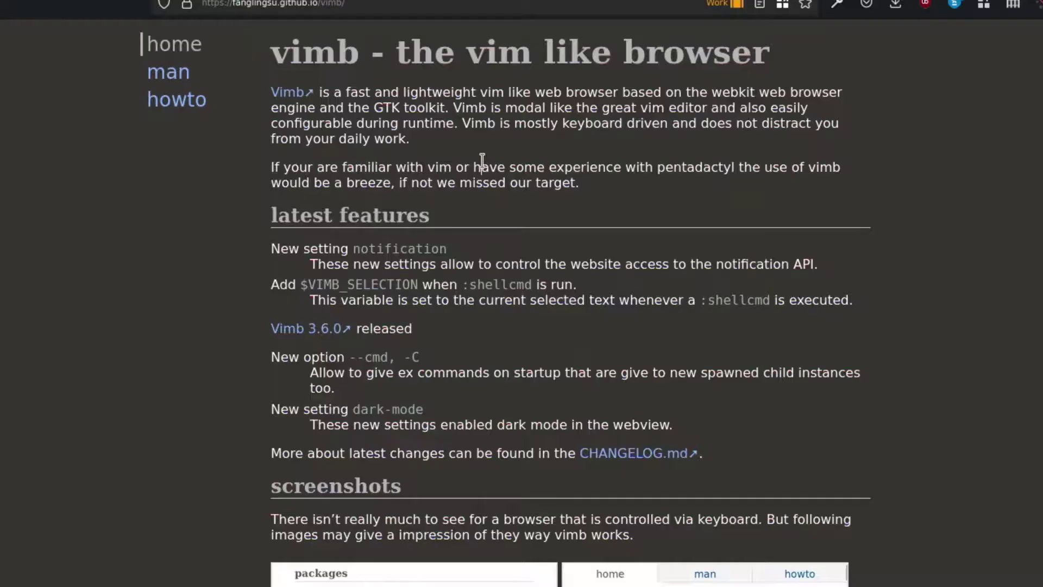
- Copy the git clone command from the download section of the vimb home page and switch to Konsole
scroll(630, 333, "down", 3)
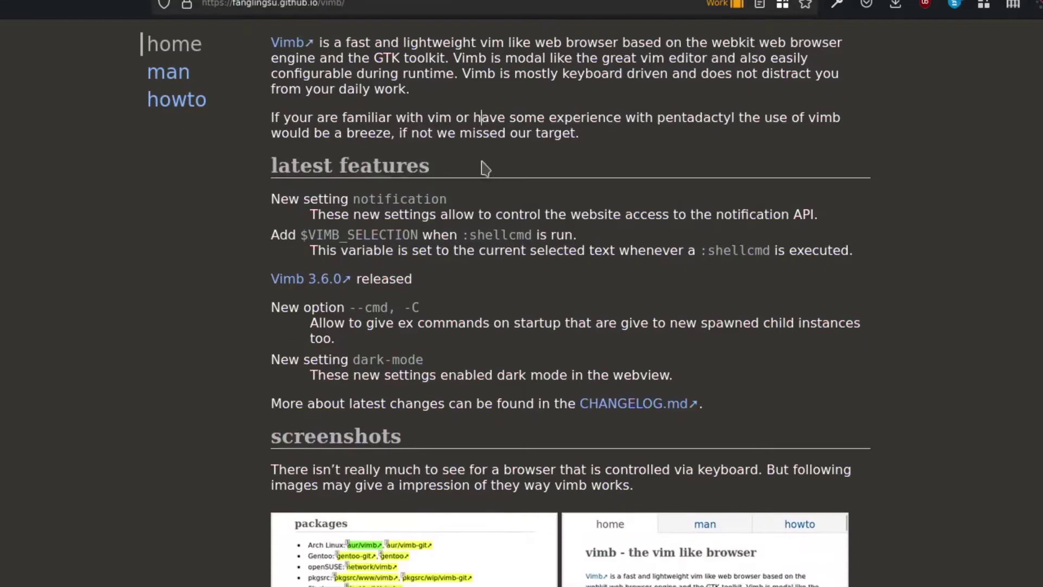
scroll(485, 168, "down", 10)
scroll(483, 159, "down", 4)
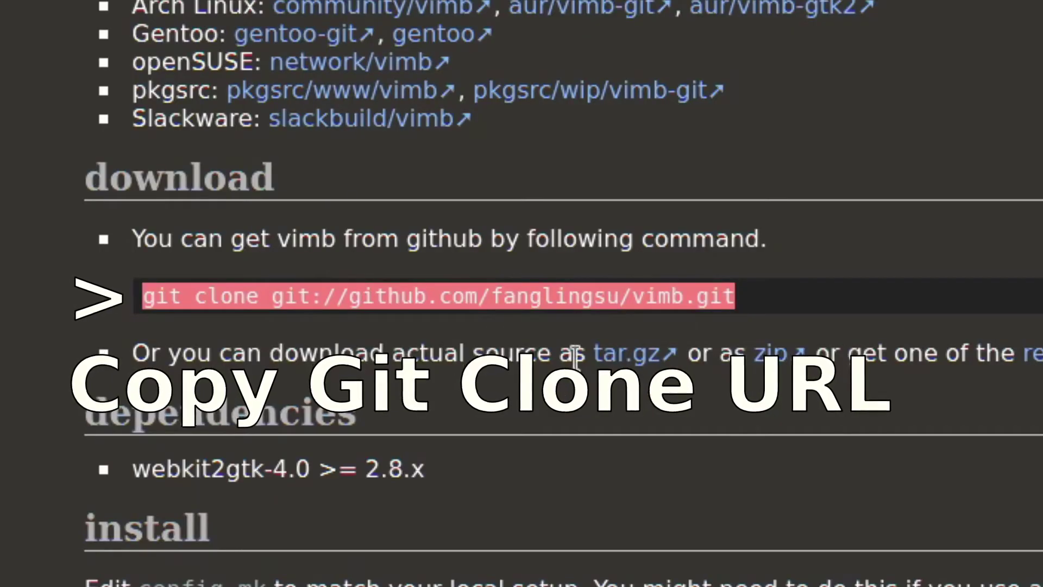
left_click(493, 579)
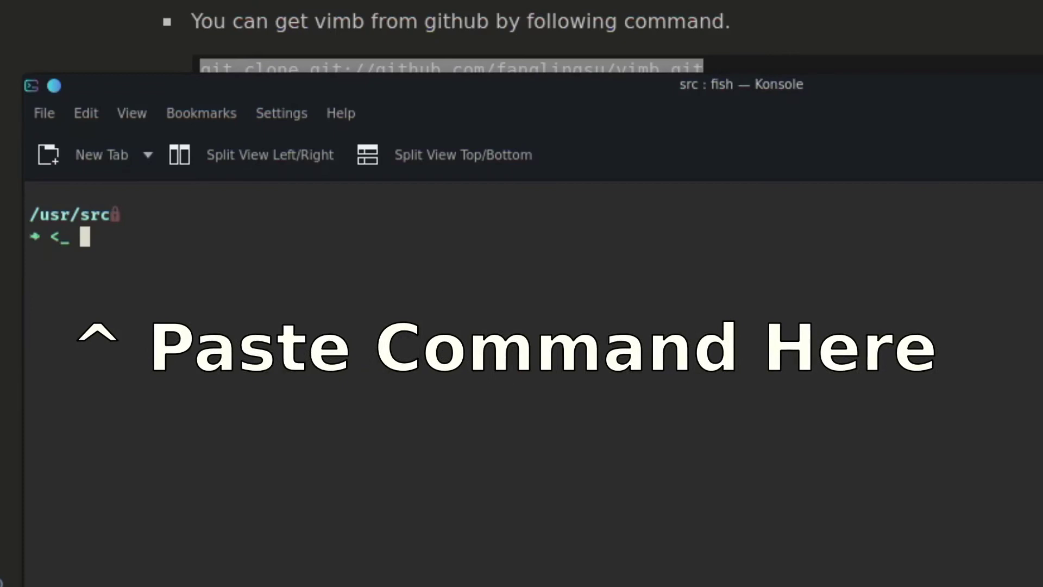
- Clone the vimb repository in /usr/src with "sudo git clone git://github.com/fanglingsu/vimb.git"
type("sudo")
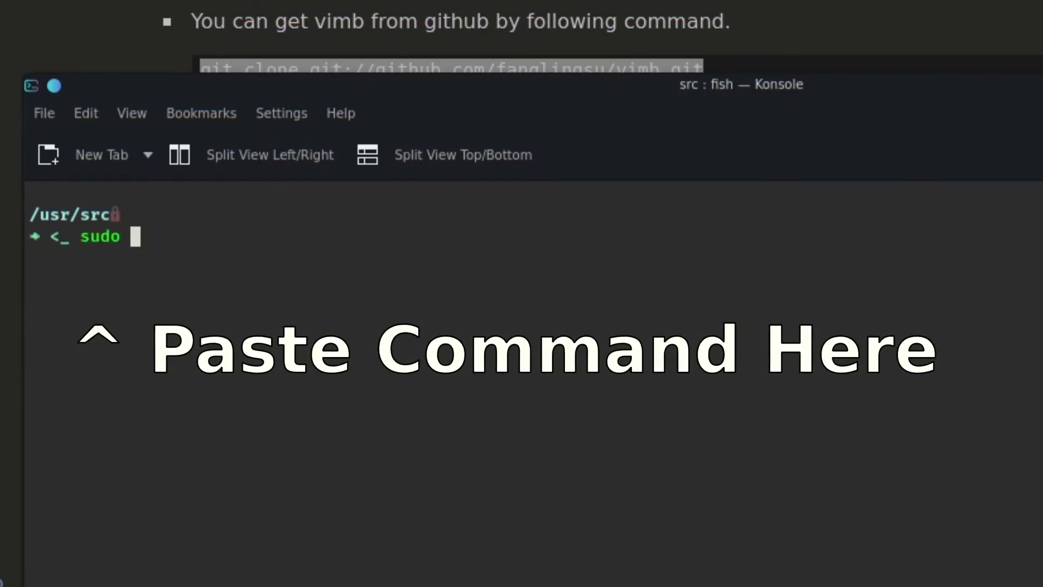
type("git clone git://github.com/fanglingsu/vimb.git")
key("Return")
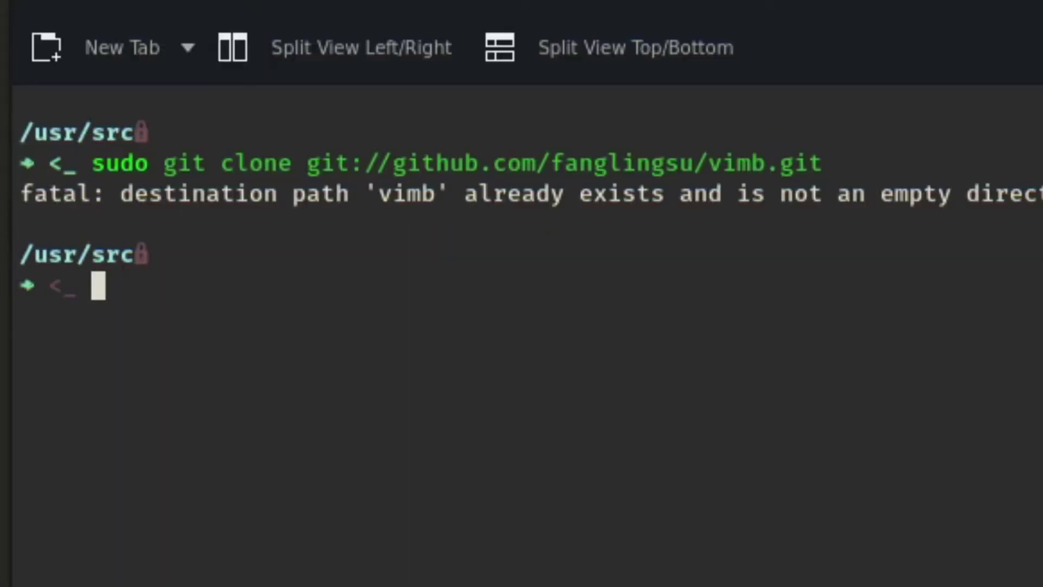
- Change the terminal's working directory to the vimb source folder
type("cd")
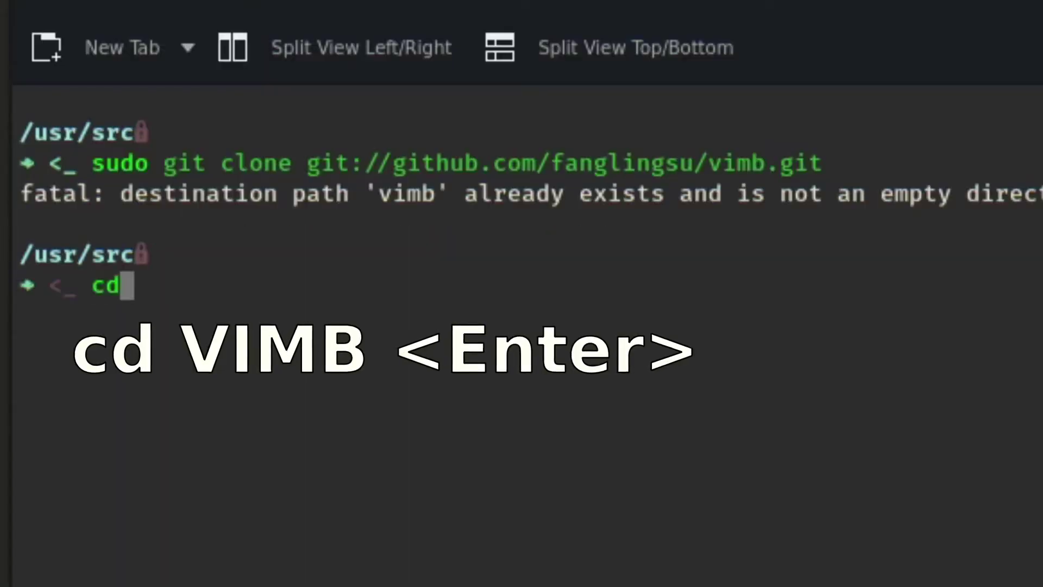
type(" vim")
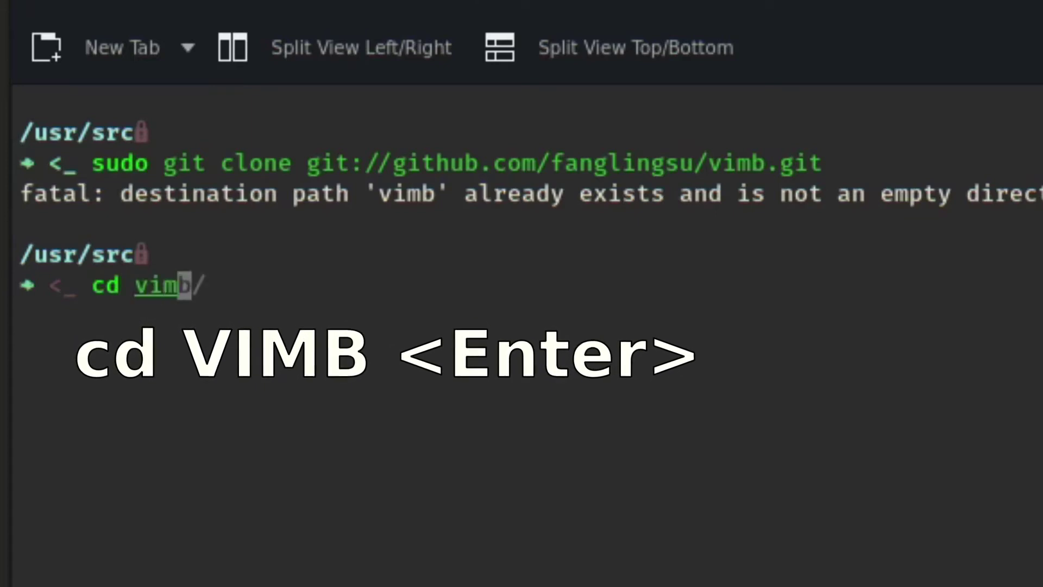
key("Right")
key("Return")
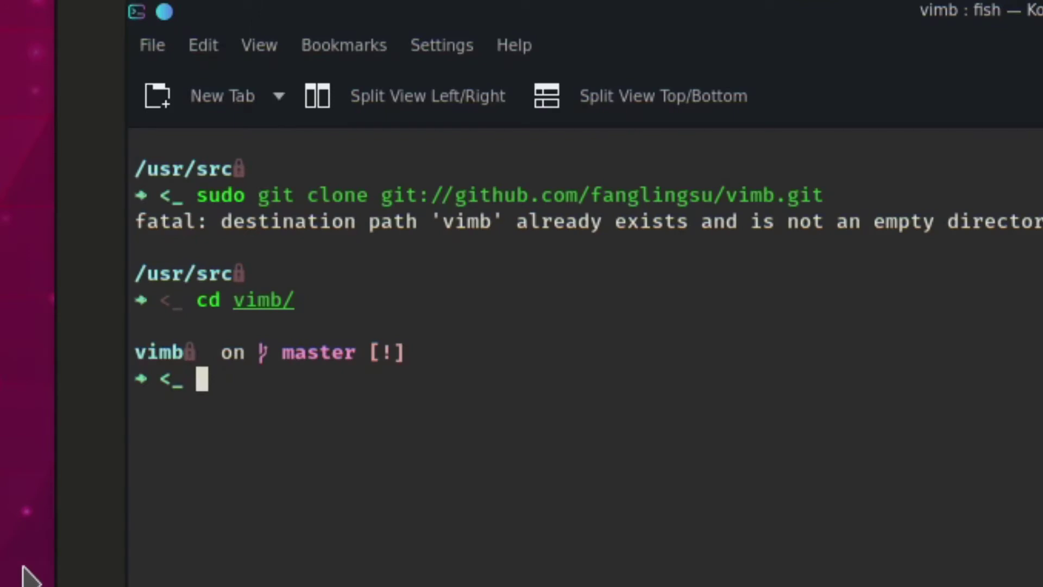
- Launch vimb from a cleared terminal with "sudo make runsandbox" and tile its window across the upper half of the desktop
key("ctrl+l")
type("sudo make ru")
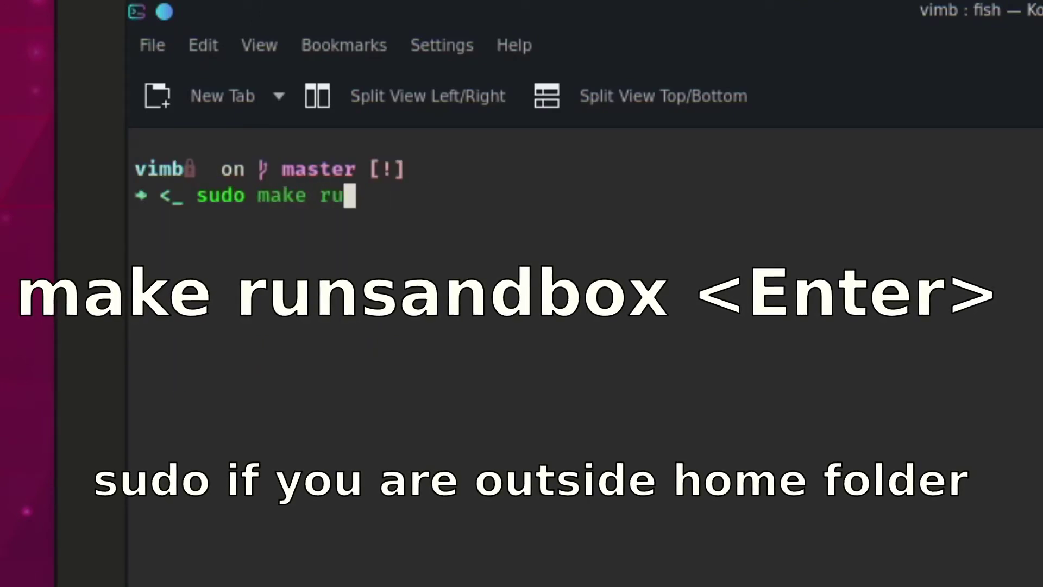
type("nsandbox")
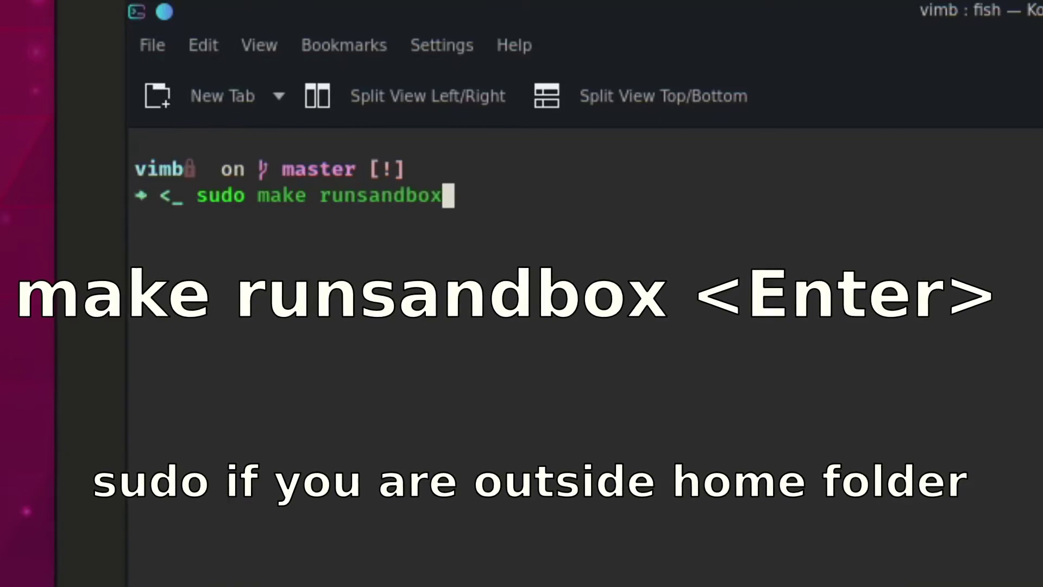
key("Return")
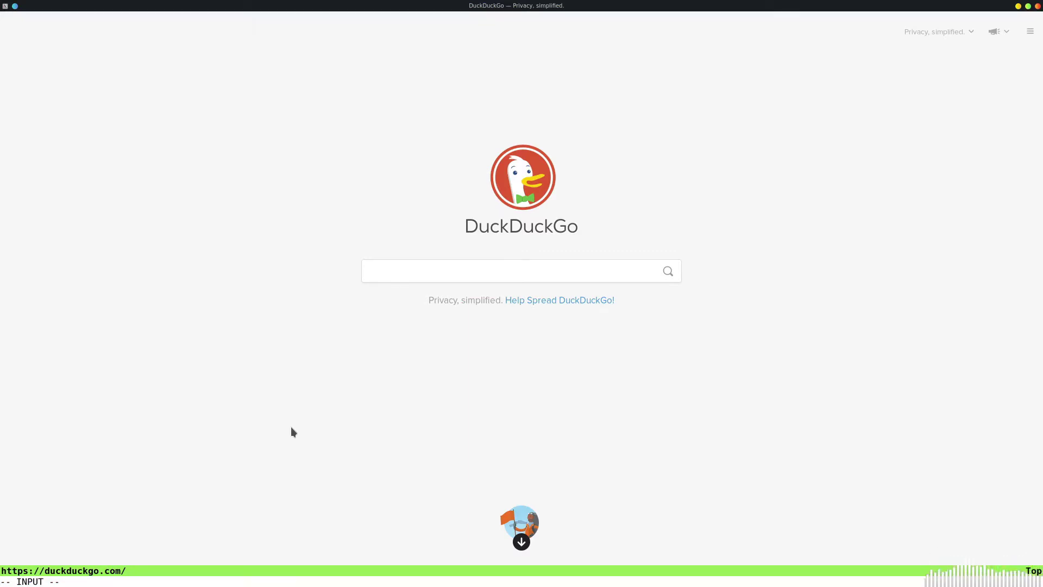
key("super+Right")
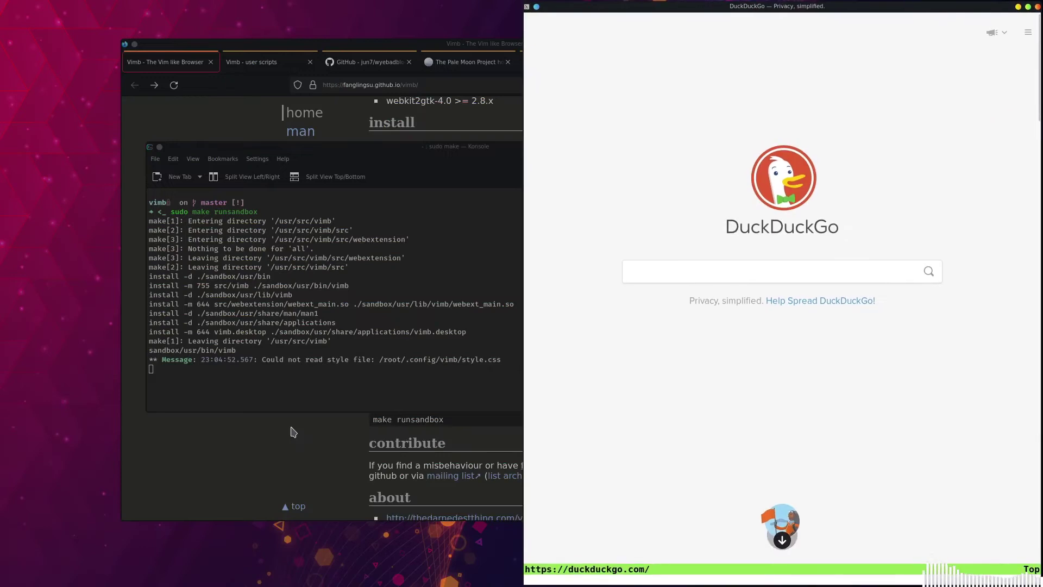
key("super+Up")
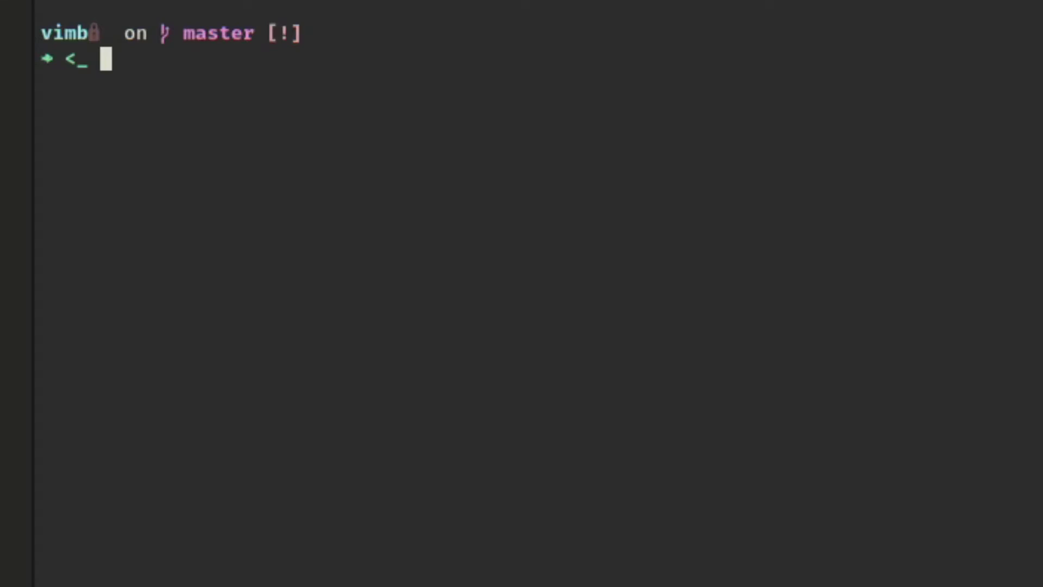
- Open config.mk in Vim with sudo to view the installation settings
type("sudo v")
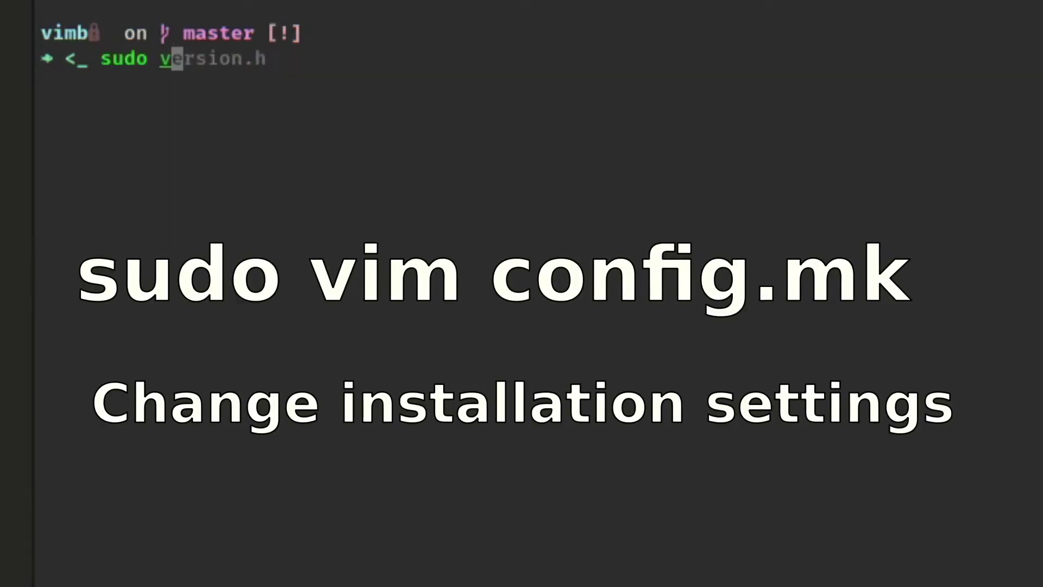
type("im con")
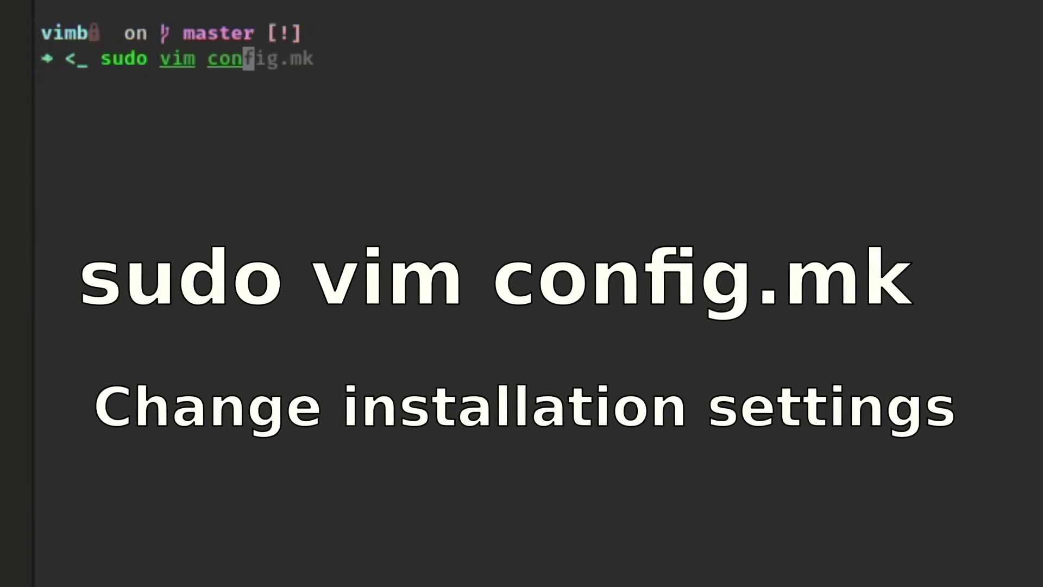
key("Tab")
key("Return")
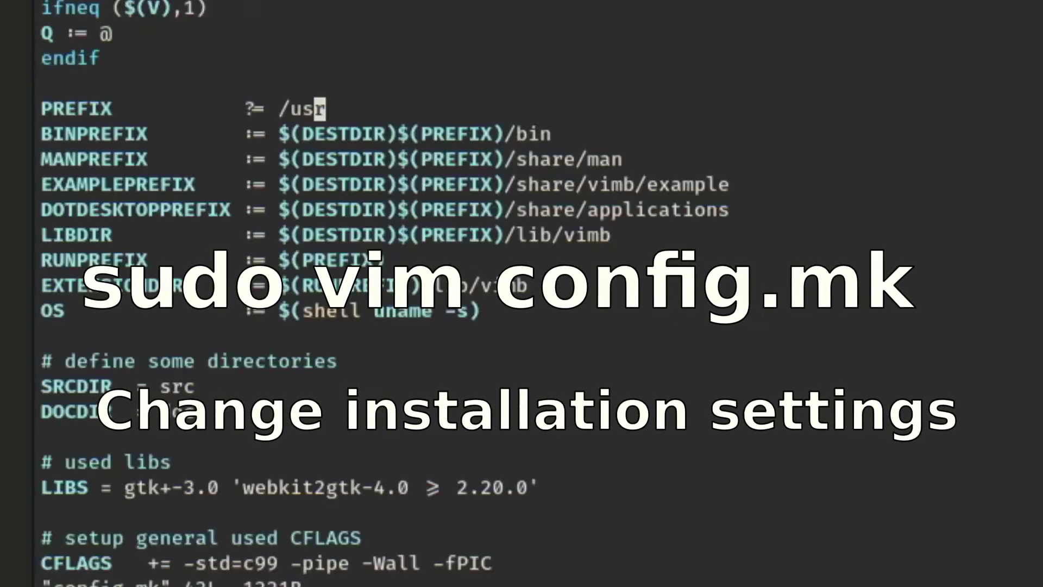
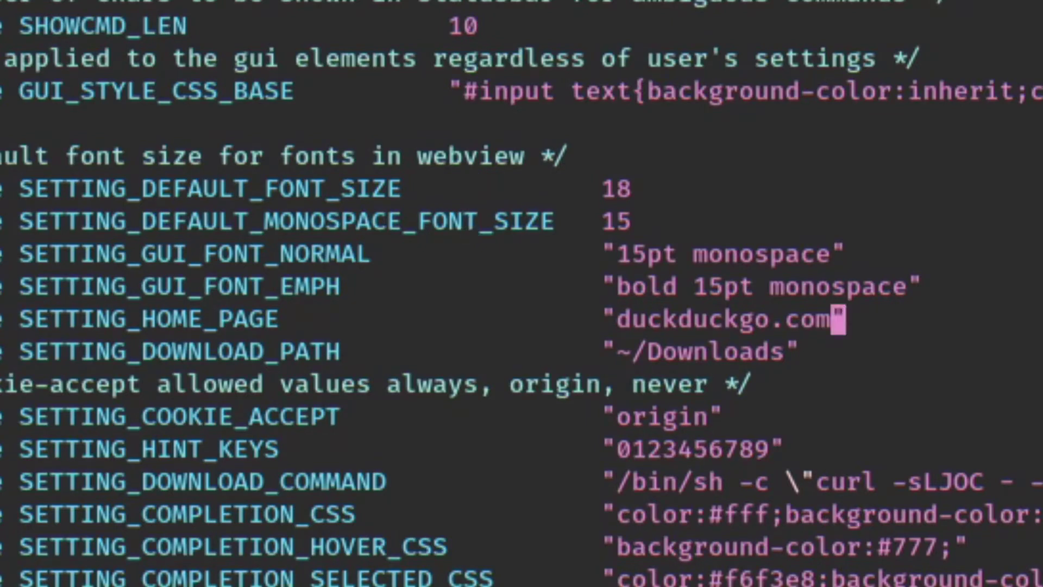
- Examine the GUI font, monospace font size and completion colour settings in the source configuration header
left_click(914, 286)
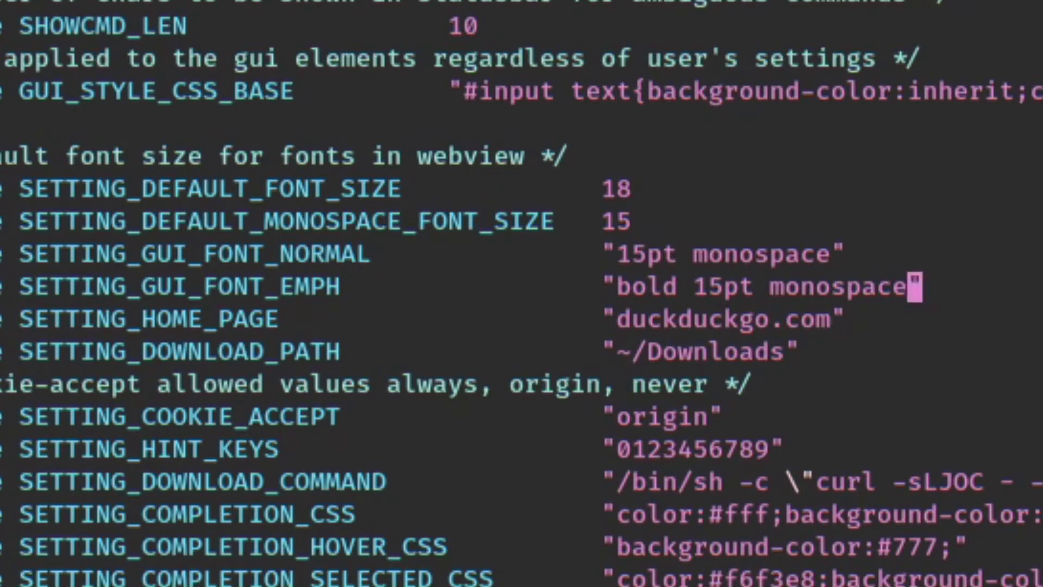
left_click(838, 254)
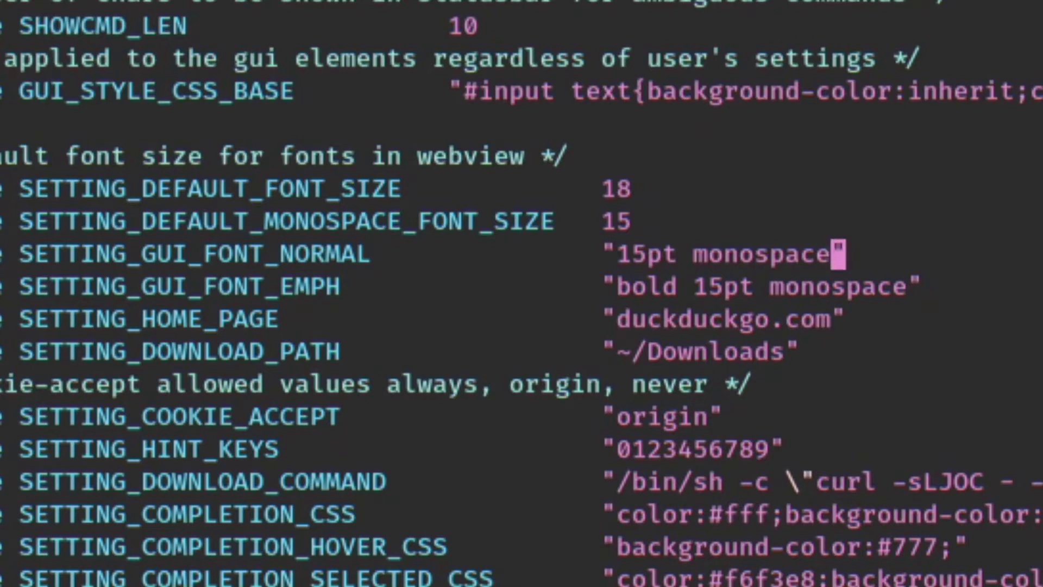
left_click(623, 221)
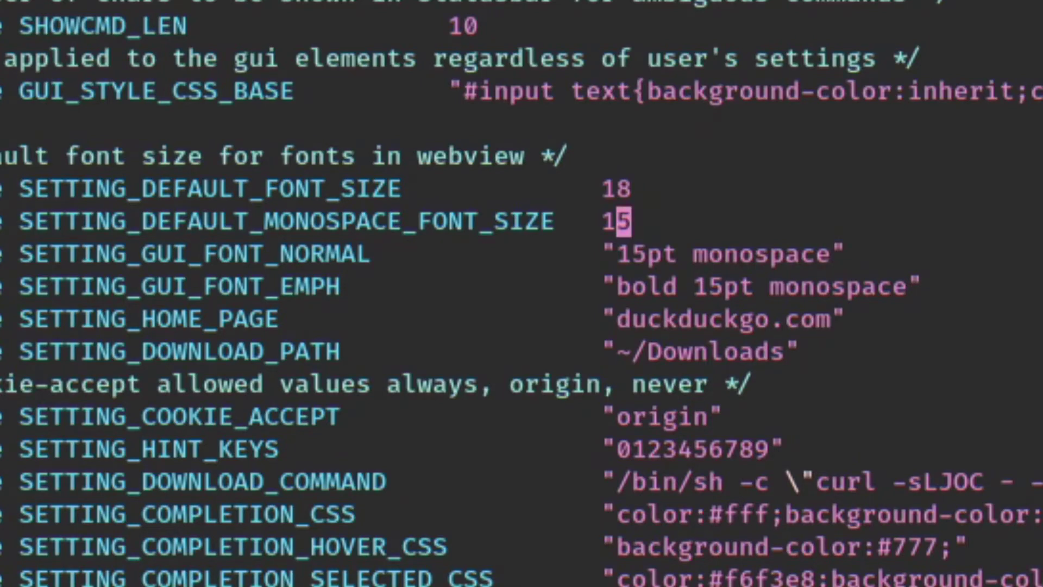
left_click(960, 545)
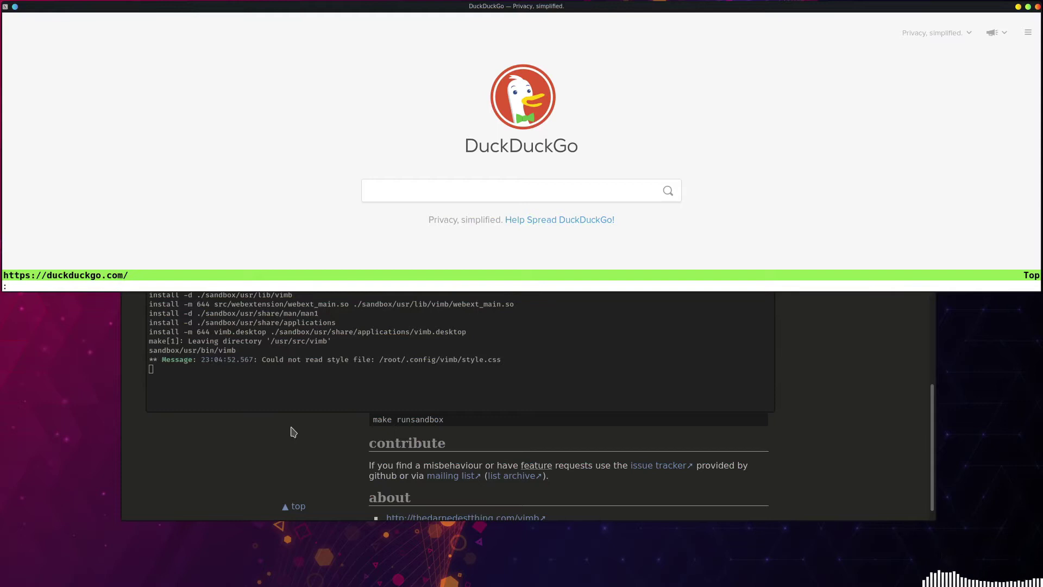
- Quit the sandboxed vimb browser and clear the terminal
type("q")
key("Return")
type("clear")
key("Return")
- Build and install vimb with "sudo make && sudo make install"
type("sudo make && sudo make i")
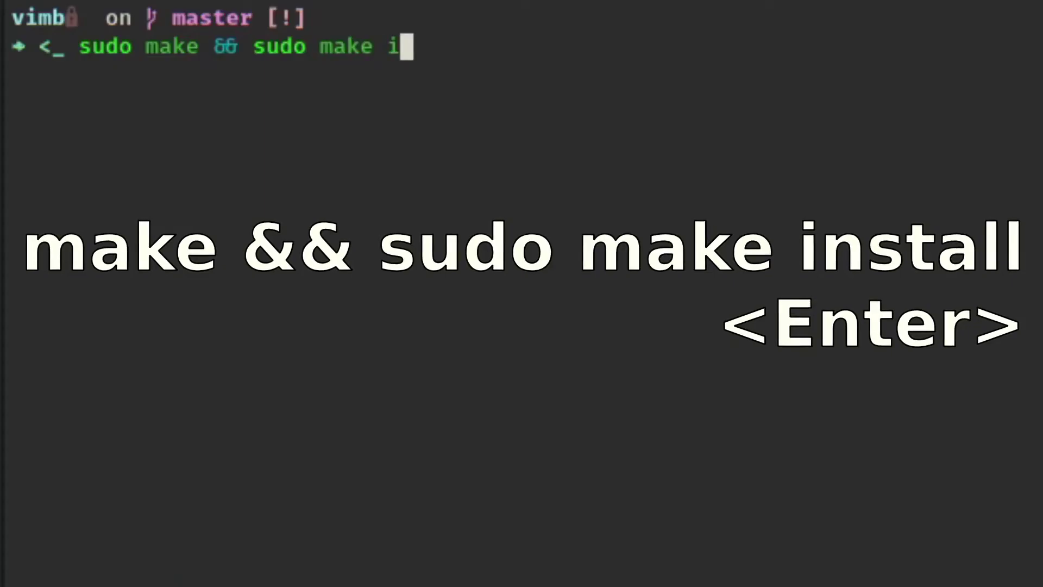
type("nstalll")
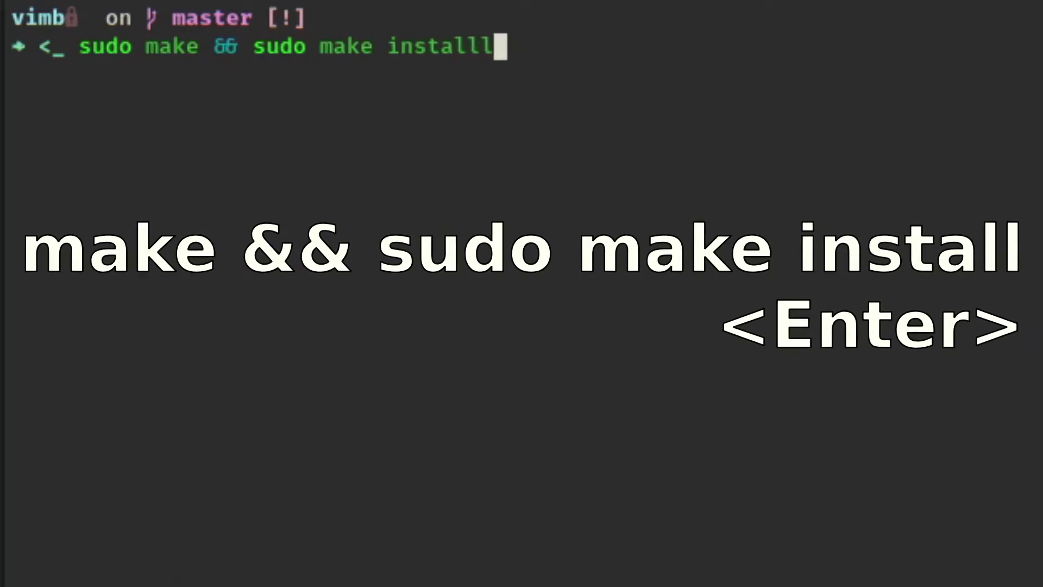
key("BackSpace")
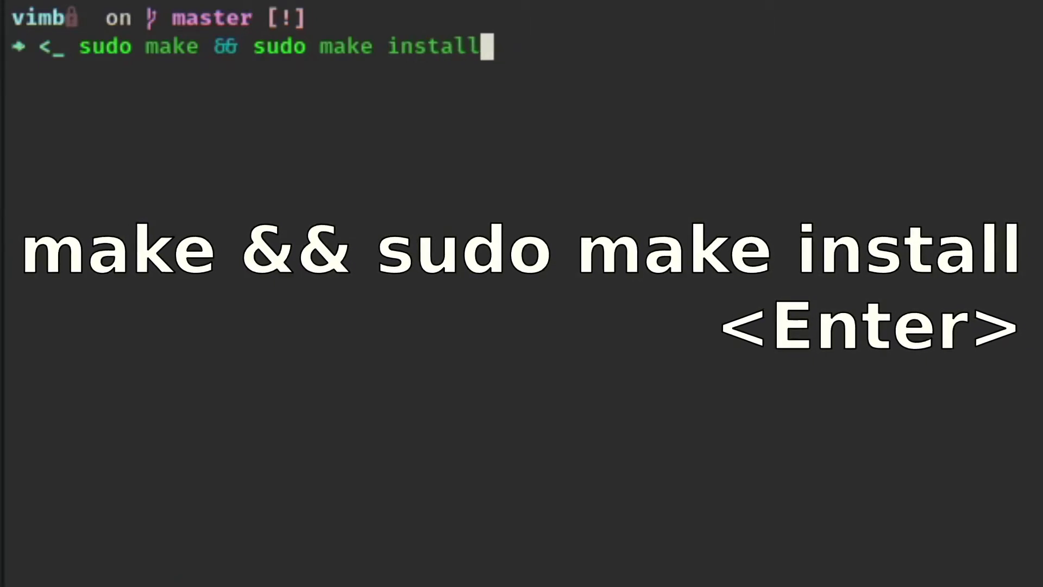
key("Return")
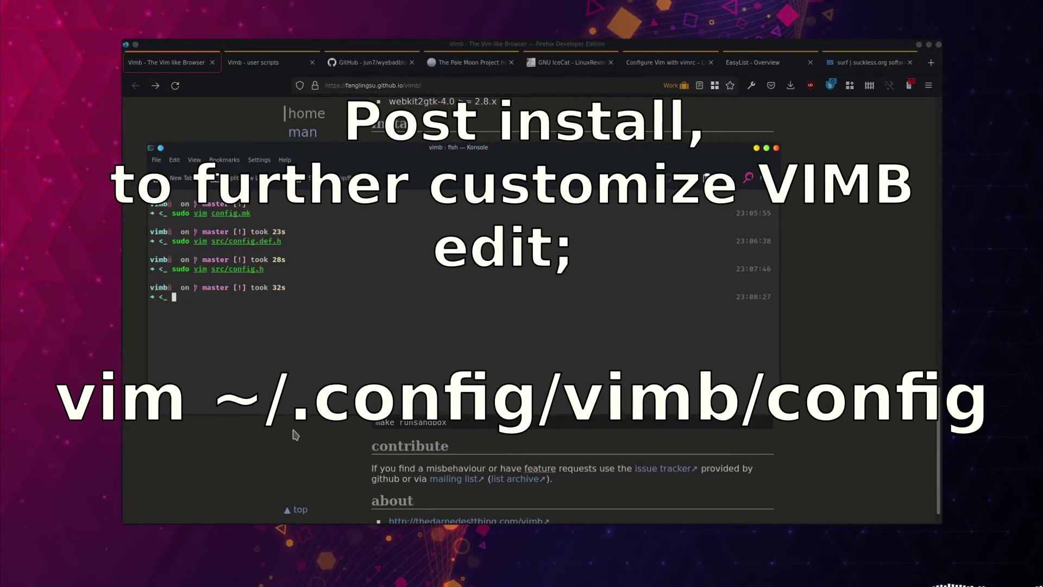
- Open ~/.config/vimb/config in Vim and read through its settings from the Home section down to the SSL section
type("vim ~/.config/vimb/config")
key("Return")
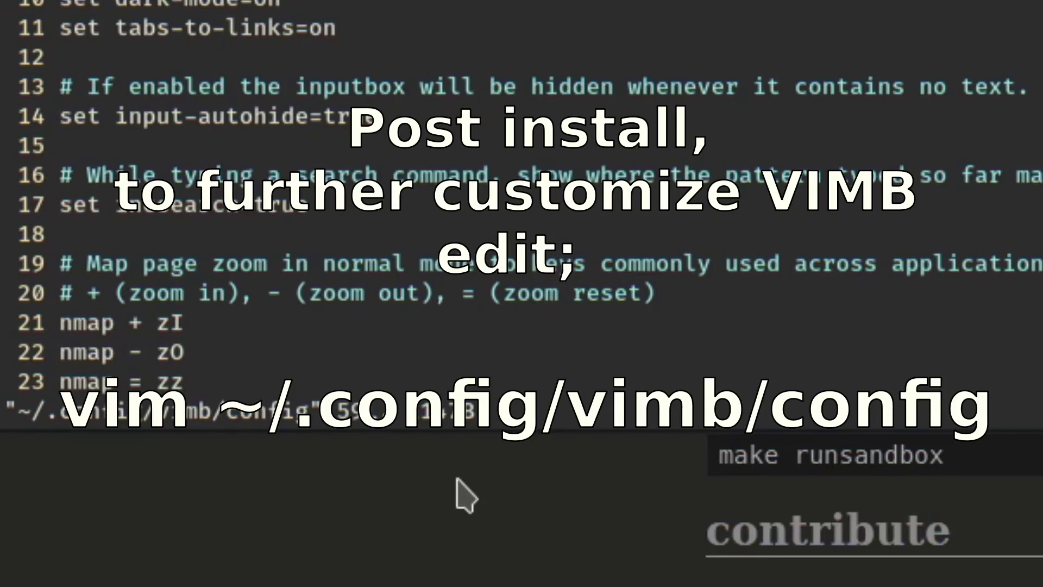
key("j")
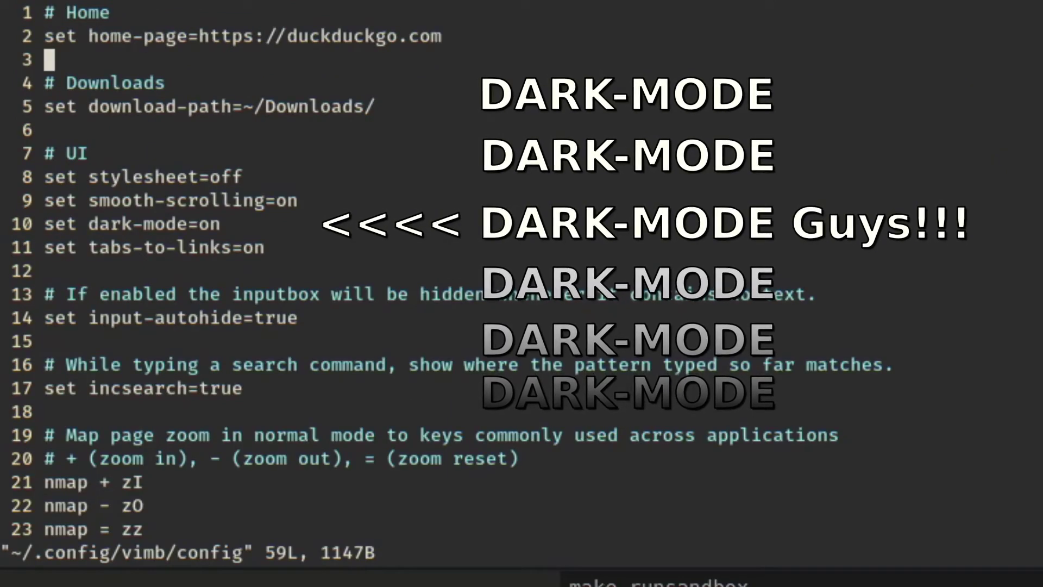
key("j")
key("j")
key("j")
key("j")
key("j")
key("j")
key("j")
key("j")
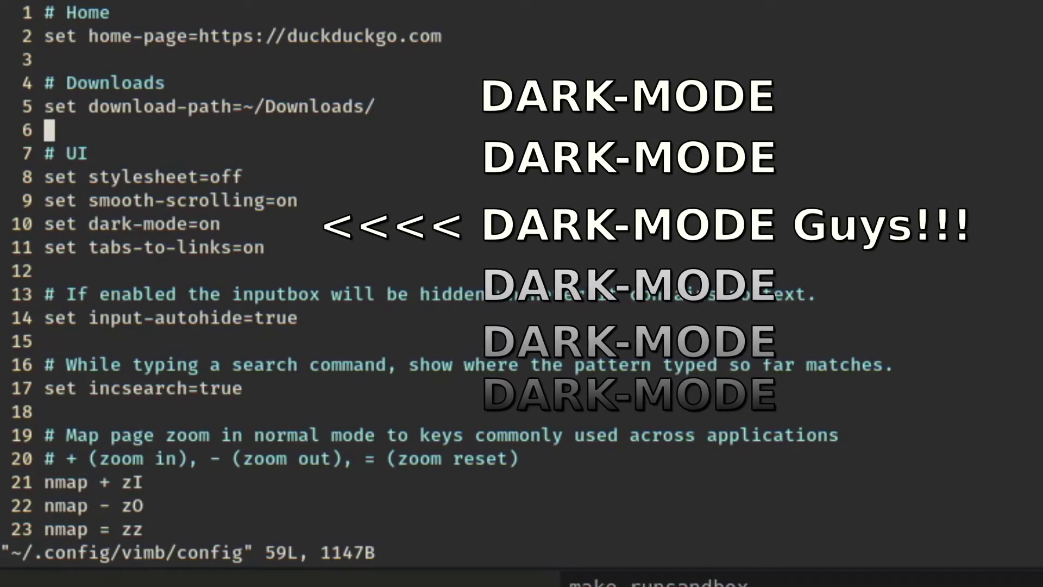
key("j")
key("j")
key("j")
key("j")
key("j")
key("j")
key("j")
key("j")
key("j")
key("j")
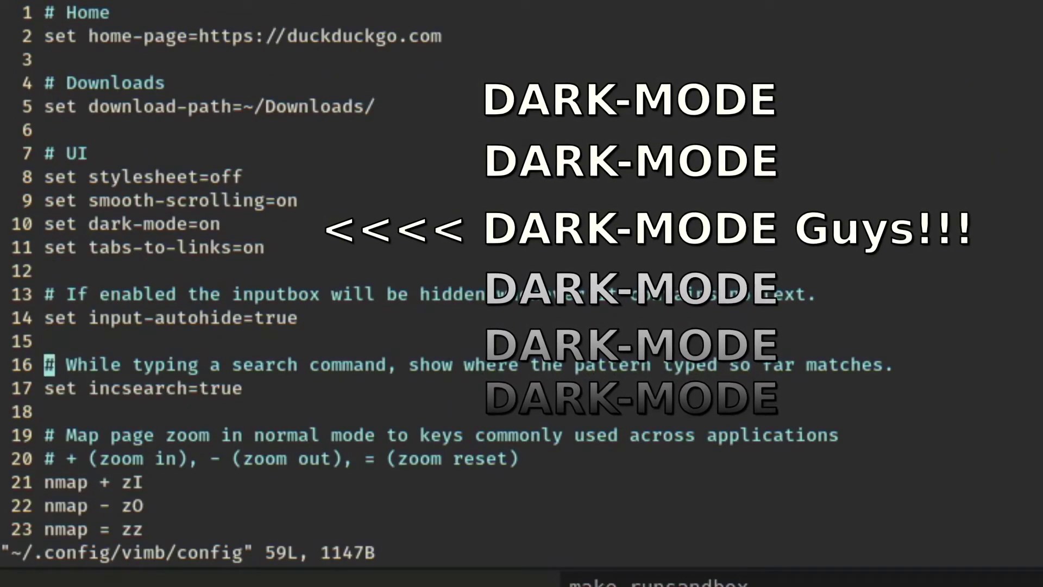
key("j")
key("j")
key("j")
key("j")
key("j")
key("j")
key("j")
key("j")
key("j")
key("j")
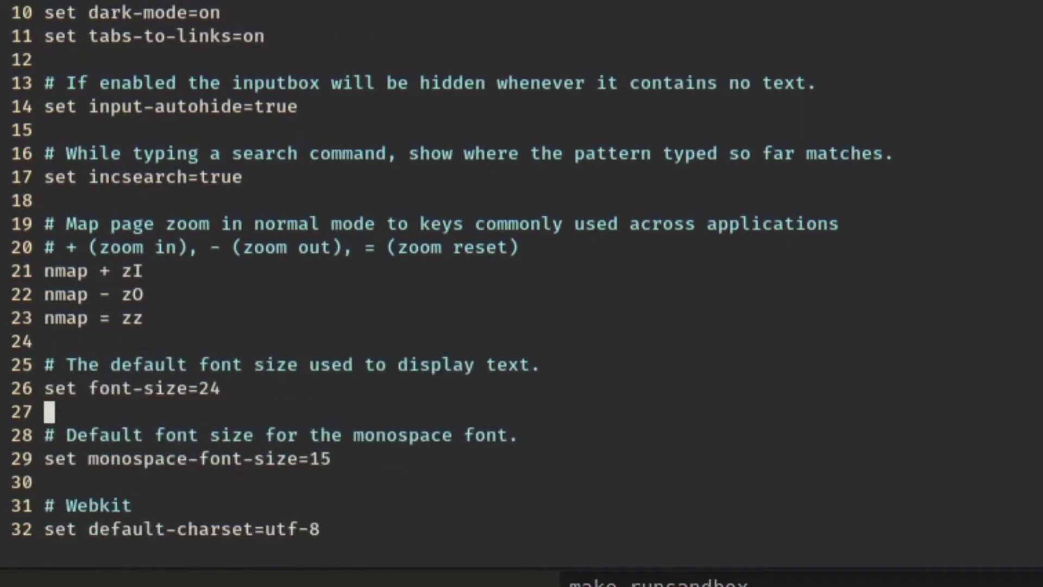
key("j")
key("j")
key("j")
key("j")
key("j")
key("j")
key("j")
key("j")
key("j")
key("j")
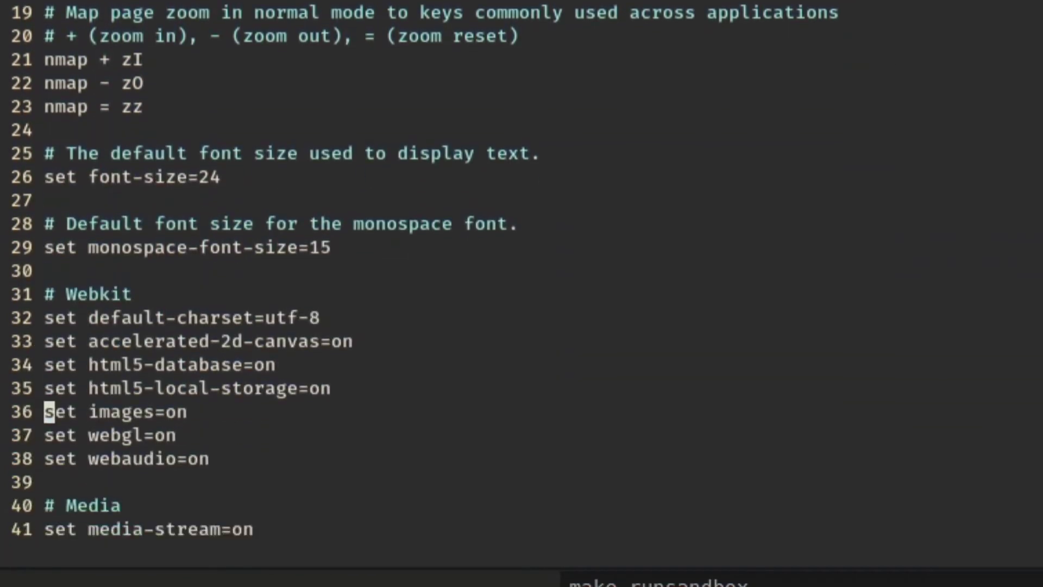
key("j")
key("j")
key("j")
key("j")
key("j")
key("j")
key("j")
key("j")
key("j")
key("j")
key("j")
key("j")
key("j")
key("j")
key("j")
key("j")
key("j")
key("j")
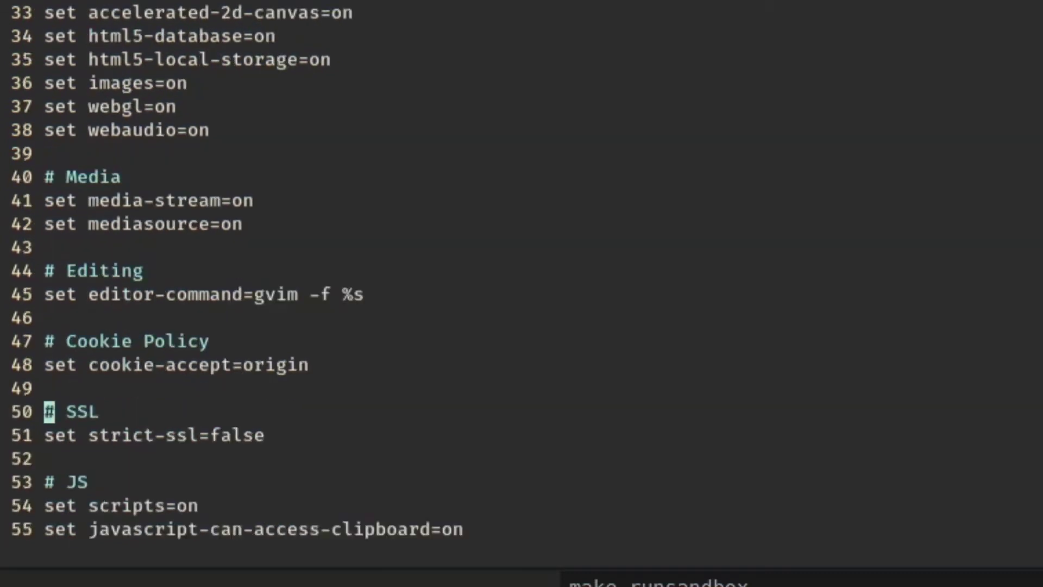
type(":q")
key("Return")
- Open the vimb manual with "man vimb" and read from its options through the modes to the general Normal Mode commands
type("ma")
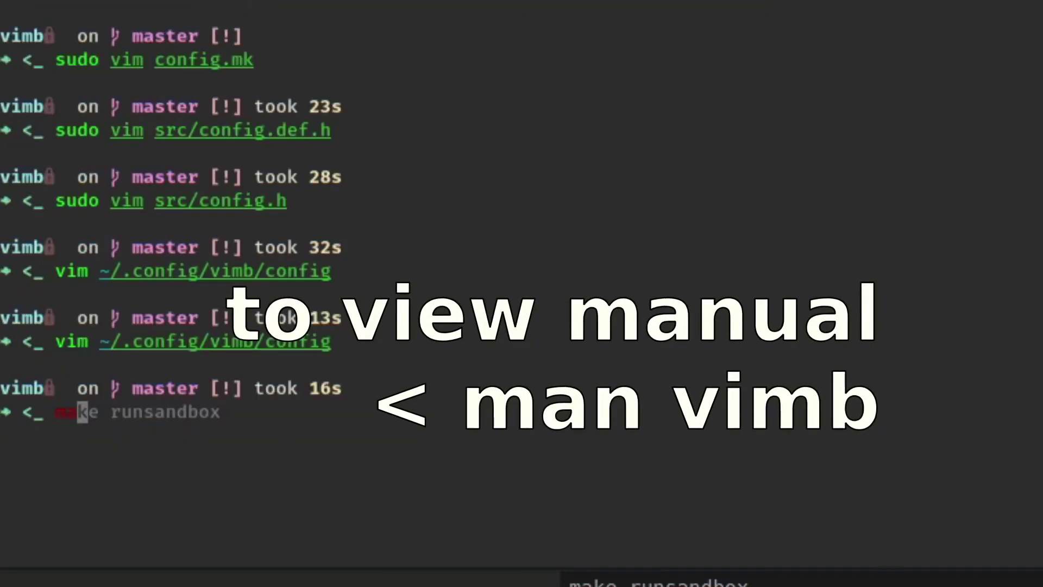
type("n vimb")
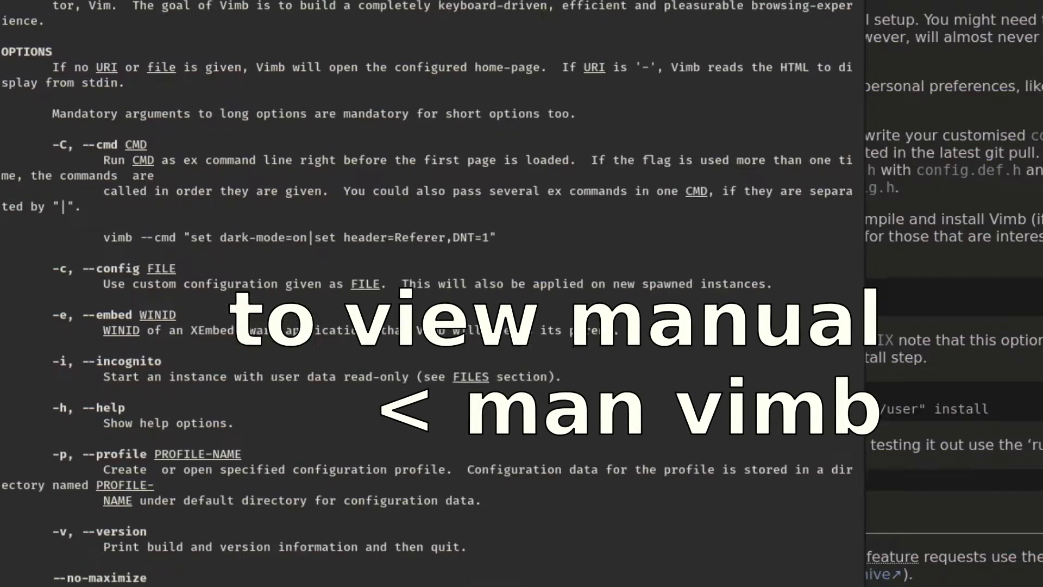
key("j")
key("j")
key("j")
key("j")
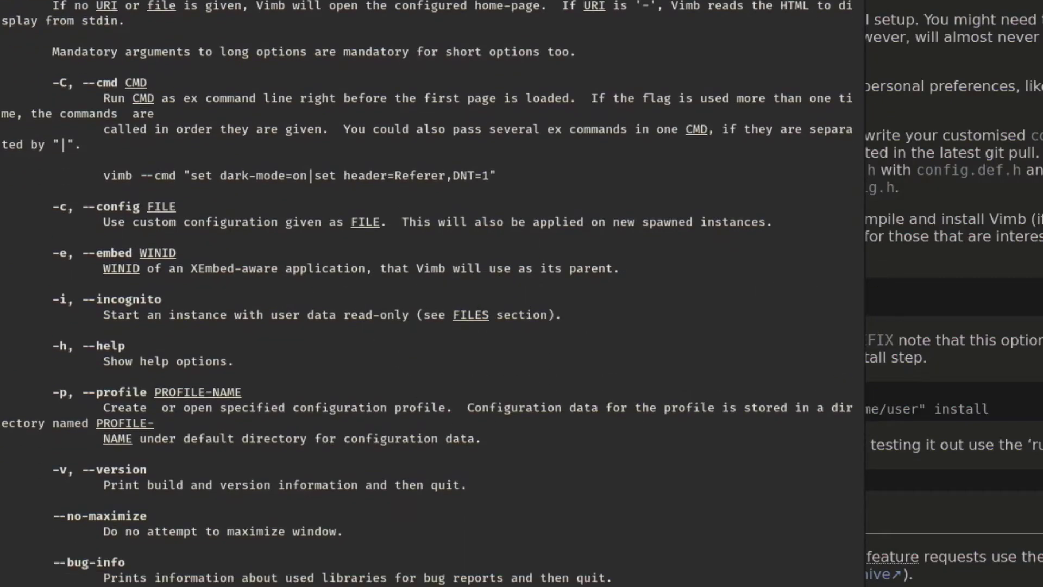
key("j")
key("j")
key("j")
key("j")
key("j")
key("j")
key("j")
key("j")
key("j")
key("j")
key("j")
key("j")
key("j")
key("j")
key("j")
key("j")
key("j")
key("j")
key("j")
key("j")
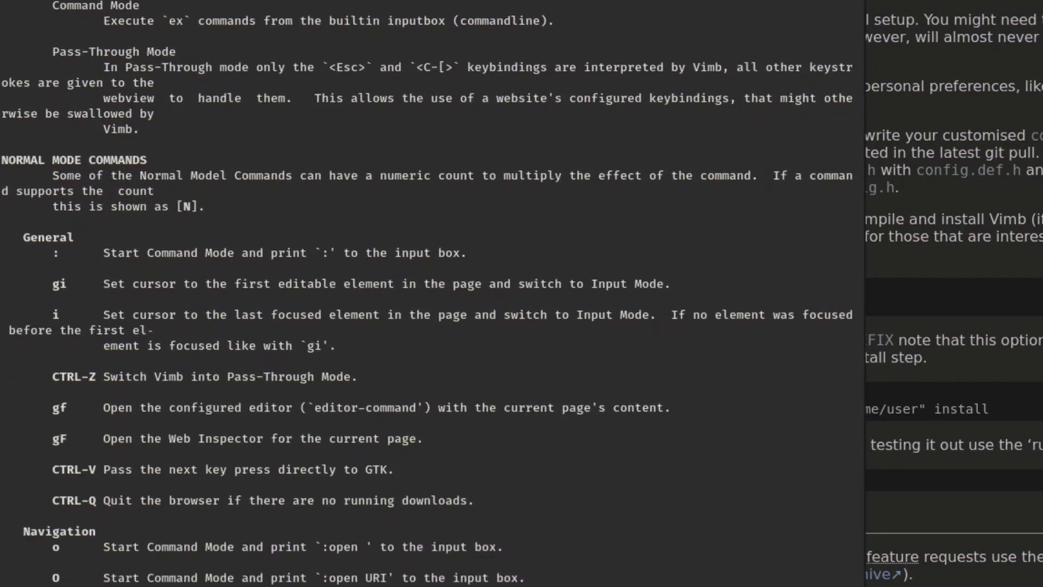
- Read the Navigation commands in the manual's Normal Mode section, from opening pages through history to reloading and stopping
key("j")
key("j")
key("j")
key("j")
key("j")
key("j")
key("j")
key("j")
key("j")
key("j")
key("j")
key("j")
key("j")
key("j")
key("j")
key("j")
key("j")
key("j")
key("j")
key("j")
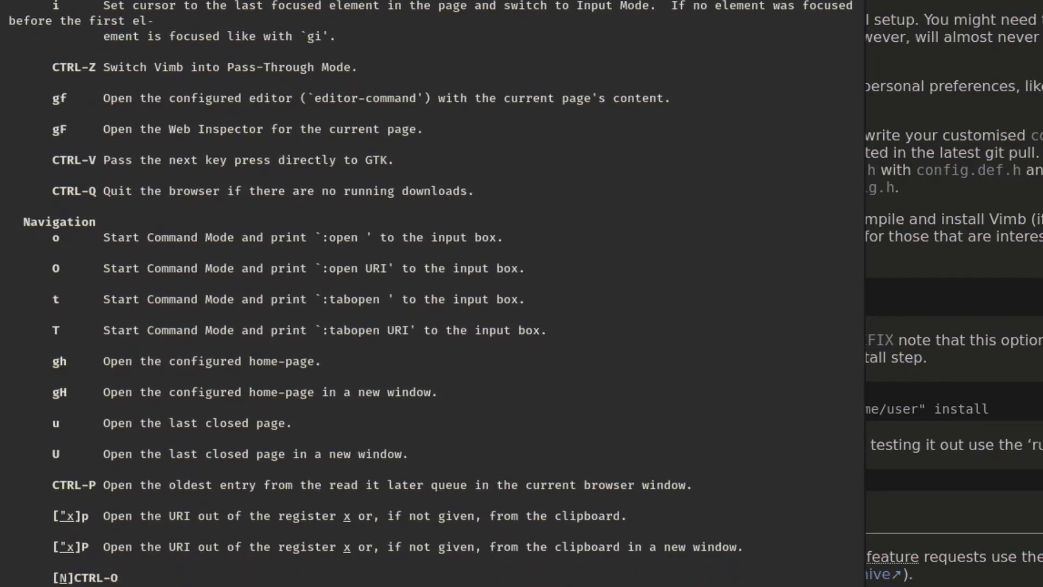
key("j")
key("j")
key("j")
key("j")
key("j")
key("j")
key("j")
key("j")
key("j")
key("j")
key("j")
key("j")
key("j")
key("j")
key("j")
key("j")
key("j")
key("j")
key("j")
key("j")
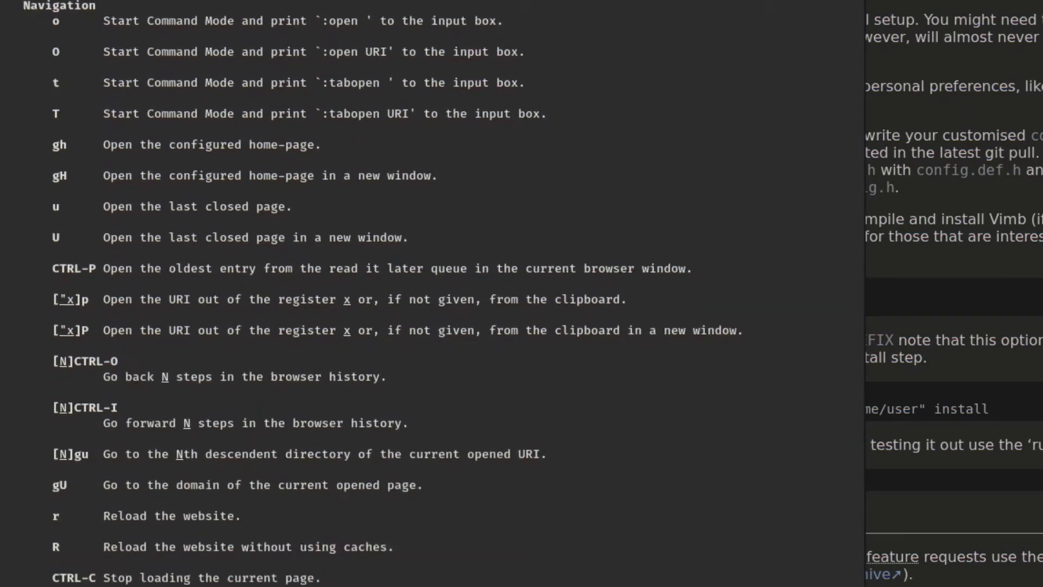
key("j")
key("j")
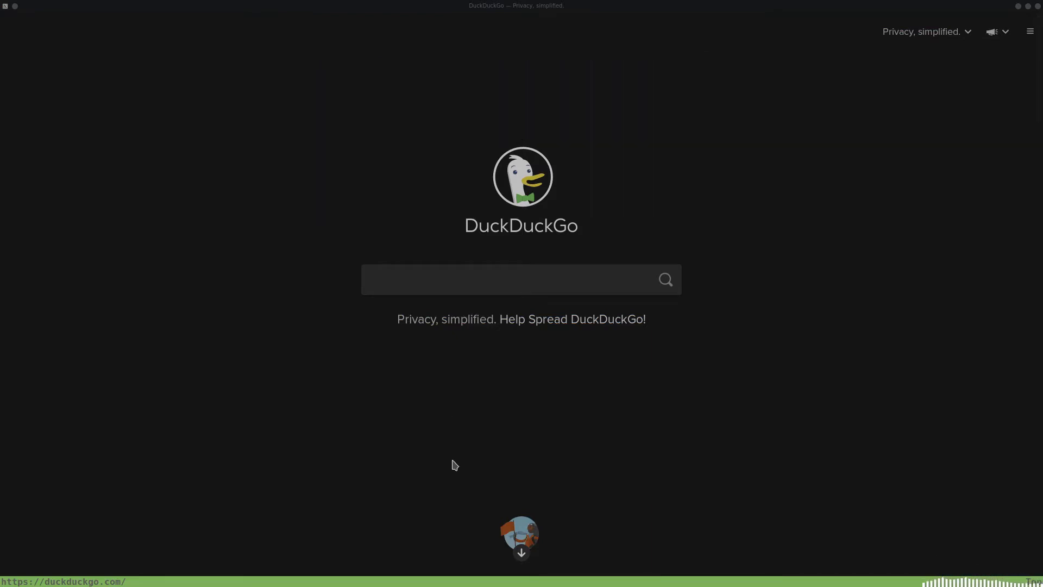
- Focus the DuckDuckGo search field in vimb's input mode and search for "blue whales"
left_click(458, 374)
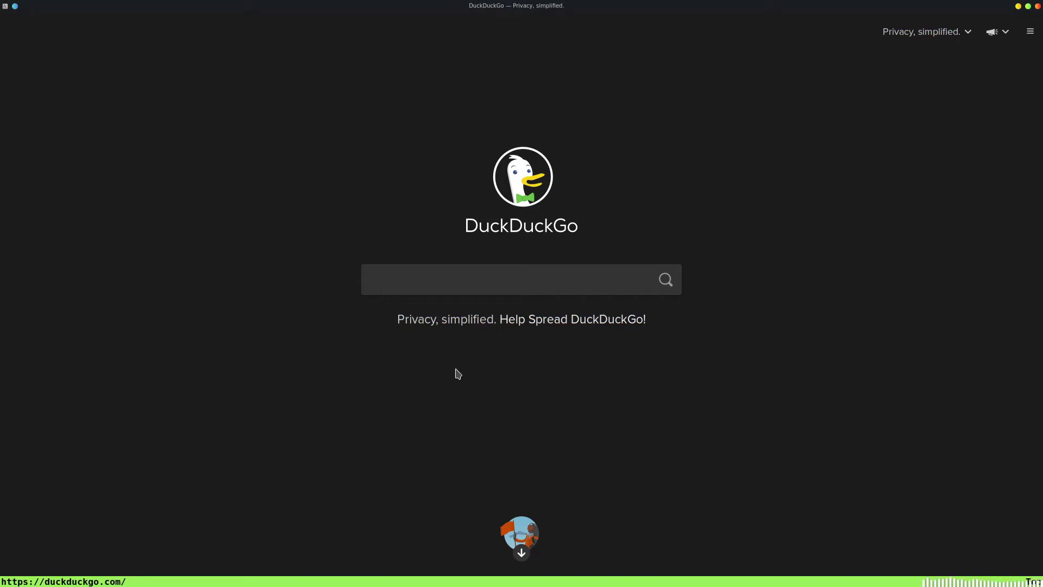
key("g")
key("i")
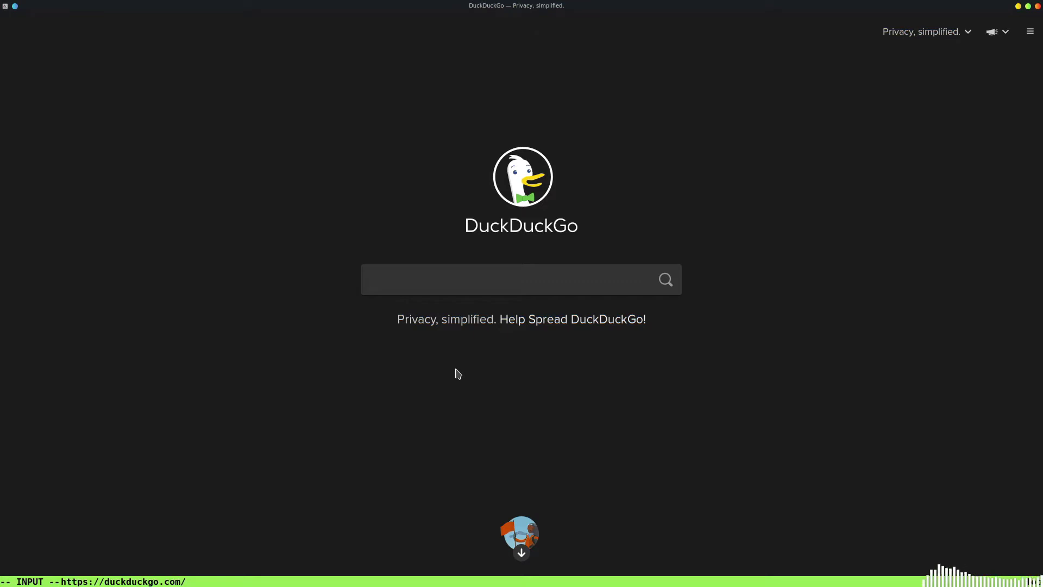
type("blue whales")
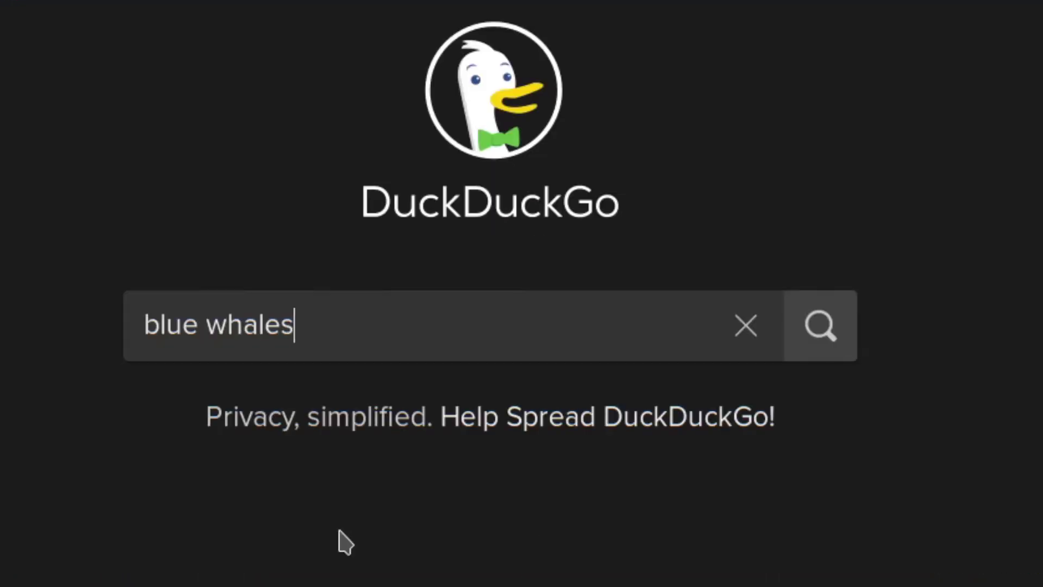
key("Return")
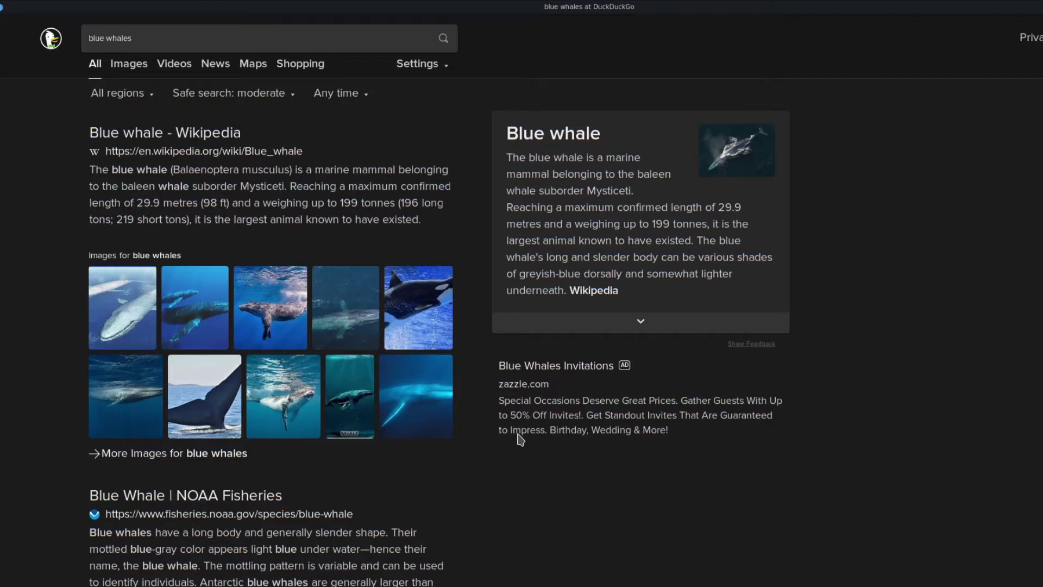
- Look through the blue whales search results down to the related searches and return to the top of the page
key("Down")
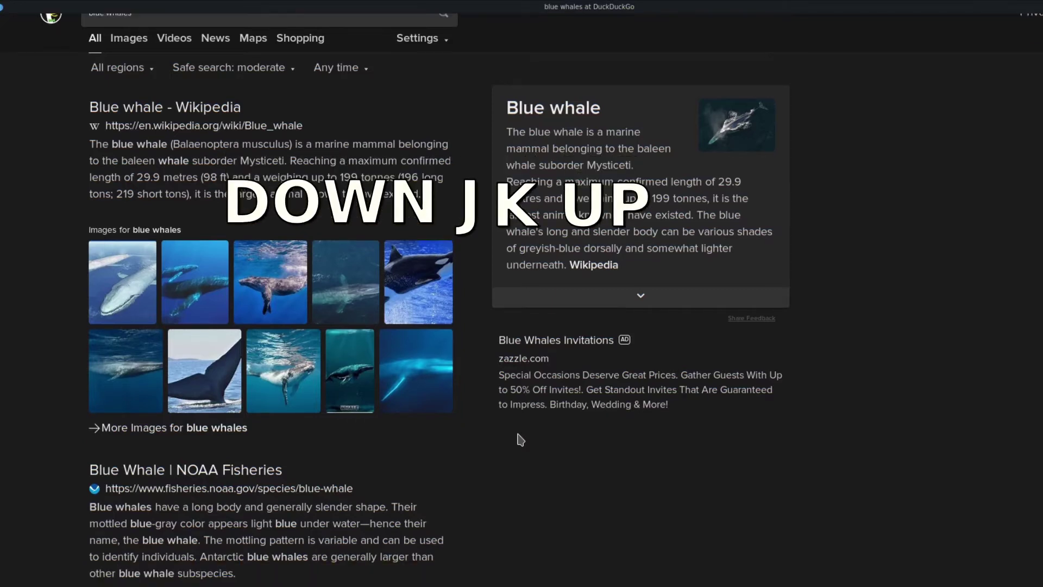
key("j")
key("j")
key("j")
key("j")
key("j")
key("j")
key("j")
key("j")
key("j")
key("j")
key("j")
key("j")
key("j")
key("j")
key("j")
key("j")
key("j")
key("j")
key("j")
key("j")
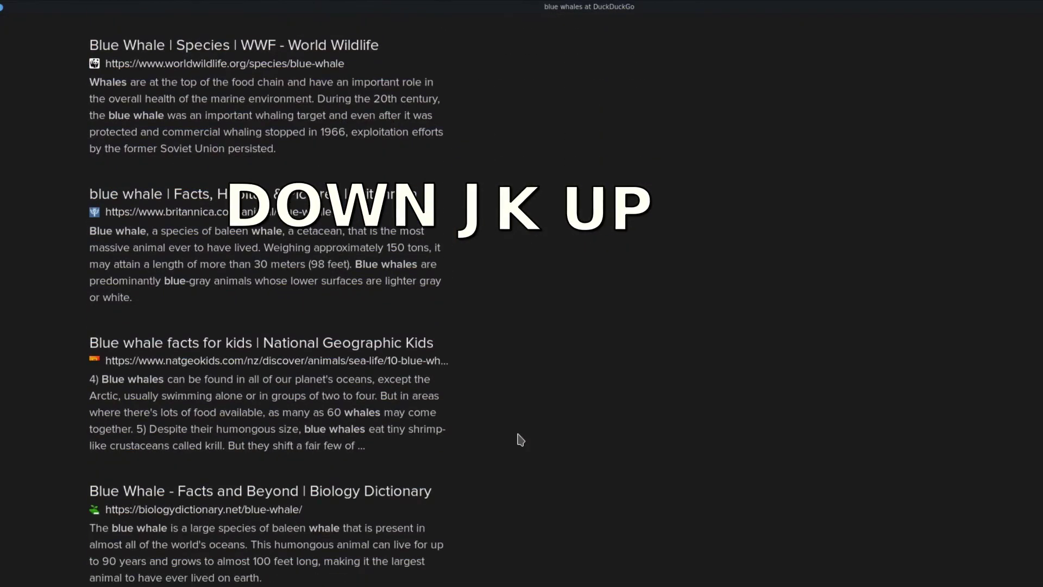
key("k")
key("k")
key("k")
key("k")
key("k")
key("k")
key("k")
key("k")
key("k")
key("k")
key("k")
key("k")
key("k")
key("k")
key("k")
key("k")
key("k")
key("k")
key("k")
key("k")
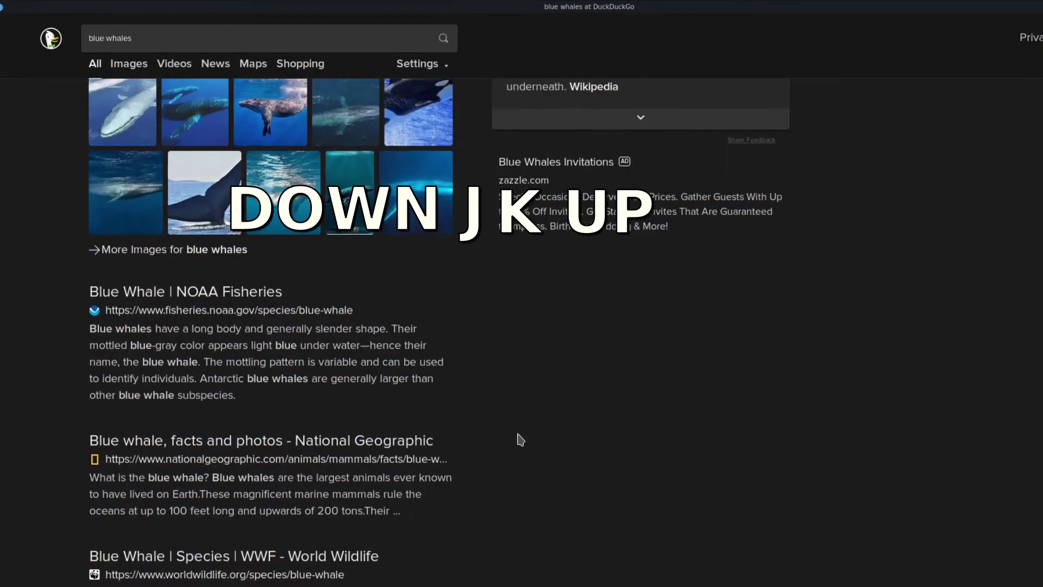
key("j")
key("j")
key("j")
key("j")
key("j")
key("j")
key("j")
key("j")
key("j")
key("j")
key("j")
key("j")
key("j")
key("j")
key("j")
key("j")
key("j")
key("j")
key("j")
key("j")
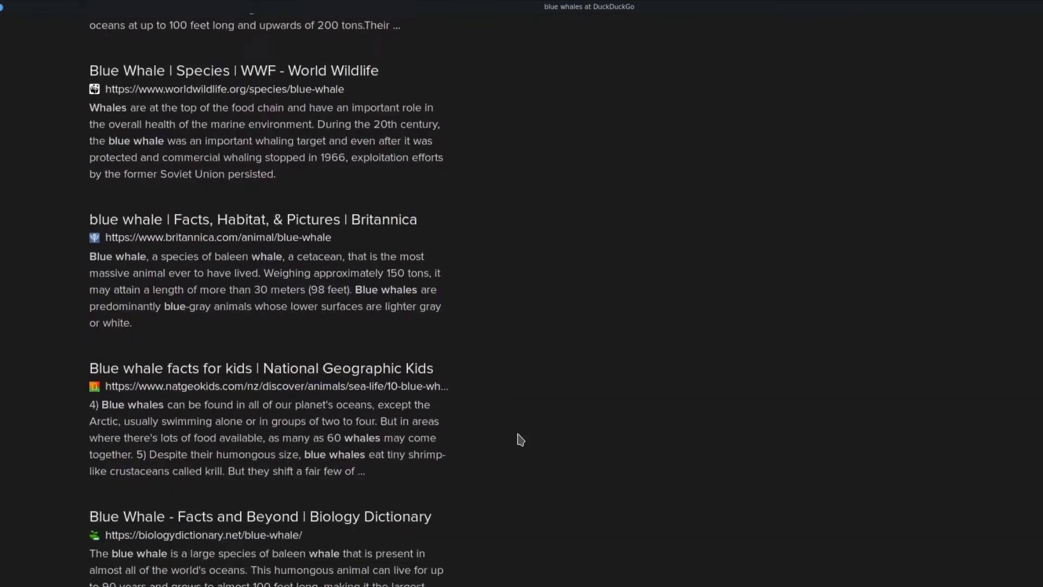
key("j")
key("j")
key("j")
key("j")
key("j")
key("j")
key("j")
key("j")
key("j")
key("j")
key("j")
key("j")
key("j")
key("j")
key("j")
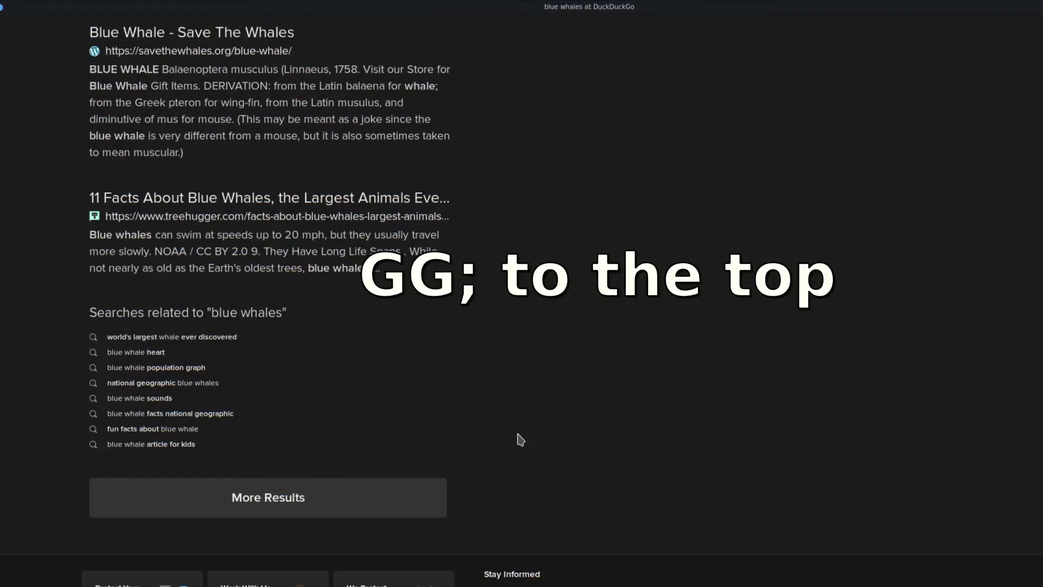
key("g")
key("g")
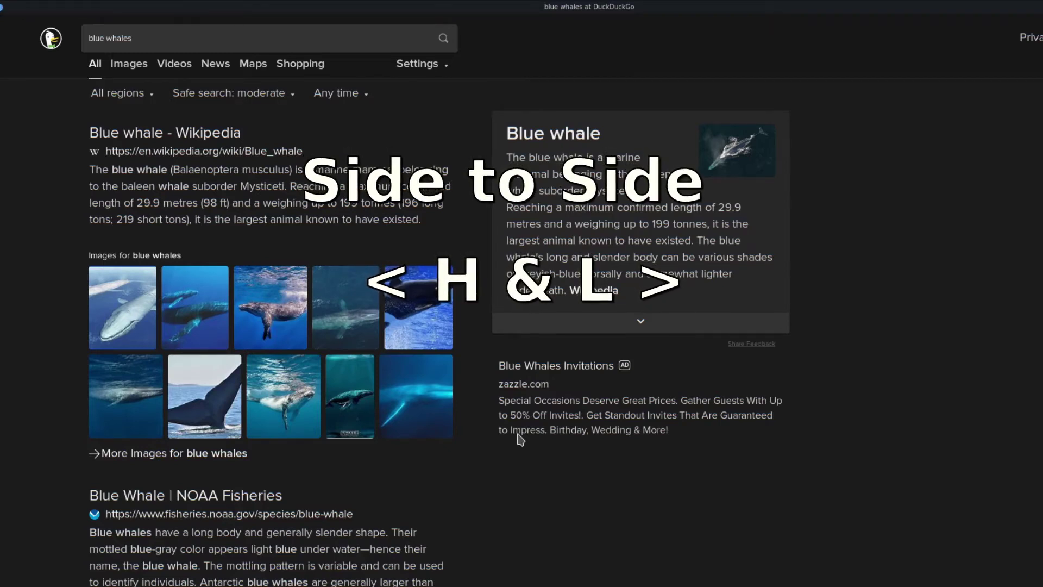
- Zoom in three levels on the search results page and restore the original zoom
key("plus")
key("plus")
key("plus")
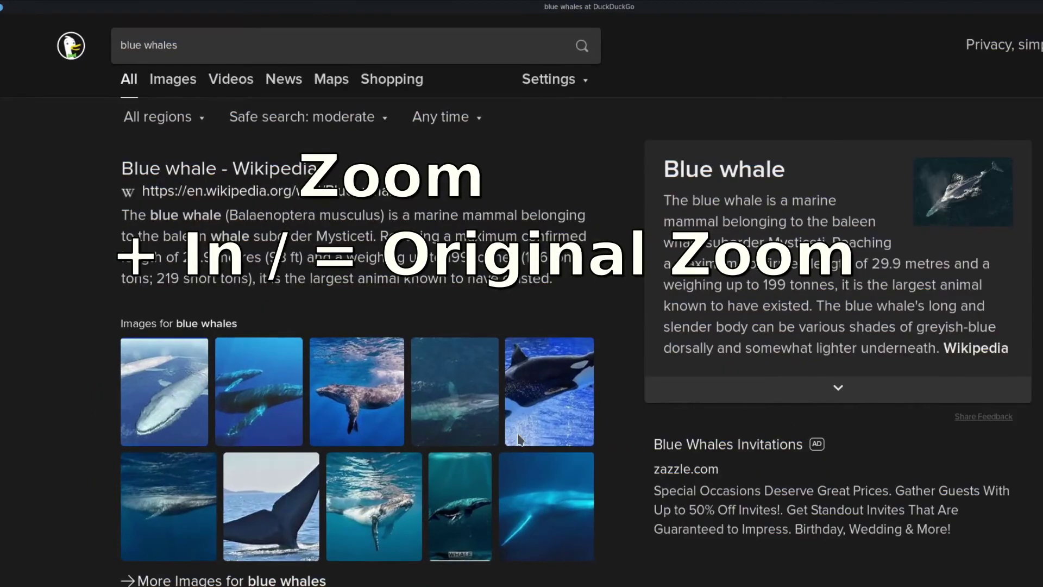
key("equal")
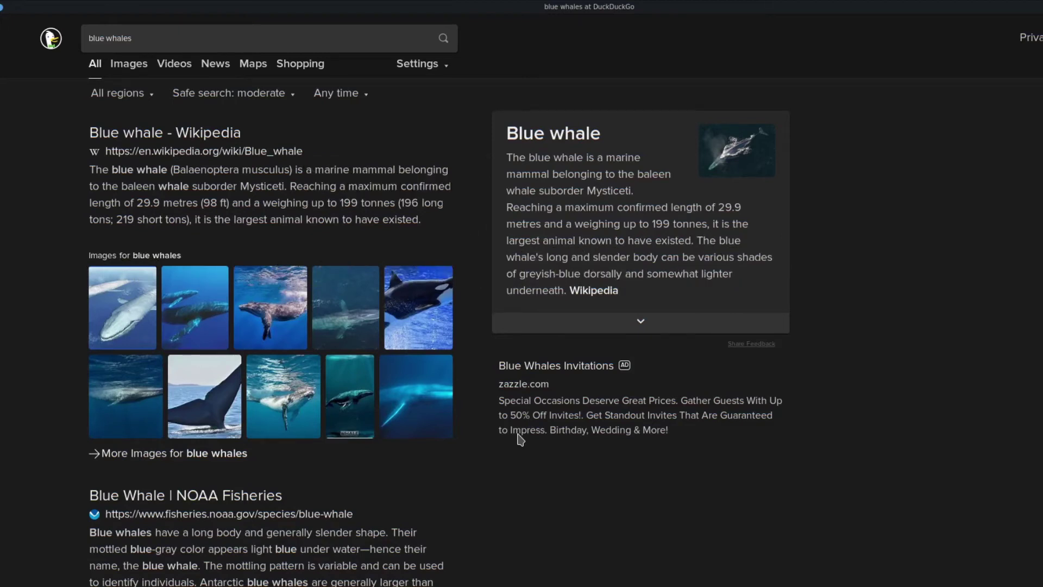
- Open the "Blue Whale | NOAA Fisheries" result with link hint 29 and look over the species page down to the quick facts
key("f")
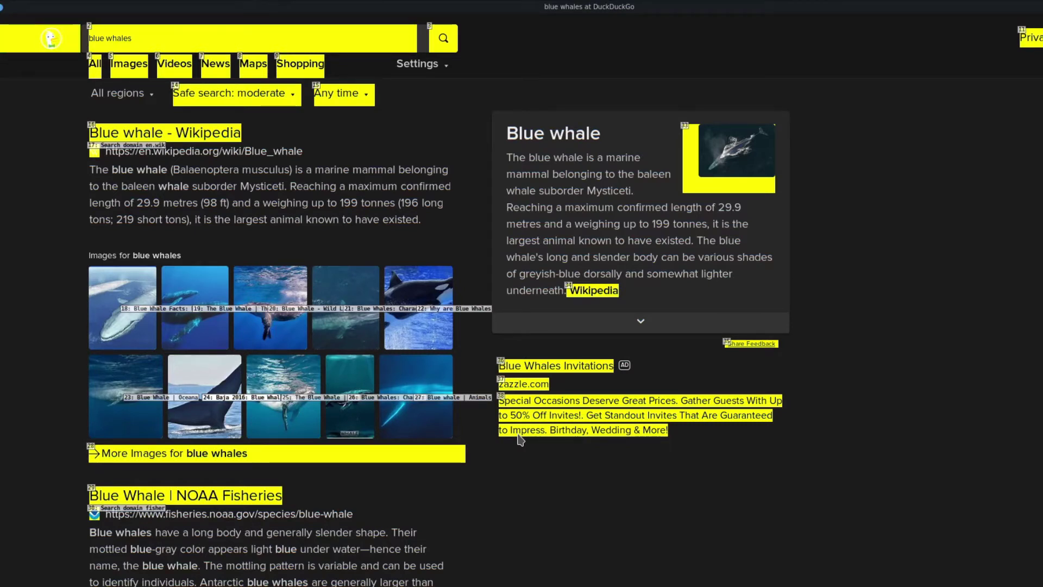
key("2")
key("9")
scroll(519, 439, "down", 8)
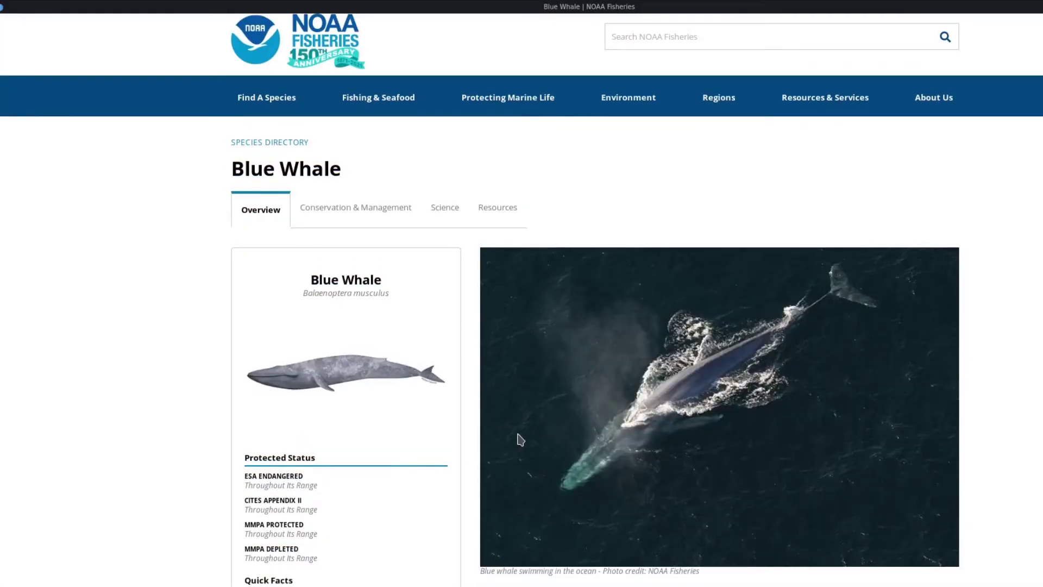
scroll(519, 438, "down", 5)
scroll(520, 439, "up", 9)
scroll(519, 438, "up", 5)
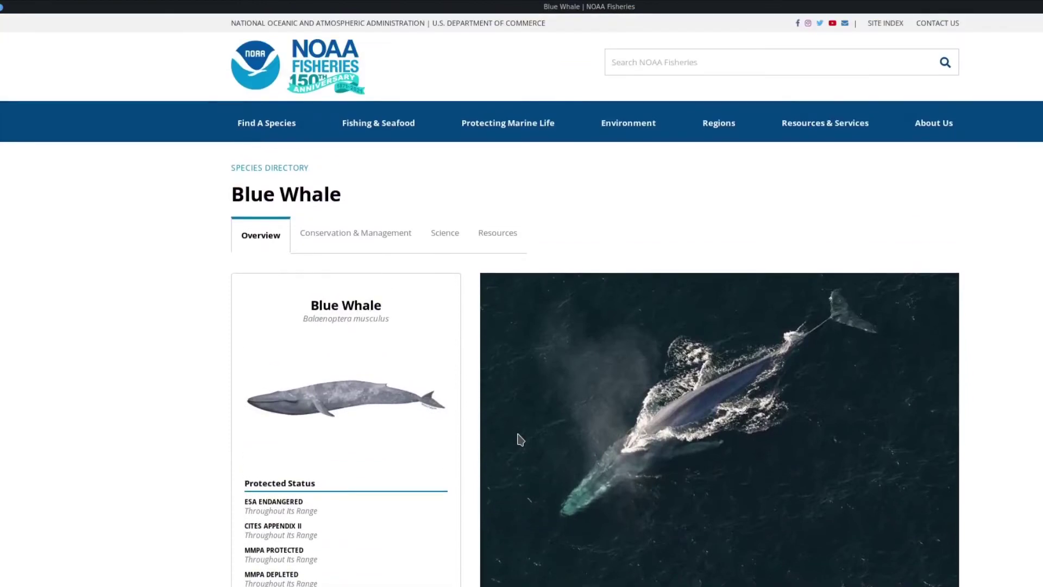
scroll(520, 439, "down", 4)
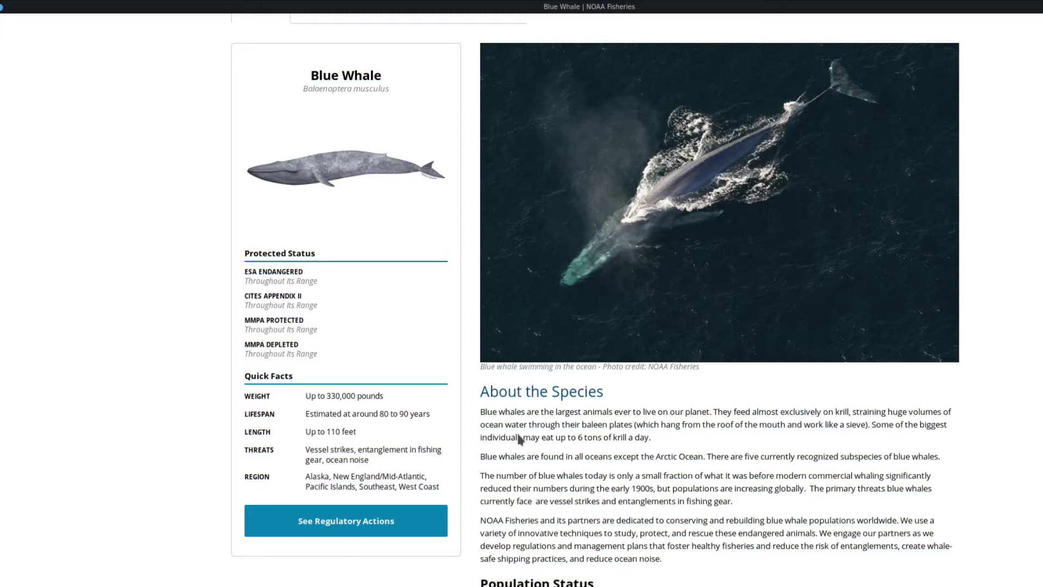
- Show and dismiss the species page's link hints, and open the swimming blue whale photo with image hint 2
key("f")
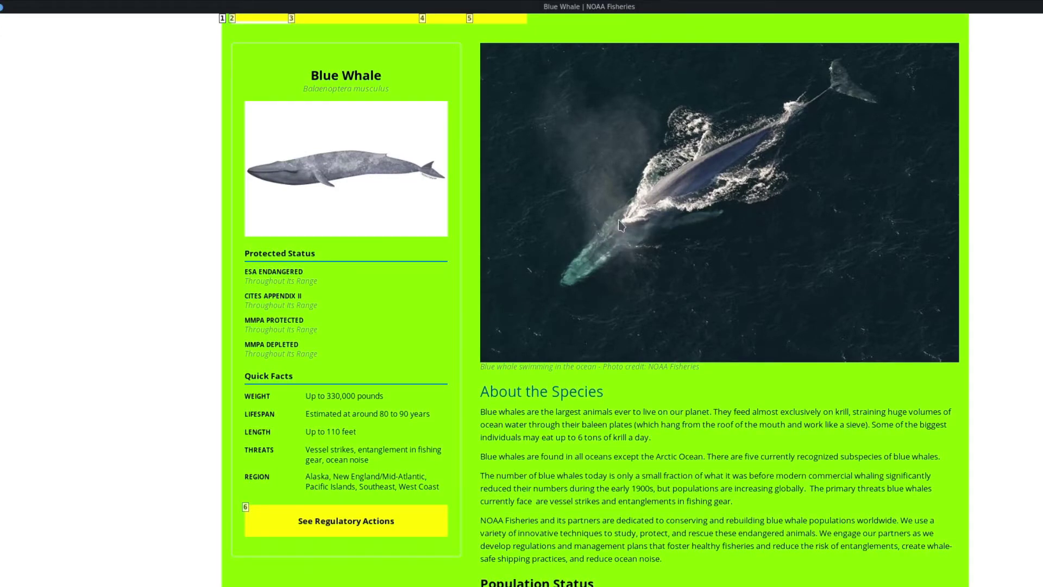
left_click(402, 506)
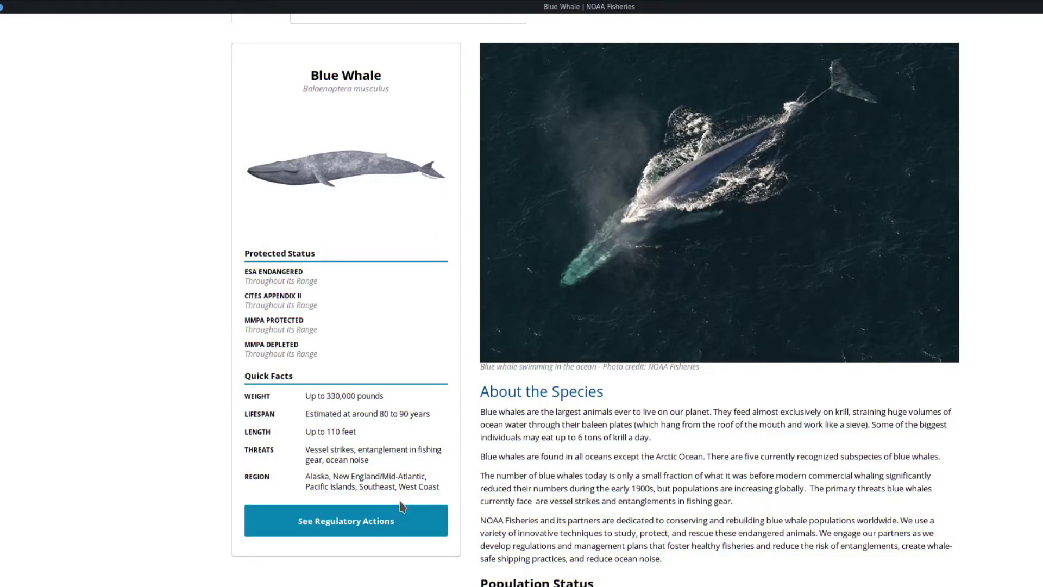
key("semicolon")
key("i")
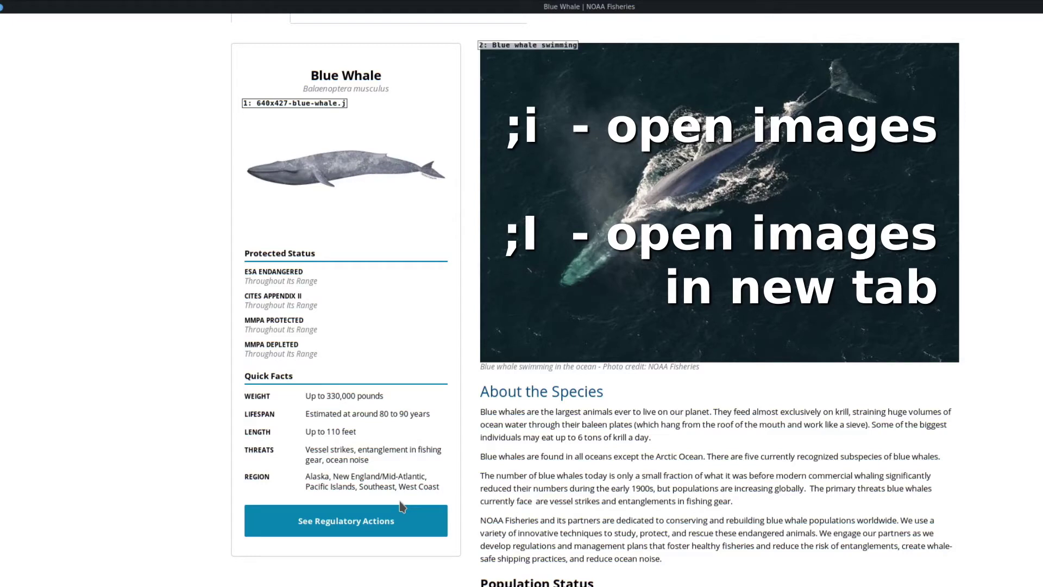
key("2")
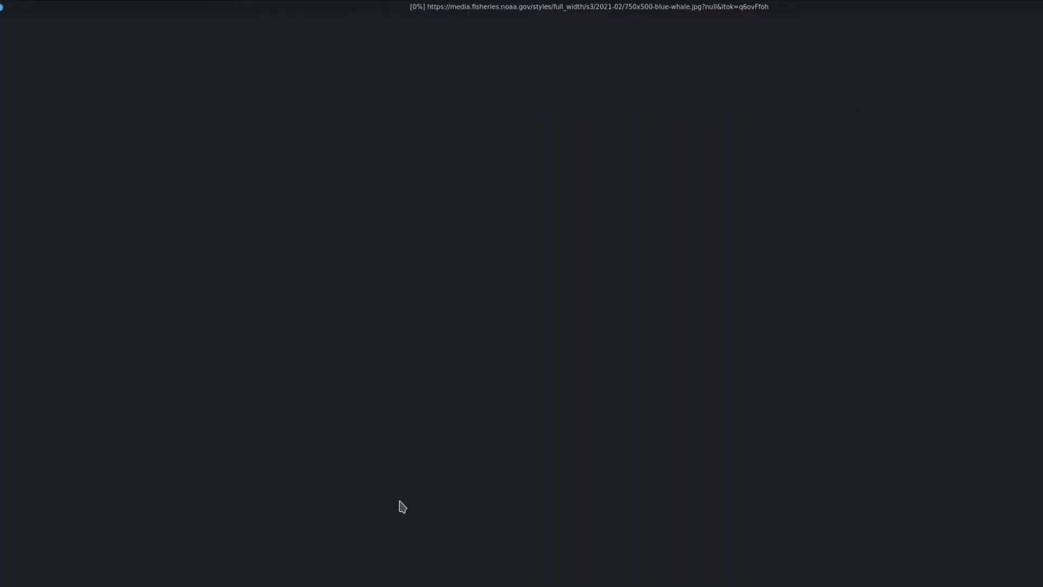
- Return to the NOAA species page and open the 640x427 blue whale illustration with image hint 2
key("r")
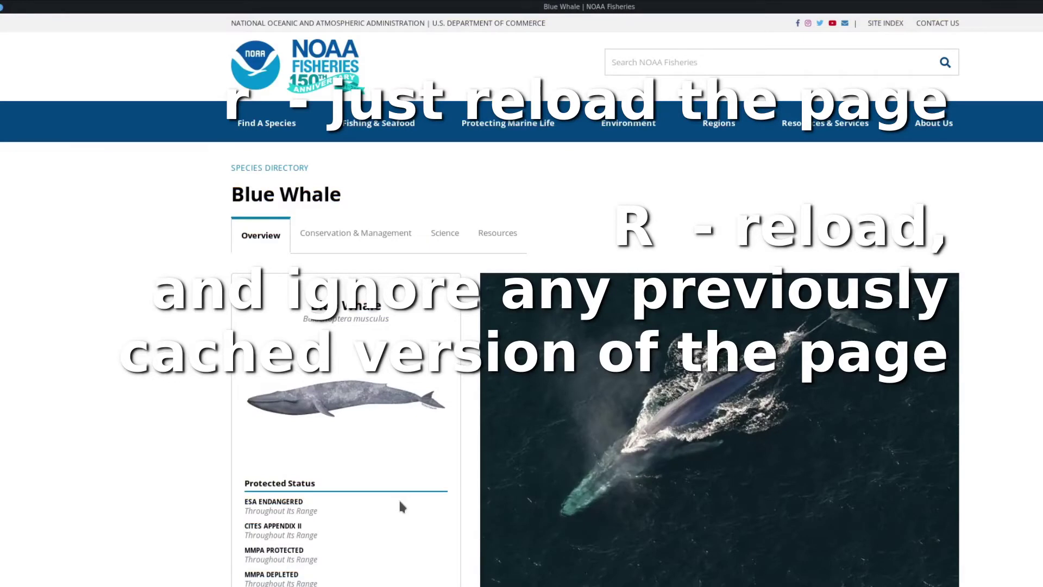
key("semicolon")
key("i")
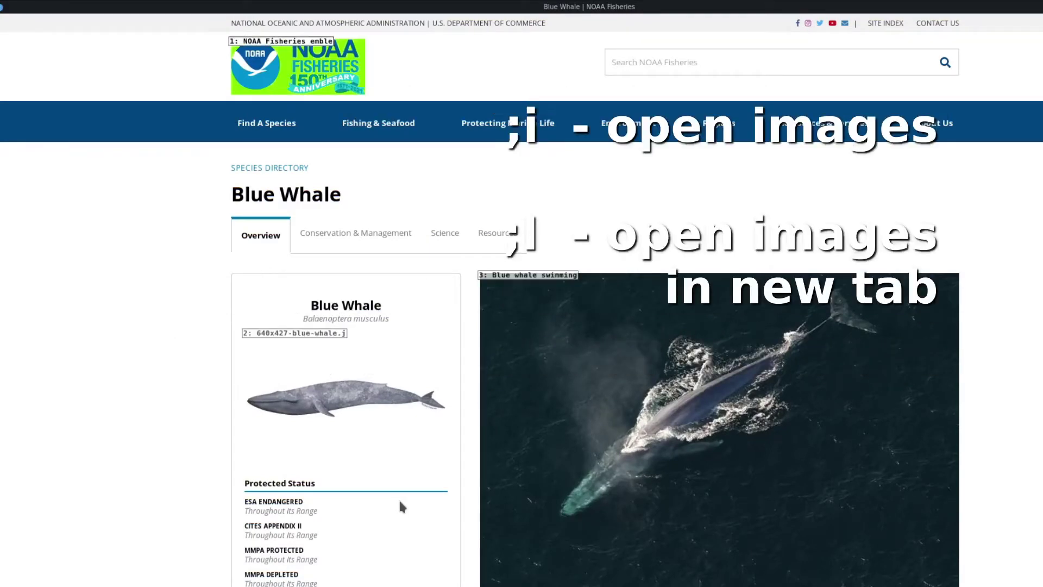
key("2")
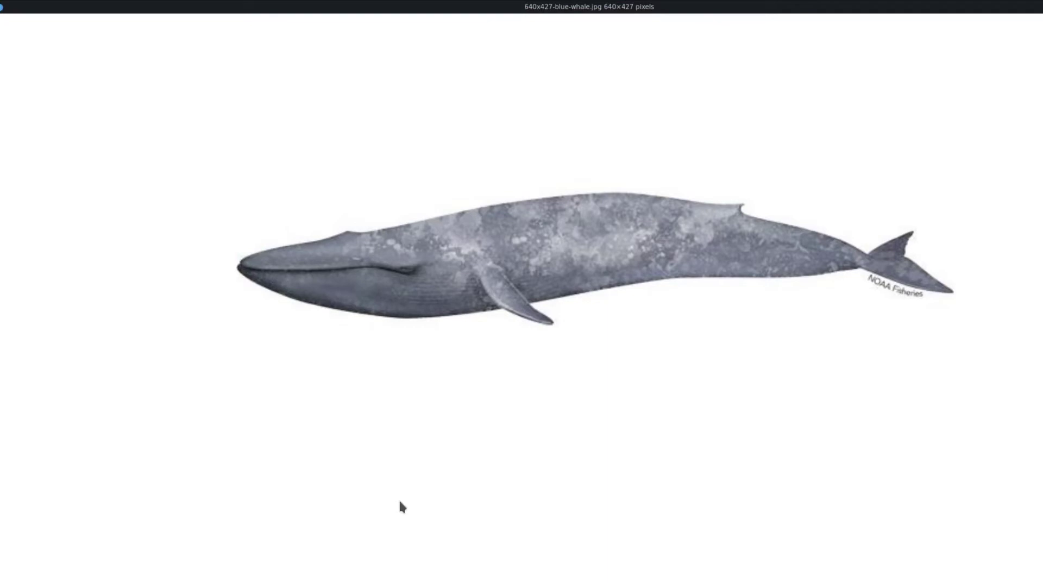
- Move back and forward through the browser history from the whale illustration, including a three-page jump, and return to the blue whales search results
key("ctrl+o")
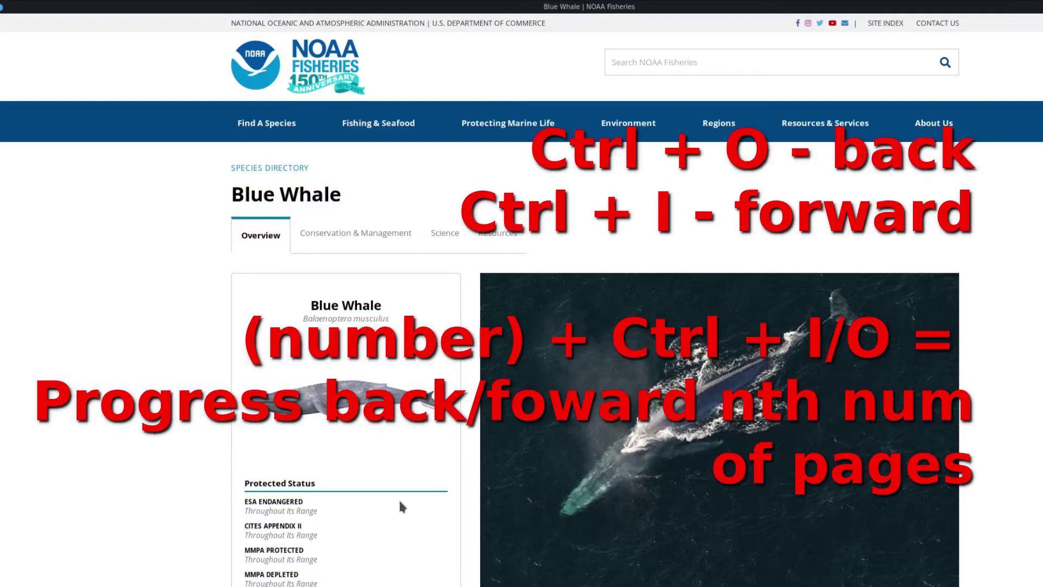
key("ctrl+i")
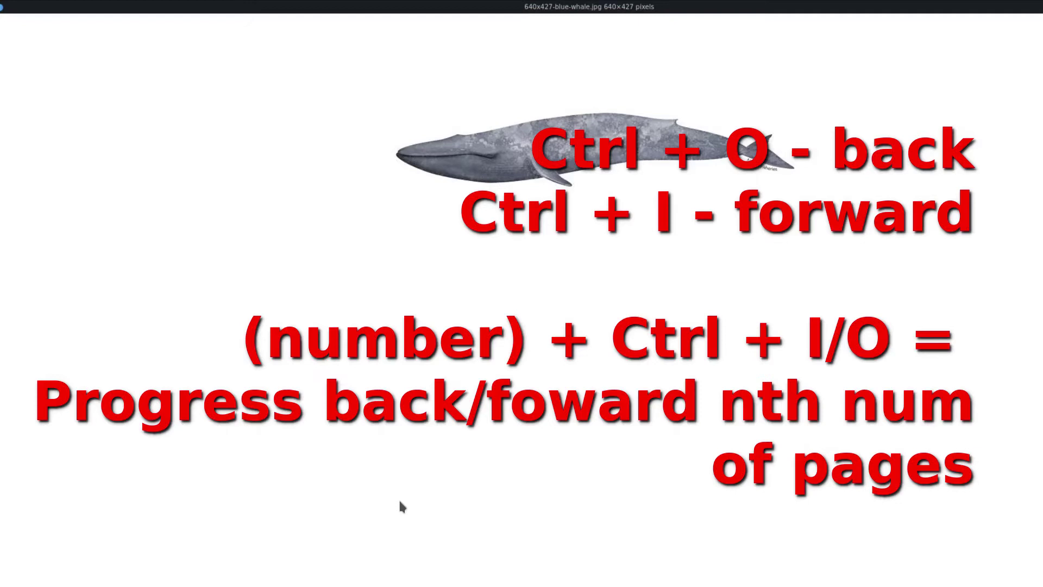
key("ctrl+o")
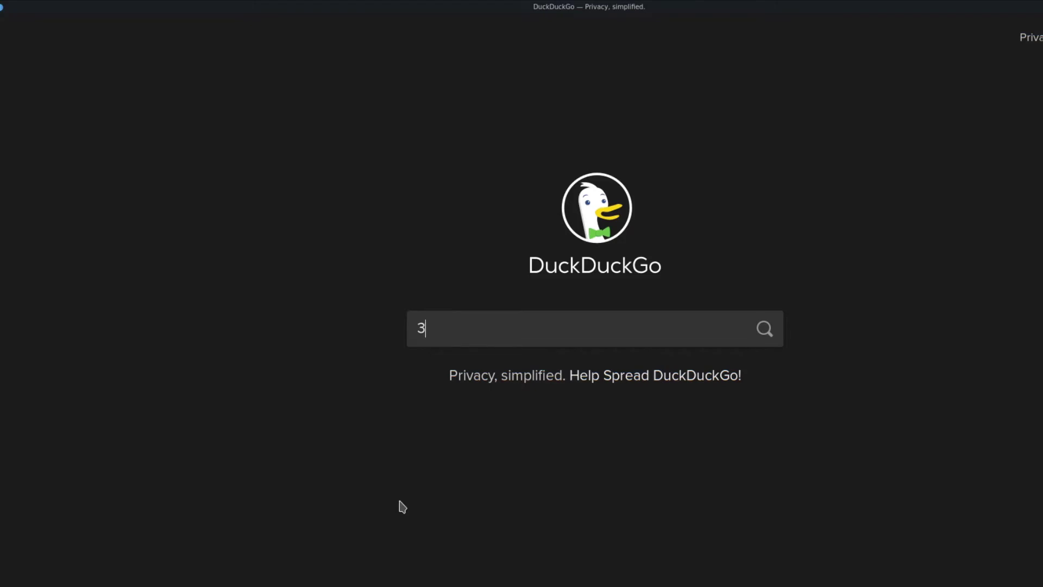
type("3")
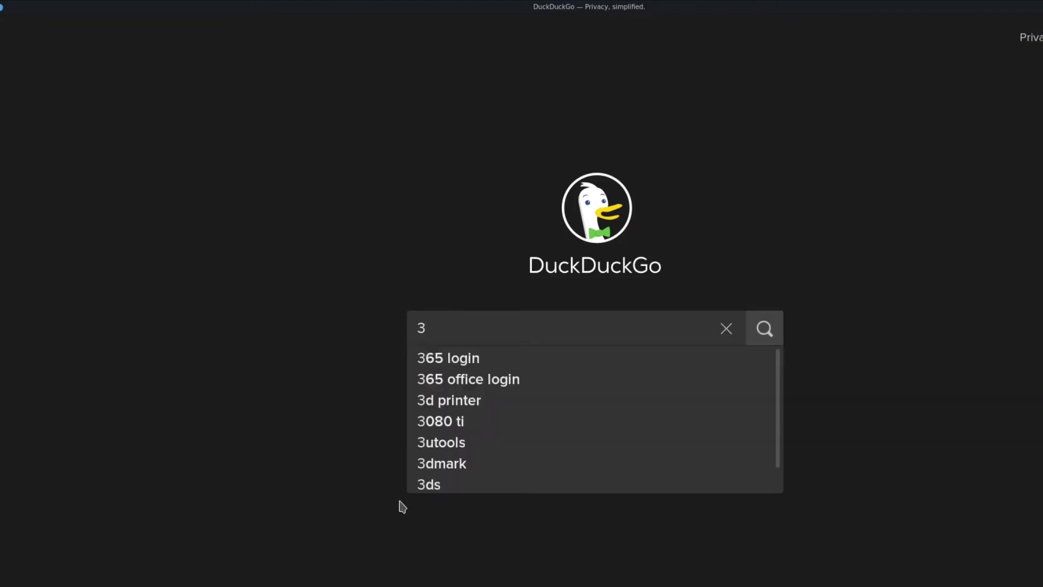
key("BackSpace")
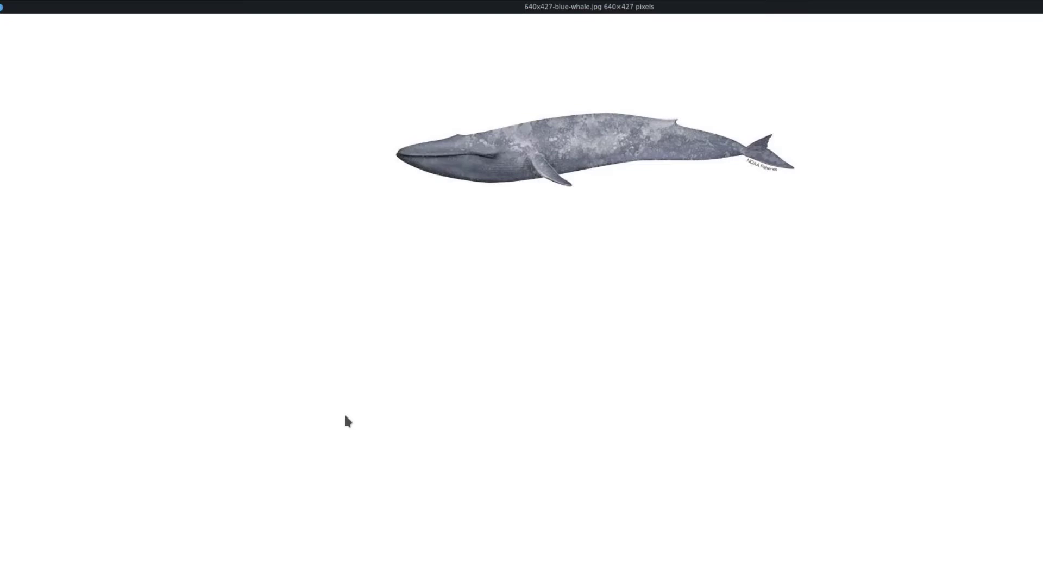
key("alt+Left")
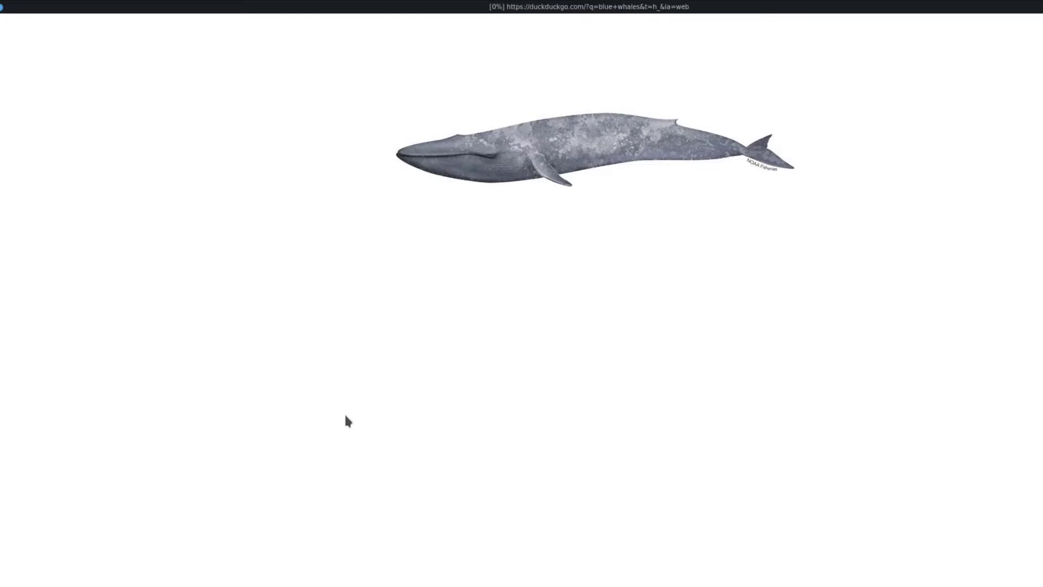
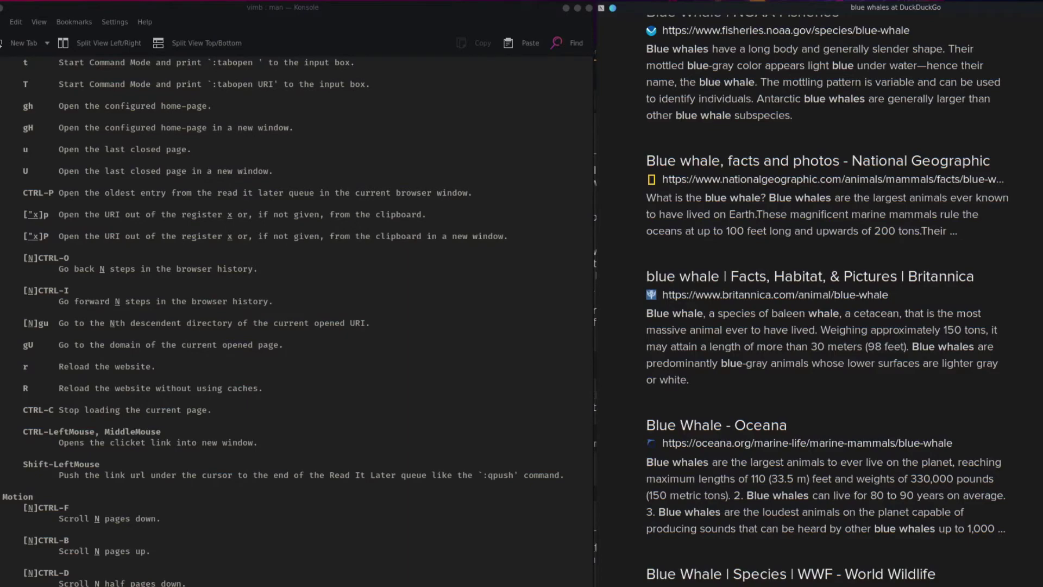
- Open the DuckDuckGo home page in a new browser window with the :tabopen command
type(":")
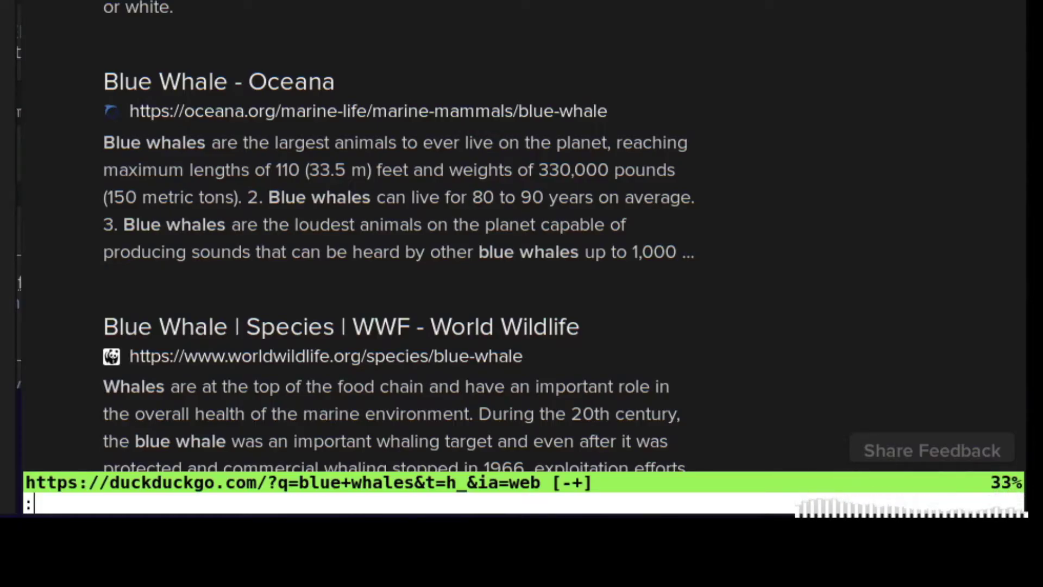
type("ne")
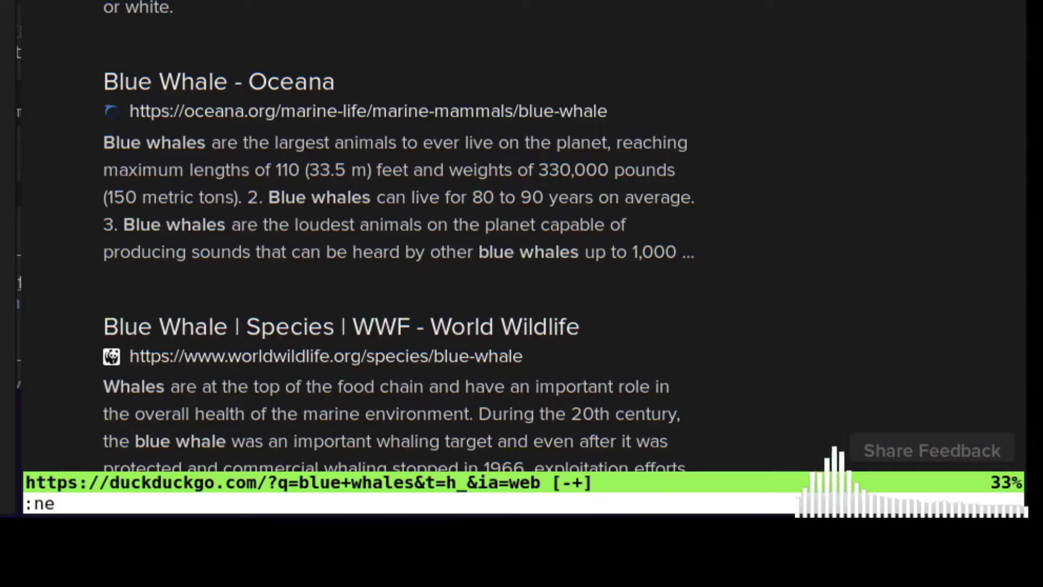
type("wt")
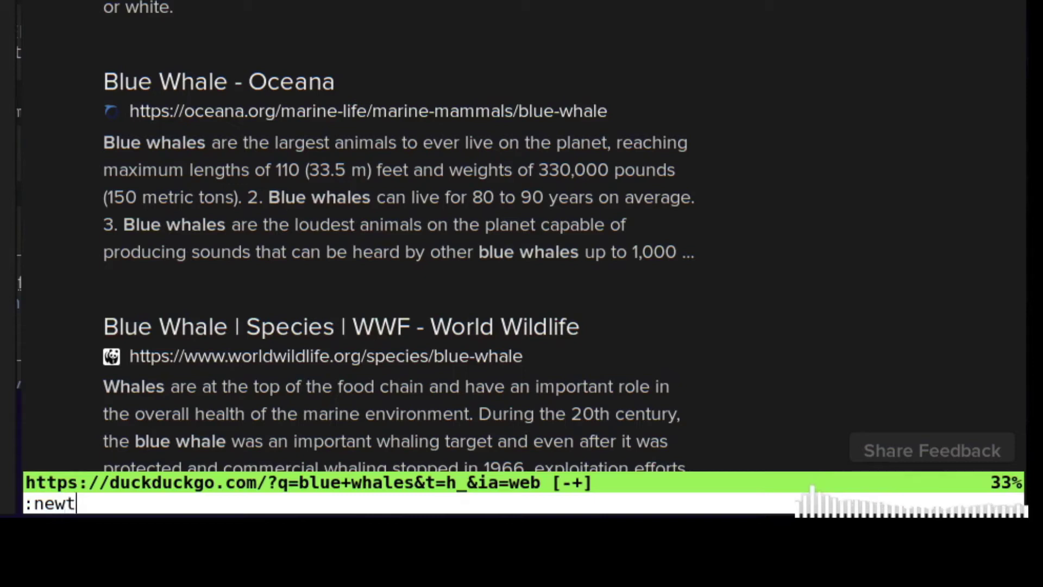
key("BackSpace")
key("BackSpace")
key("BackSpace")
key("BackSpace")
type("tab")
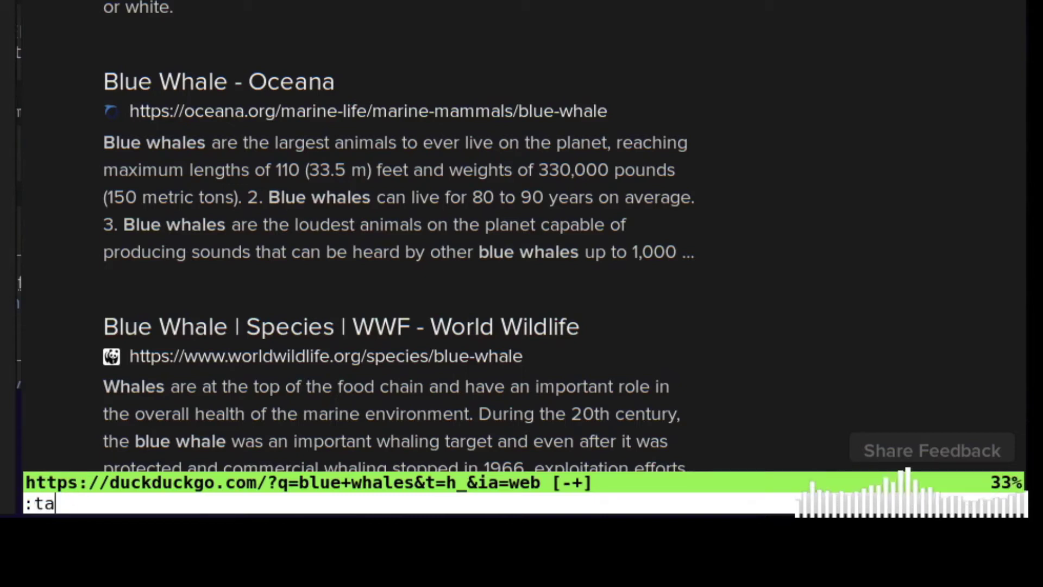
type("open")
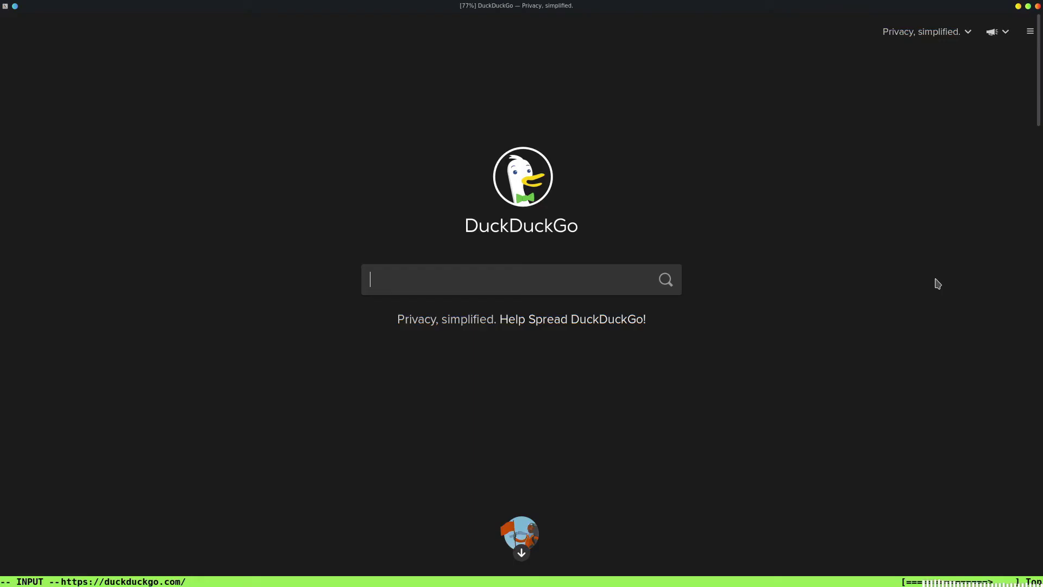
- Take the new window out of full screen and search DuckDuckGo for "vim browser"
key("super+f")
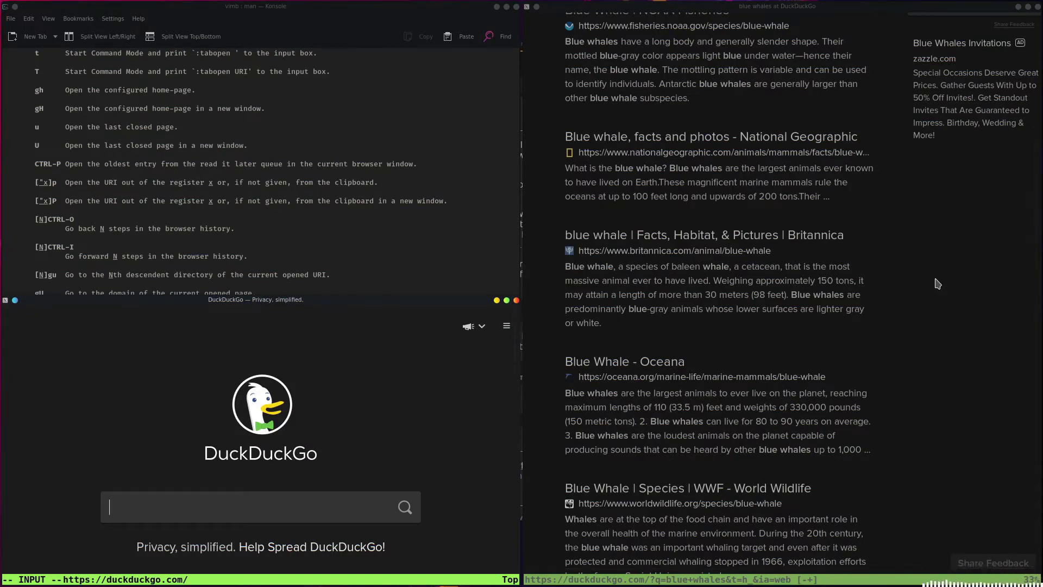
type("vim browser")
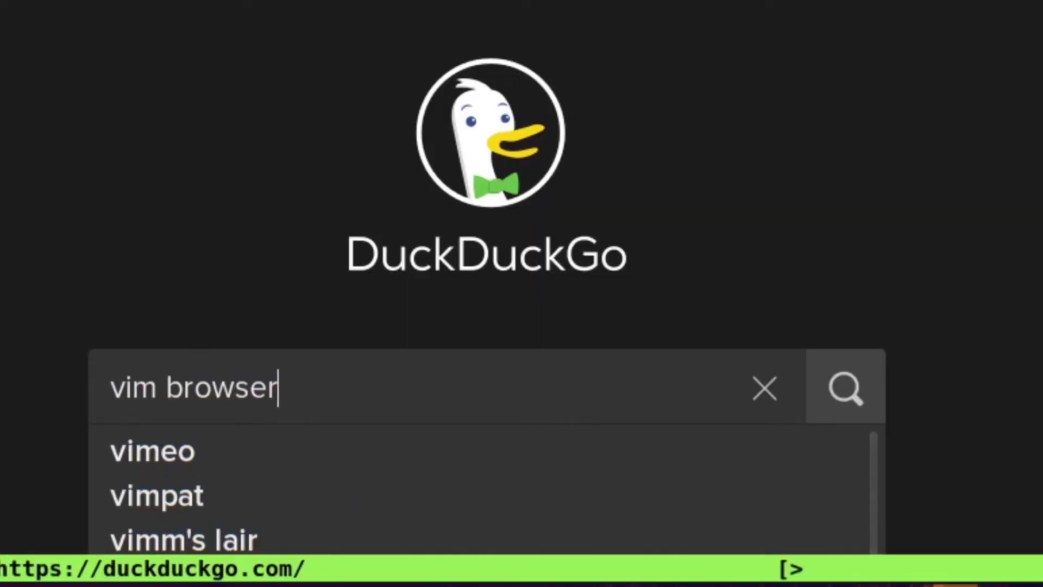
key("Return")
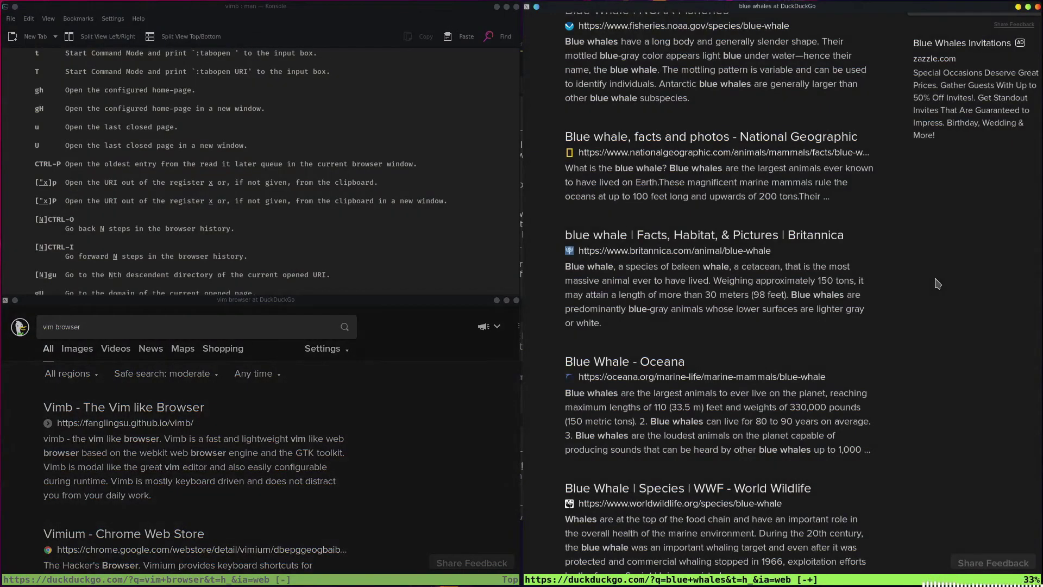
- Return to the top of the blue whales results and open "More Images for blue whales" with link hint 27
key("g")
key("g")
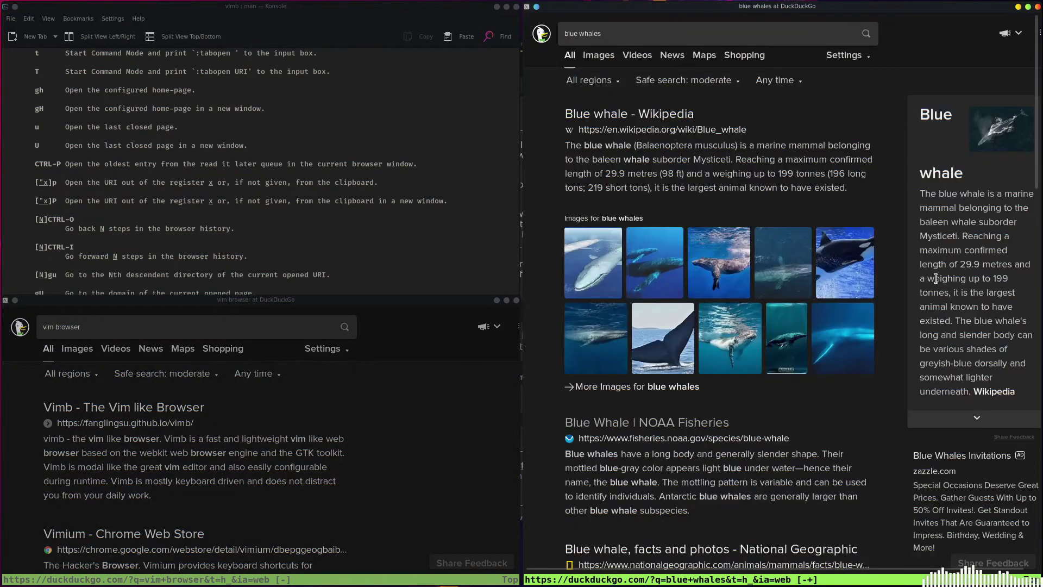
type(";o")
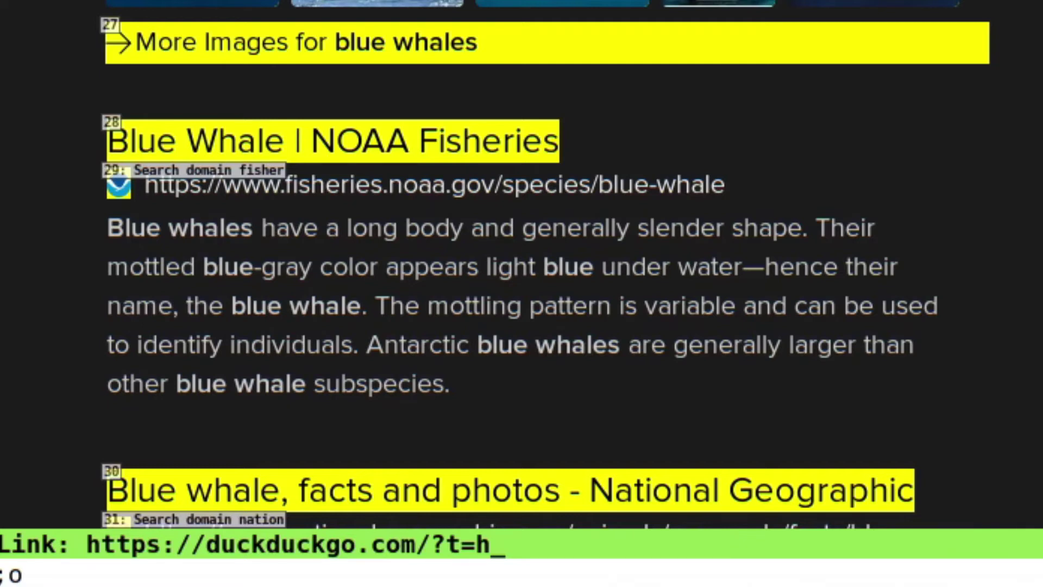
type("27")
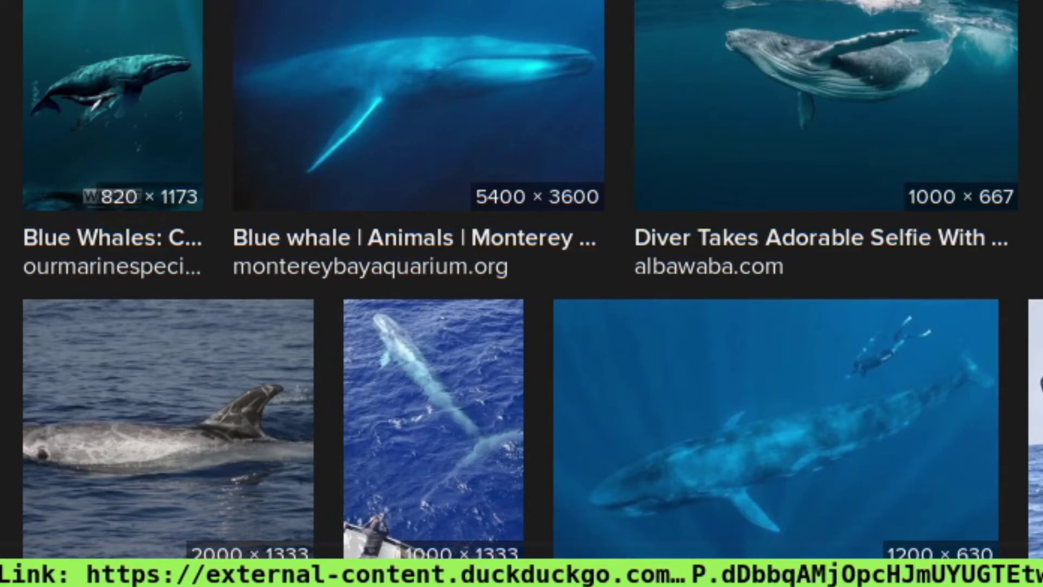
- Open the animalsake.com page on why blue whales are endangered through a link hint and go back to the image results
type(";o")
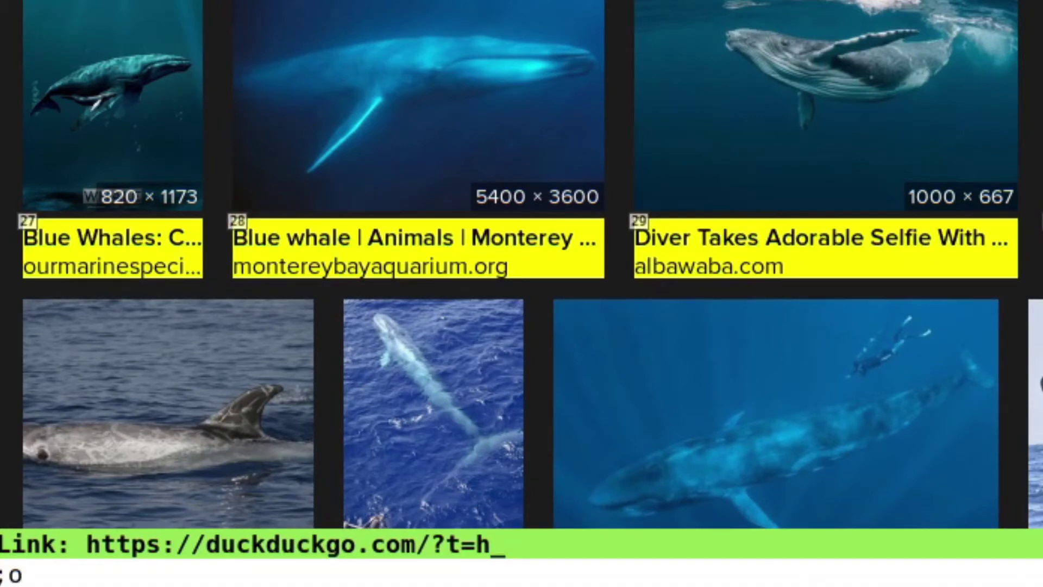
type("30")
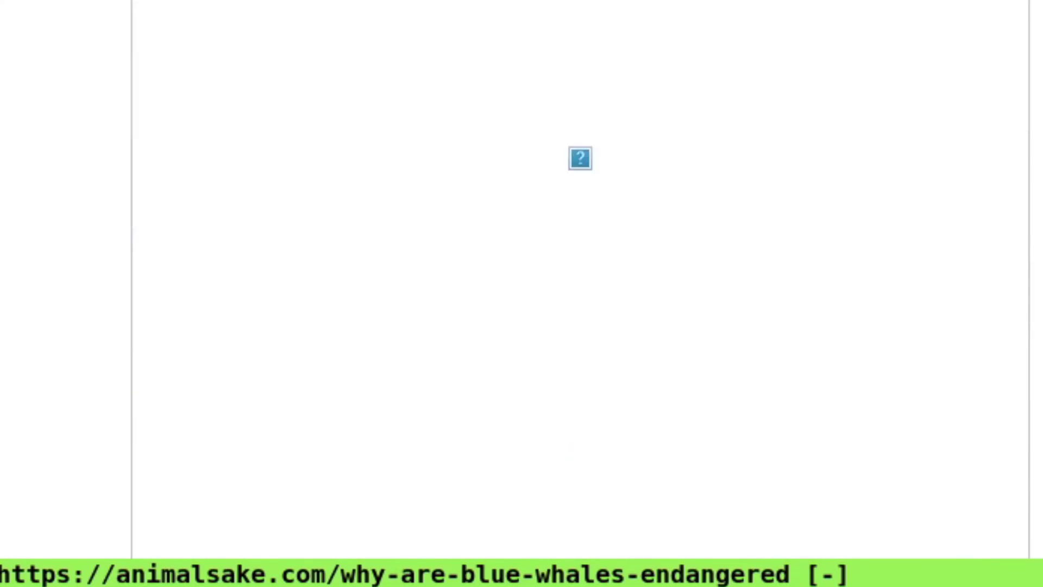
key("shift+h")
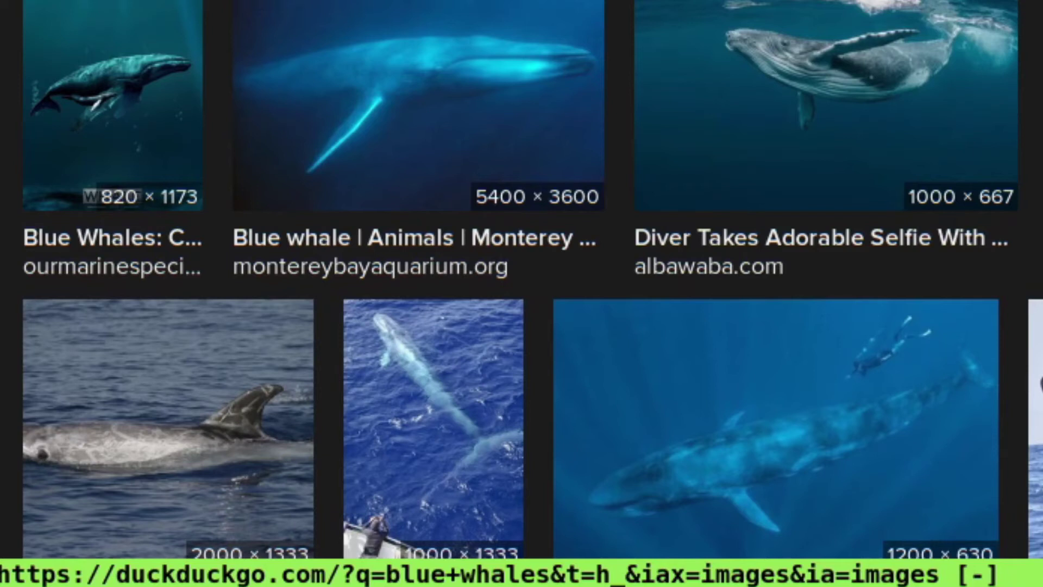
- Open the "Blue Whale | Oceana" image in a new window using image hints and take that window out of full screen
key("minus")
key("semicolon")
key("shift+i")
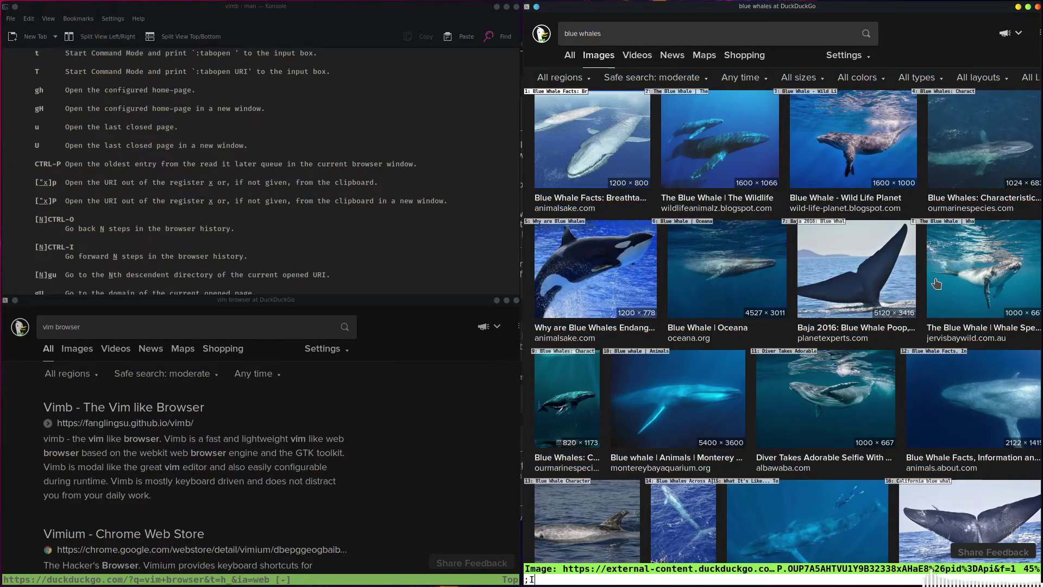
key("5")
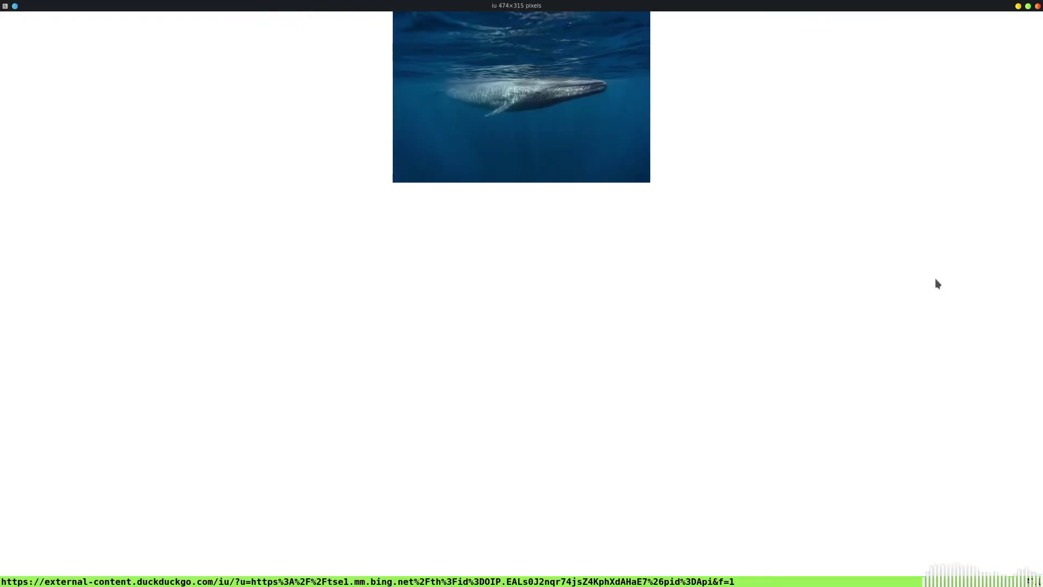
key("super+f")
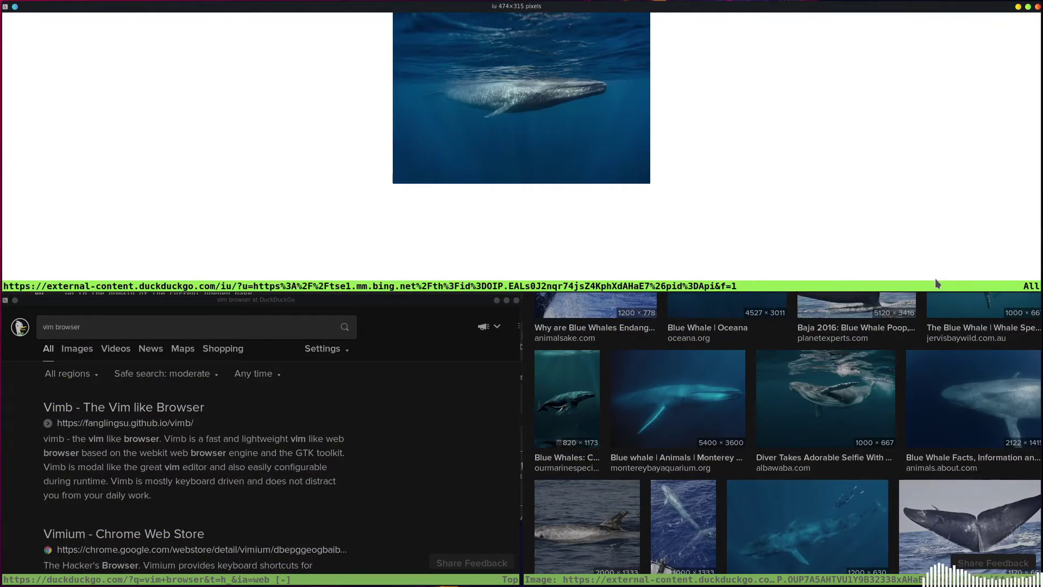
- Change the window tiling layout and close the whale image window and the "blue whales" image results window with the quit command
key("super+space")
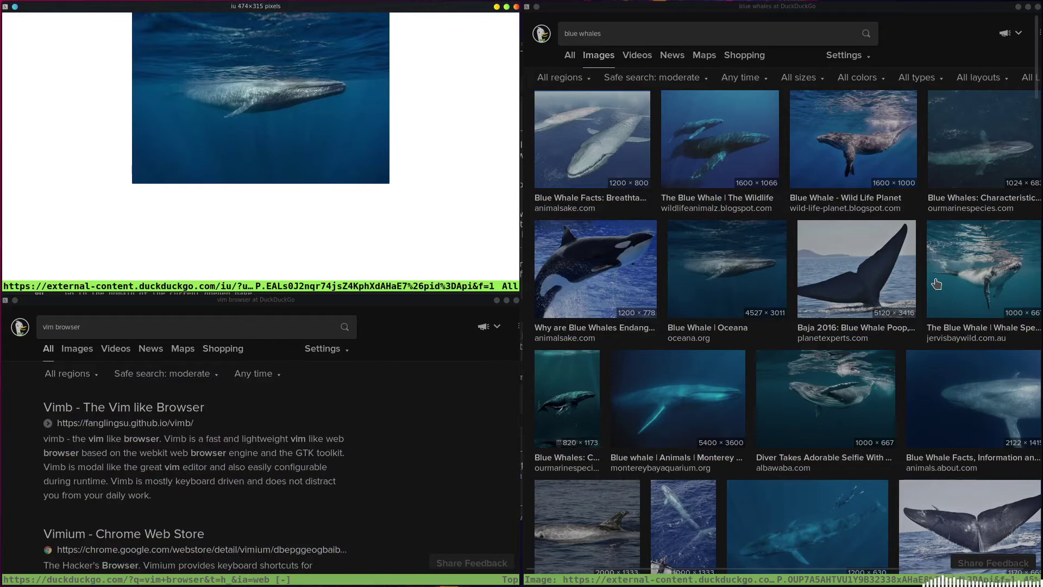
type(":quit")
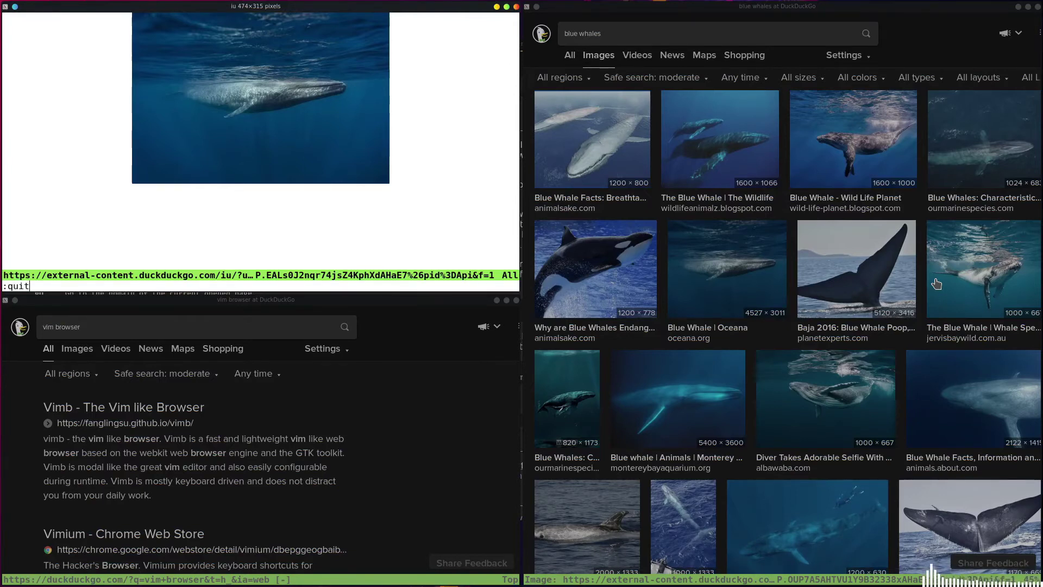
key("Return")
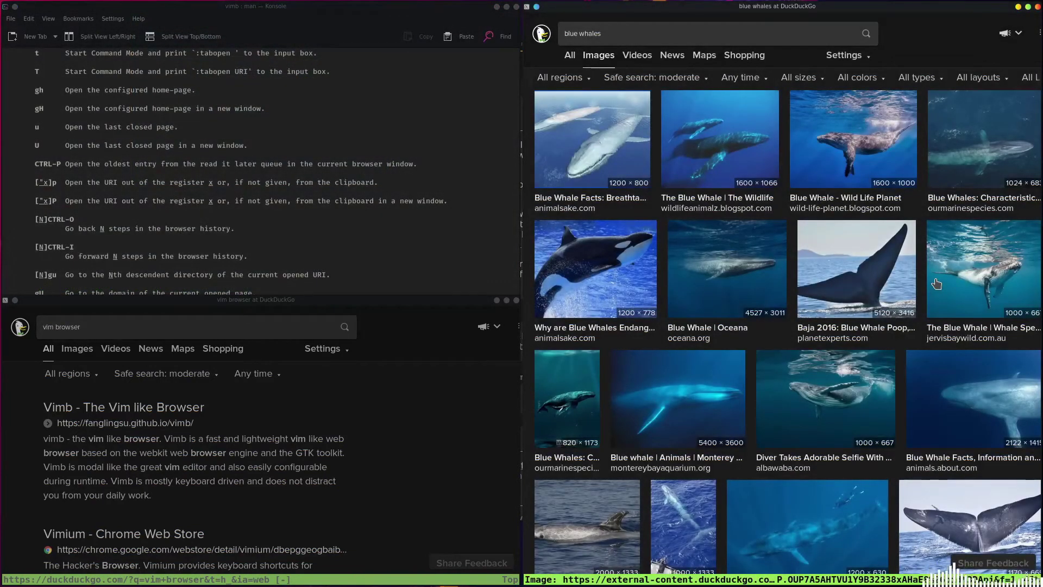
type(":quit")
key("Return")
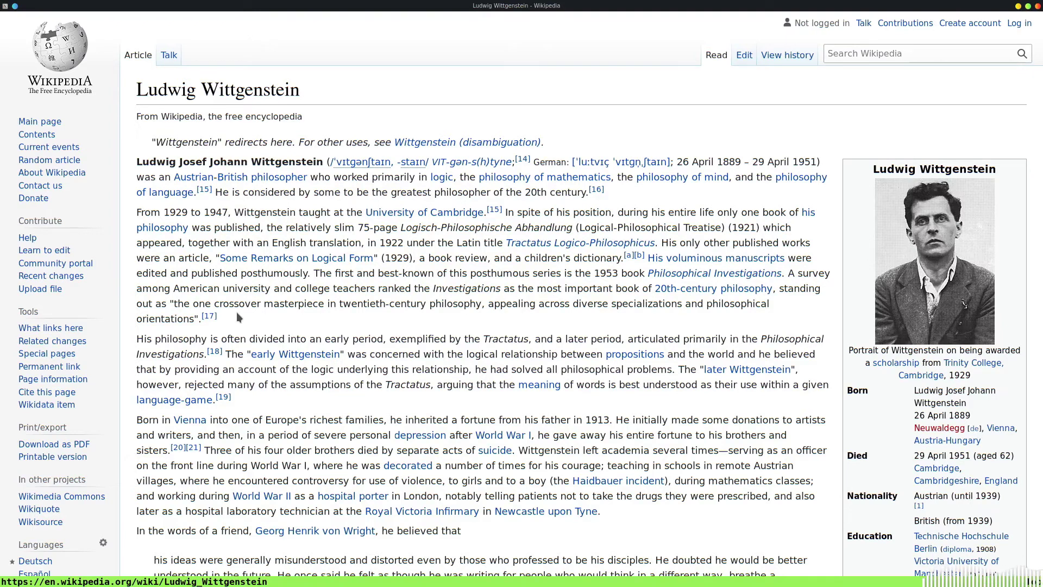
- Search the Ludwig Wittgenstein article forward for "Vienna" and step through the following matches
type("/")
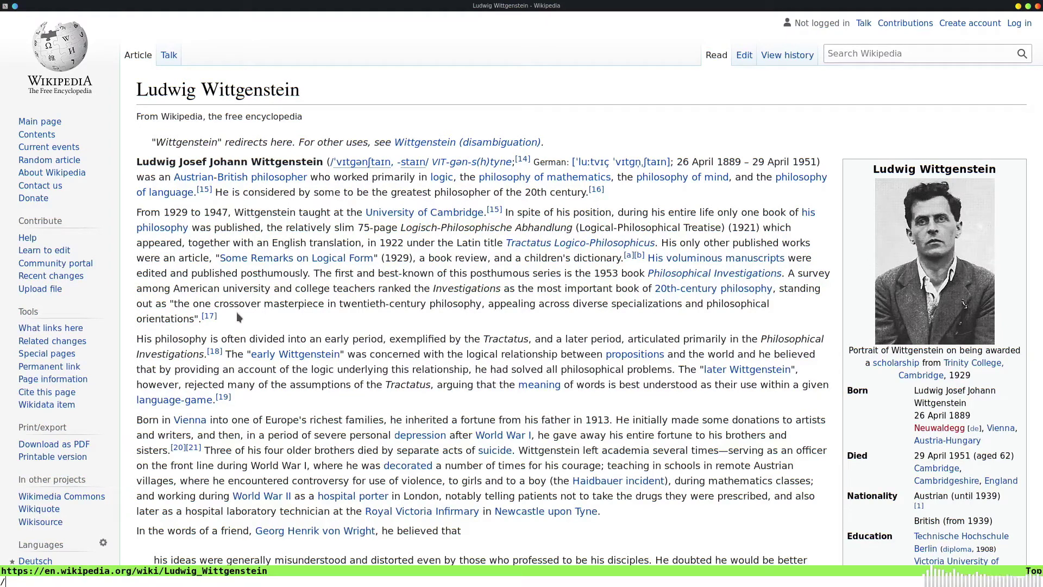
type("Vienna")
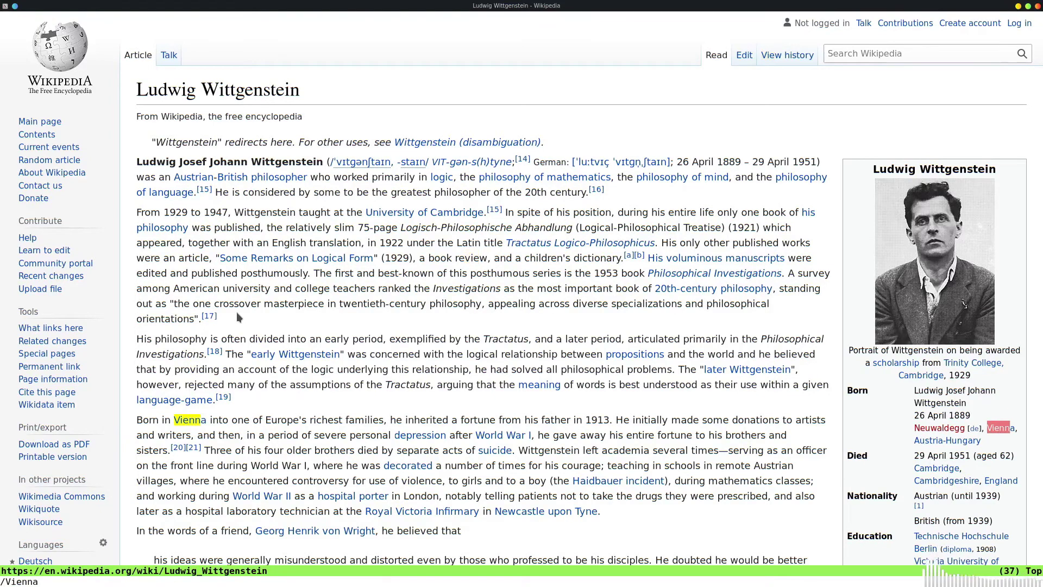
key("Return")
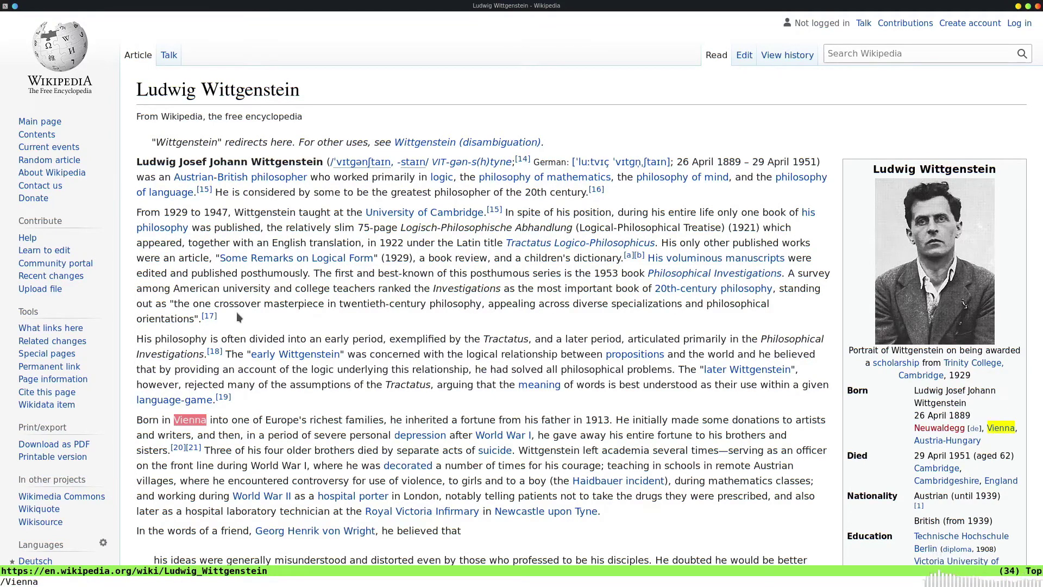
key("n")
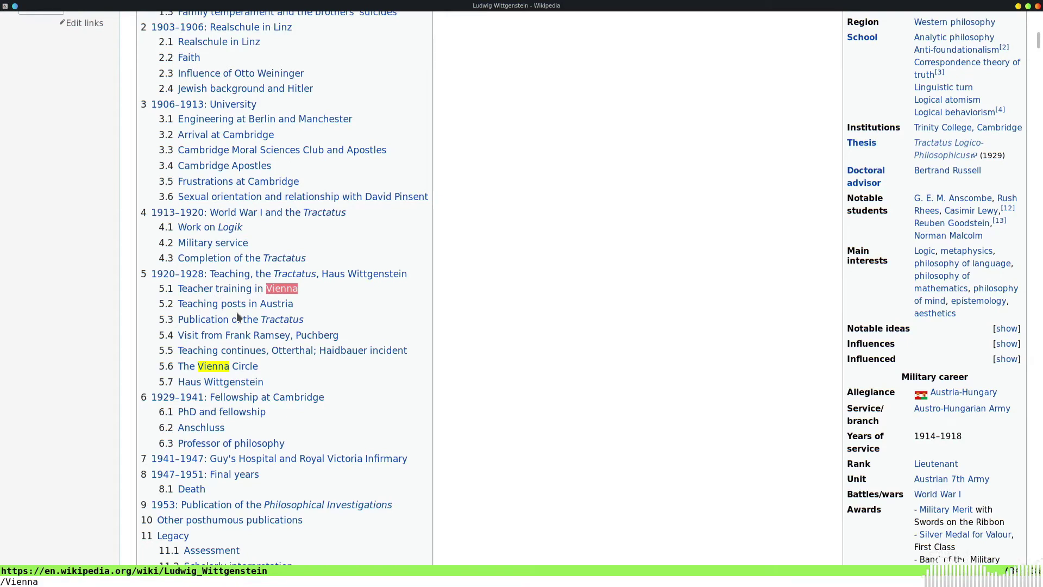
key("n")
key("n")
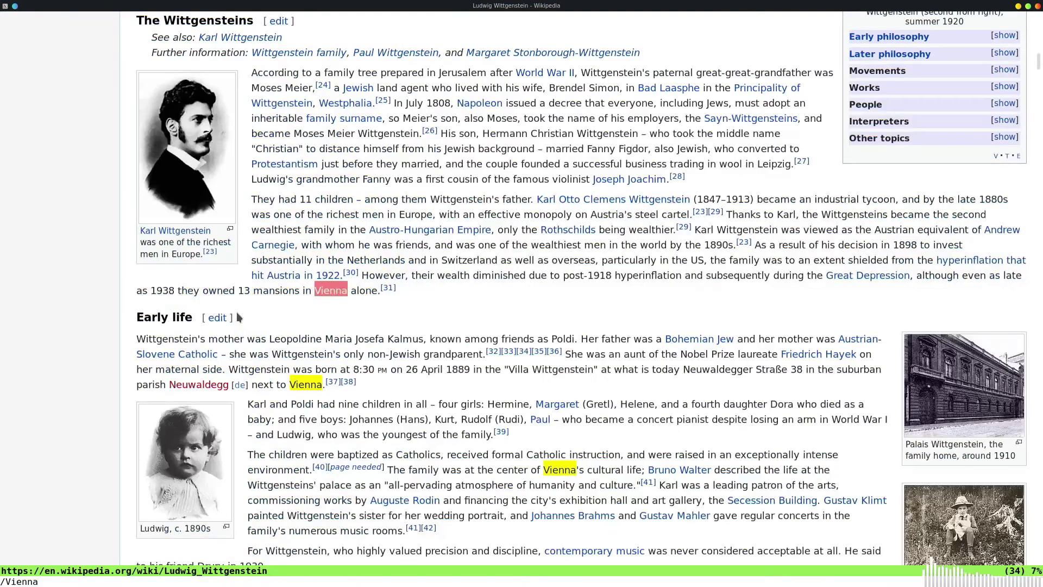
key("n")
key("n")
key("n")
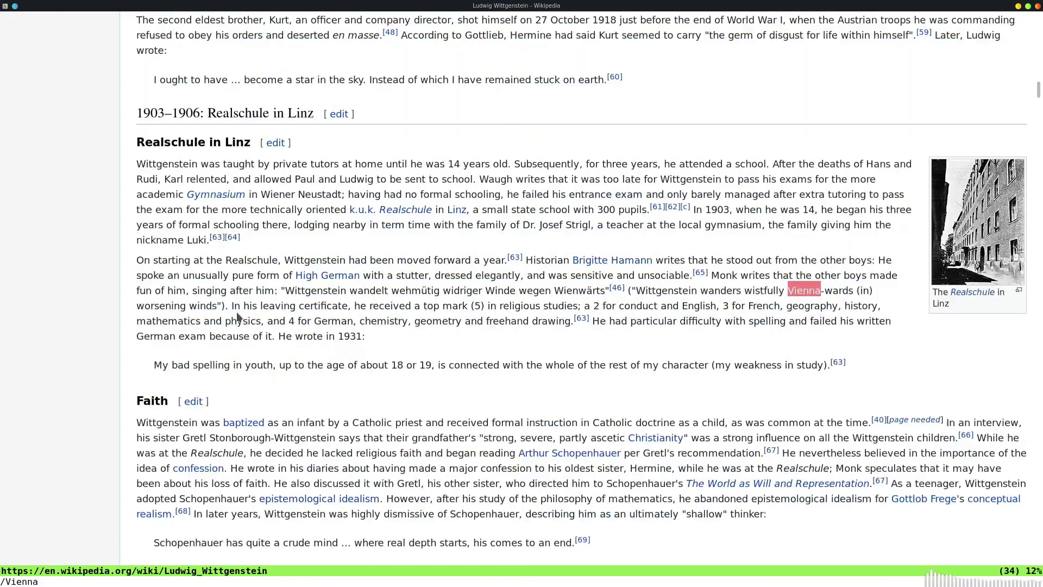
key("n")
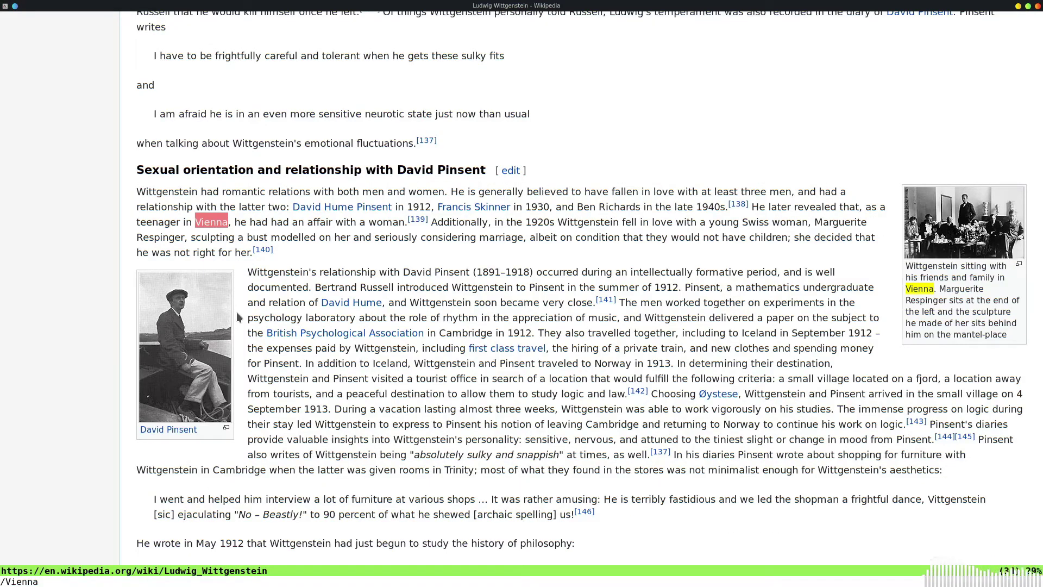
- Start a backward search for "Vienna" in the Wittgenstein article and look through the article beside the manual's Searching section
key("question")
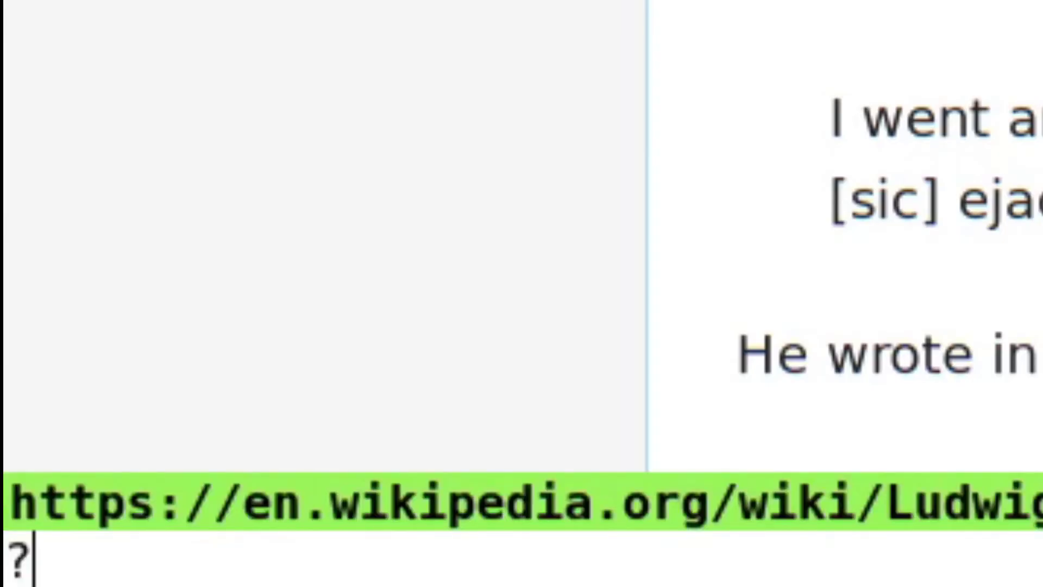
type("Vienna")
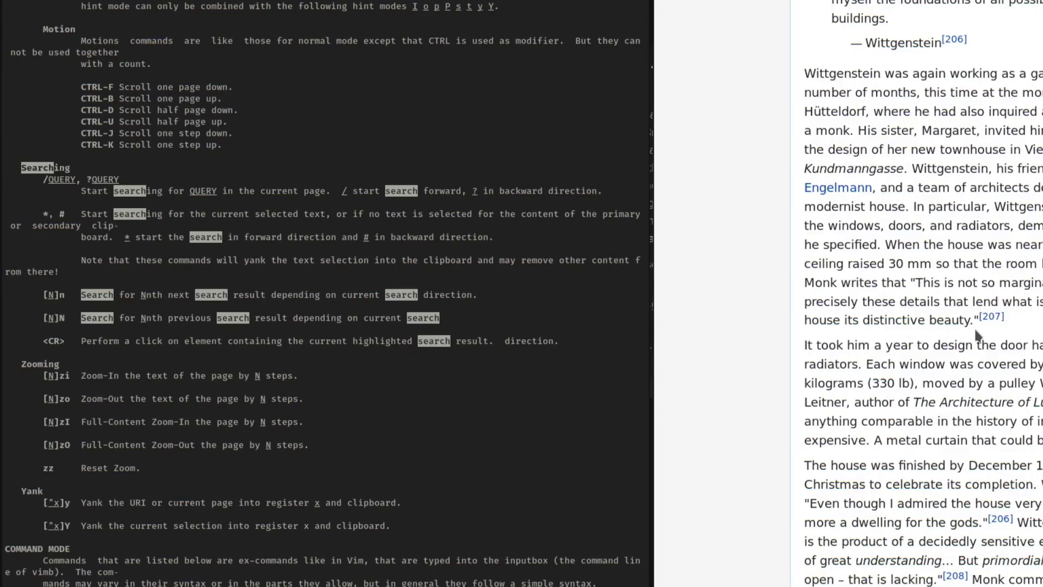
scroll(976, 335, "up", 5)
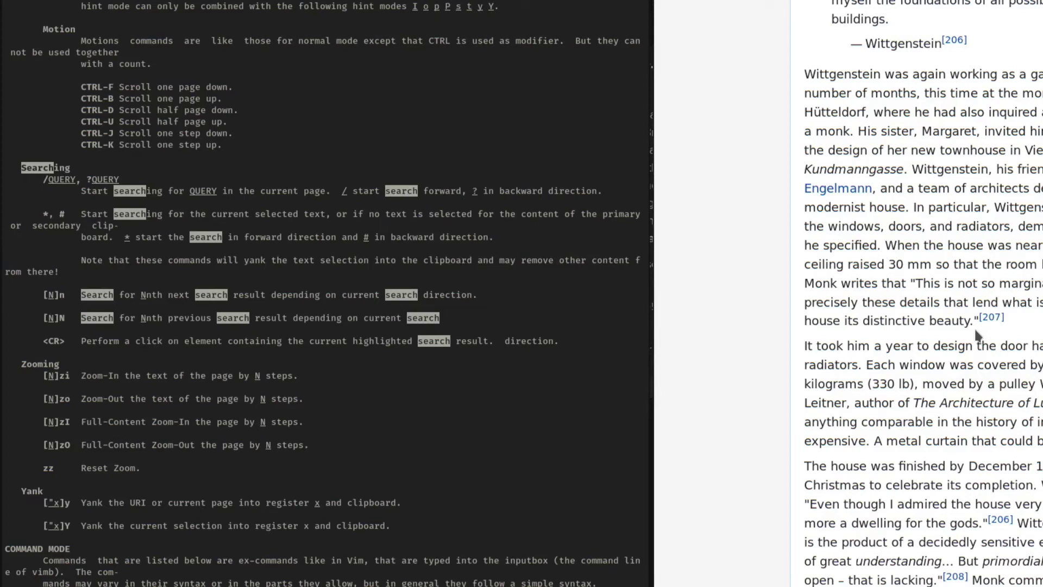
scroll(977, 334, "down", 5)
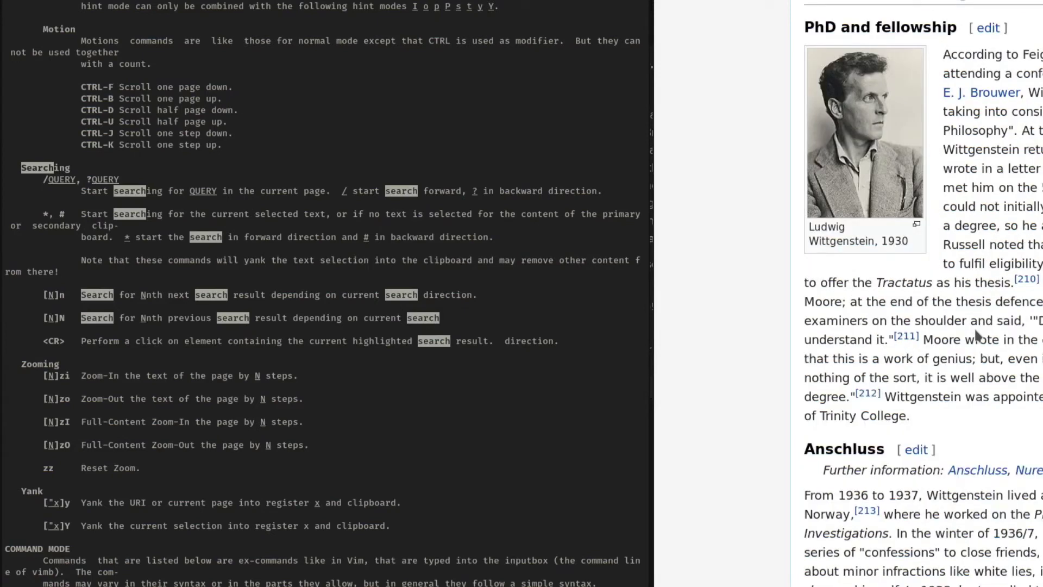
scroll(977, 335, "up", 10)
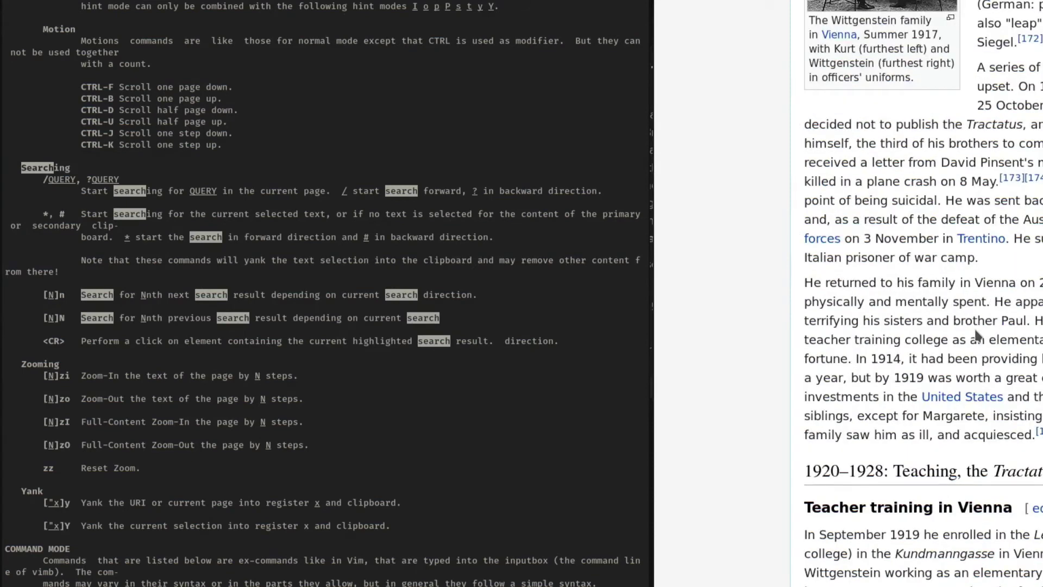
- Search the Wittgenstein article forward for "Vienna", step through the matches and open the Vienna article from a match
key("slash")
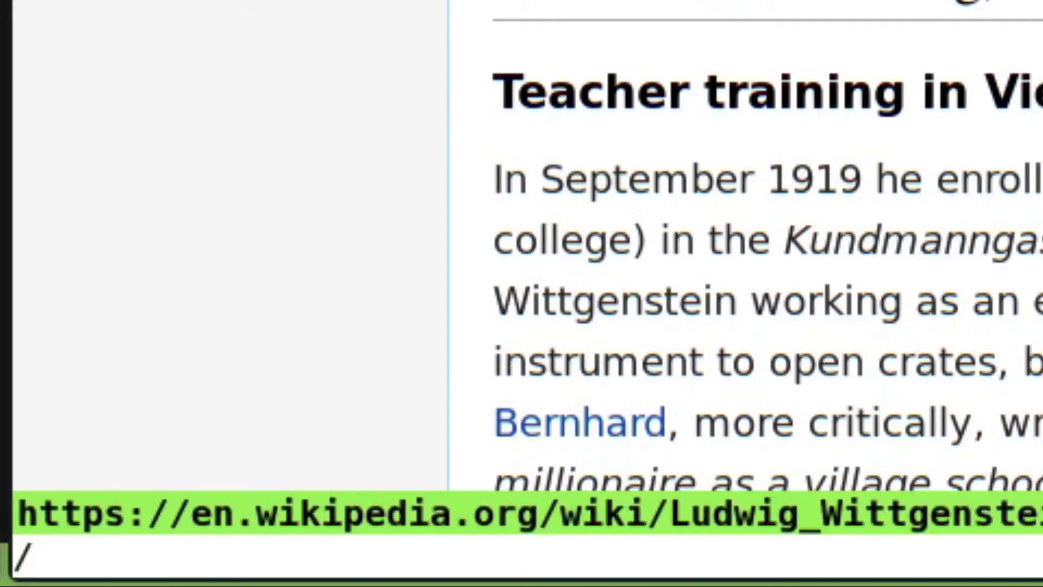
type("Vienna")
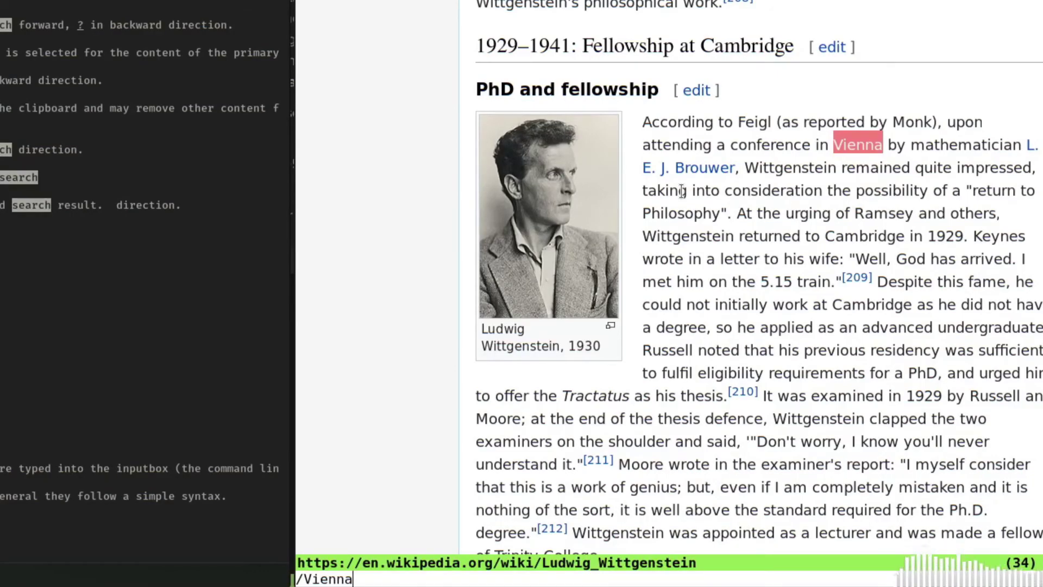
key("Return")
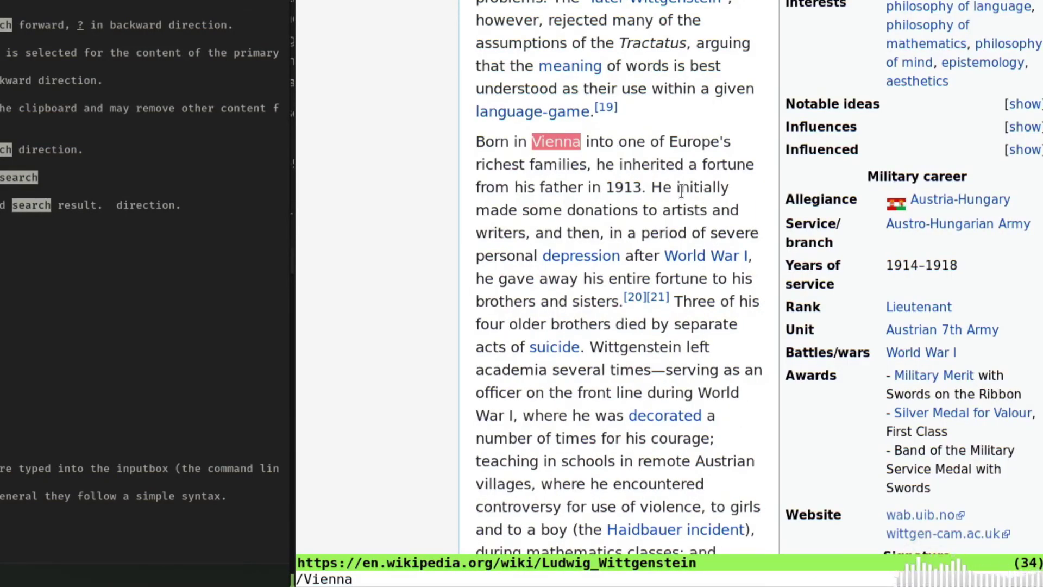
key("n")
key("n")
key("n")
key("n")
key("n")
key("n")
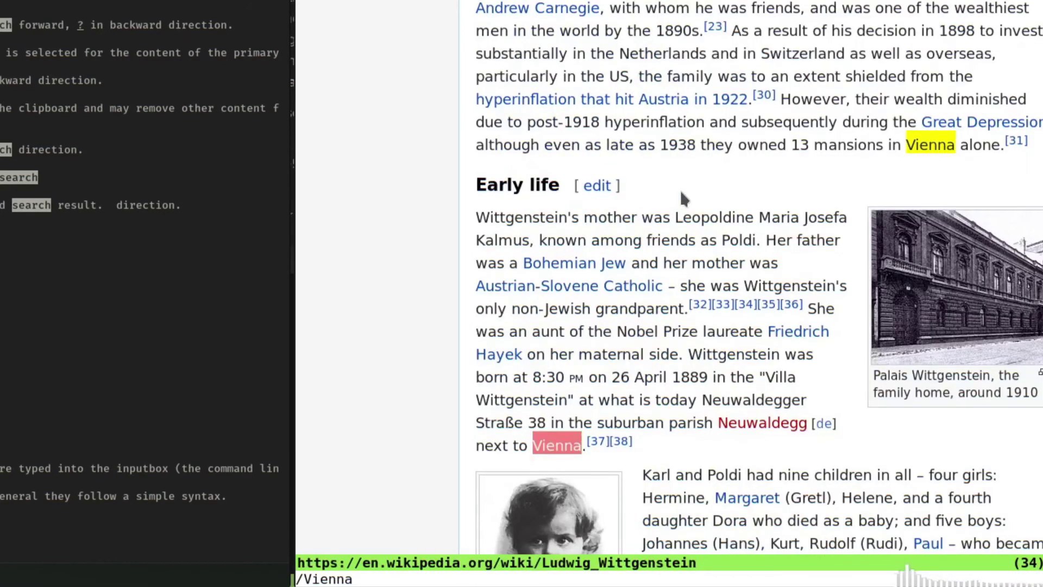
key("Return")
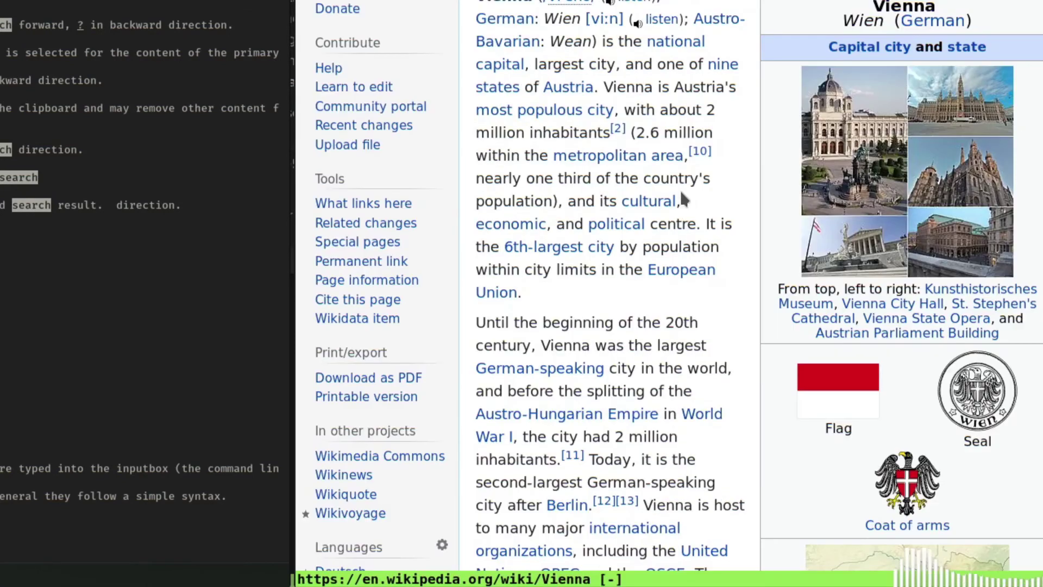
- Search the Vienna article backward for "Vienna" and step through the matches upward from the page's end
type("?")
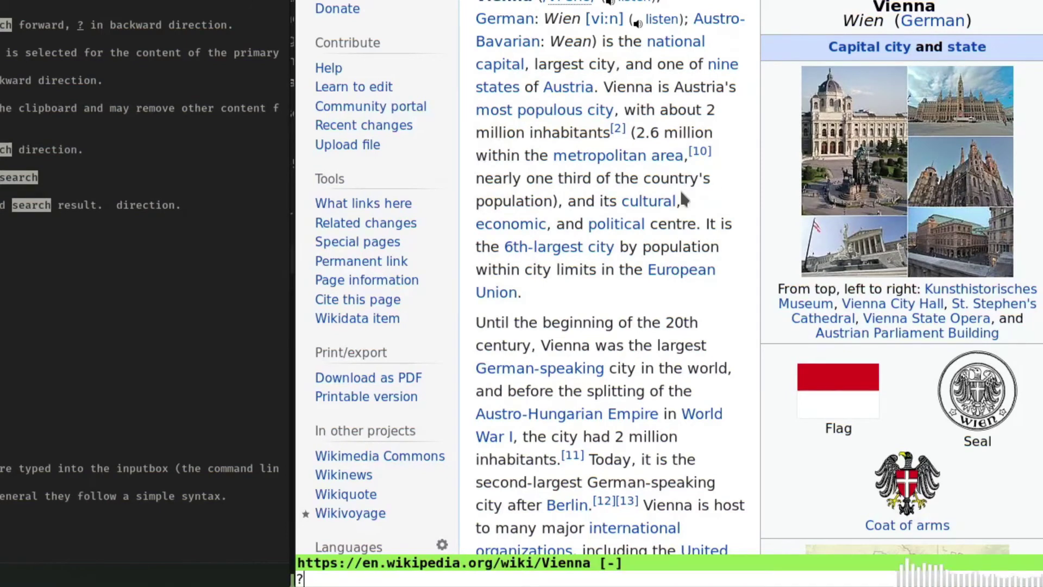
type("Viennann")
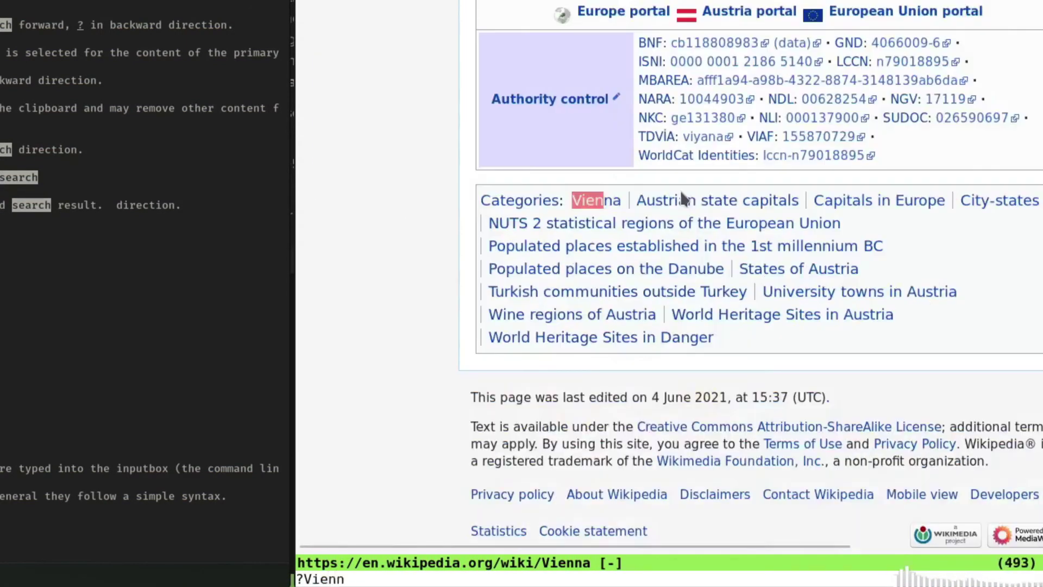
key("BackSpace")
key("BackSpace")
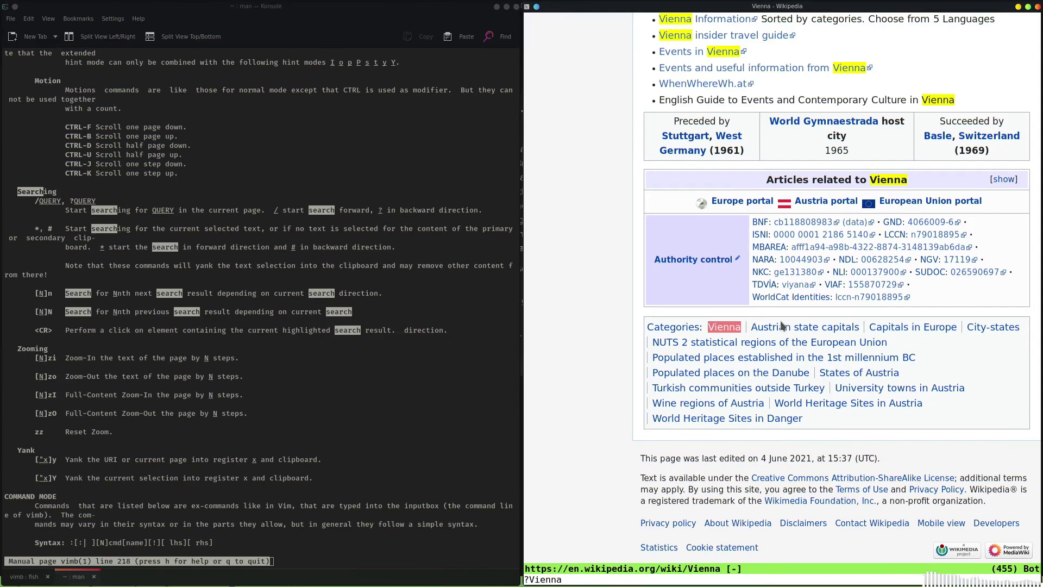
key("n")
key("n")
key("n")
key("n")
key("n")
key("n")
key("n")
key("n")
key("n")
key("n")
key("n")
key("n")
key("n")
key("n")
key("n")
key("n")
key("n")
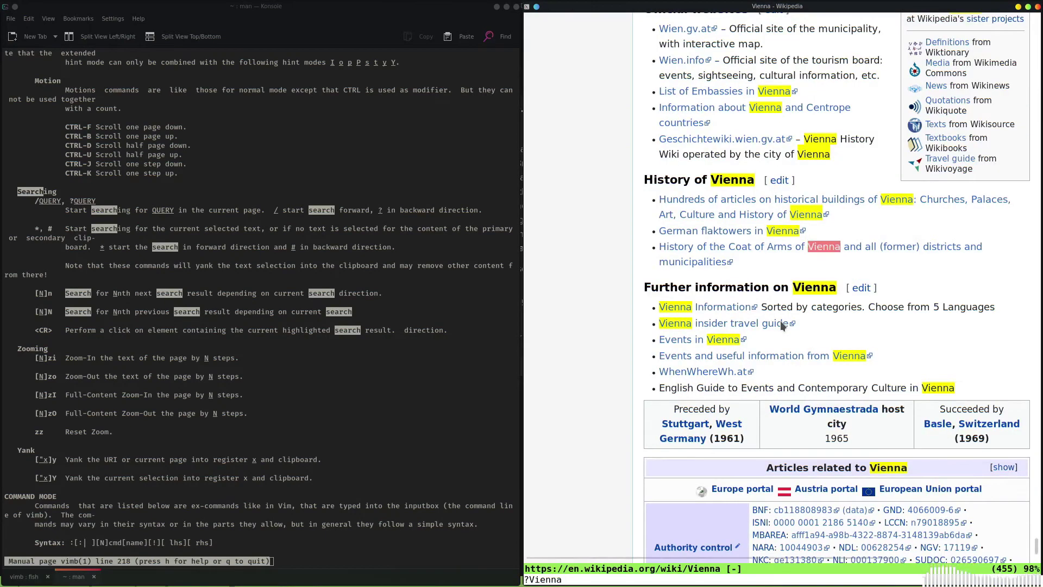
- Search the Vienna article forward for "Vienna" and move back and forth between the next and previous matches
type("n/Vienna")
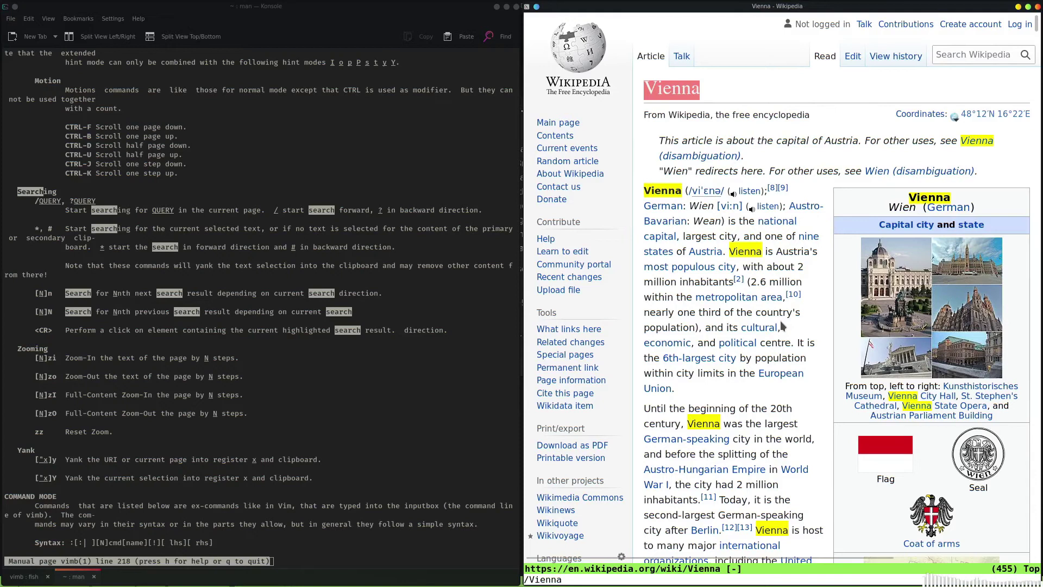
key("Return")
key("n")
key("n")
key("N")
key("N")
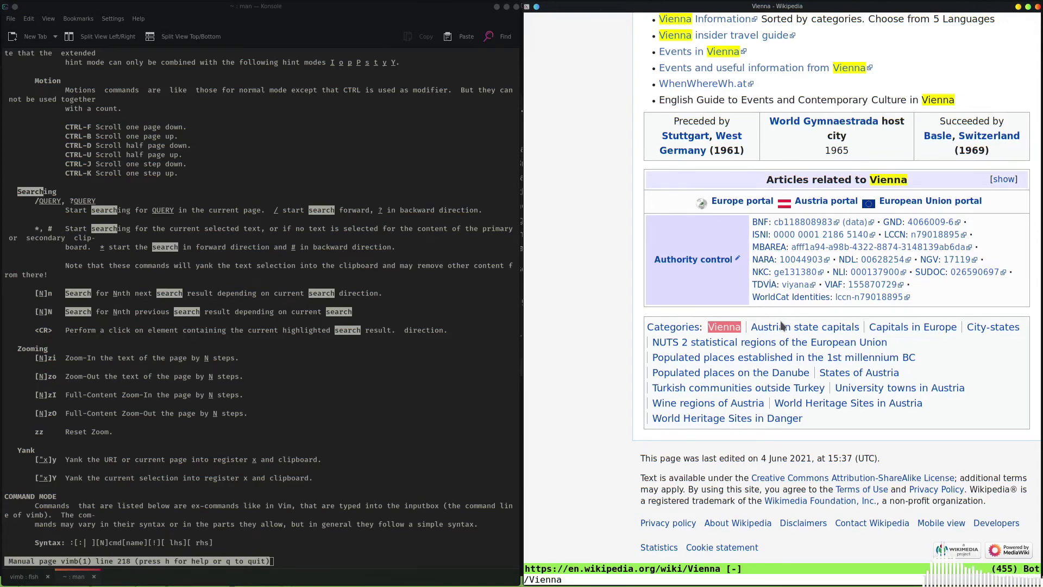
key("n")
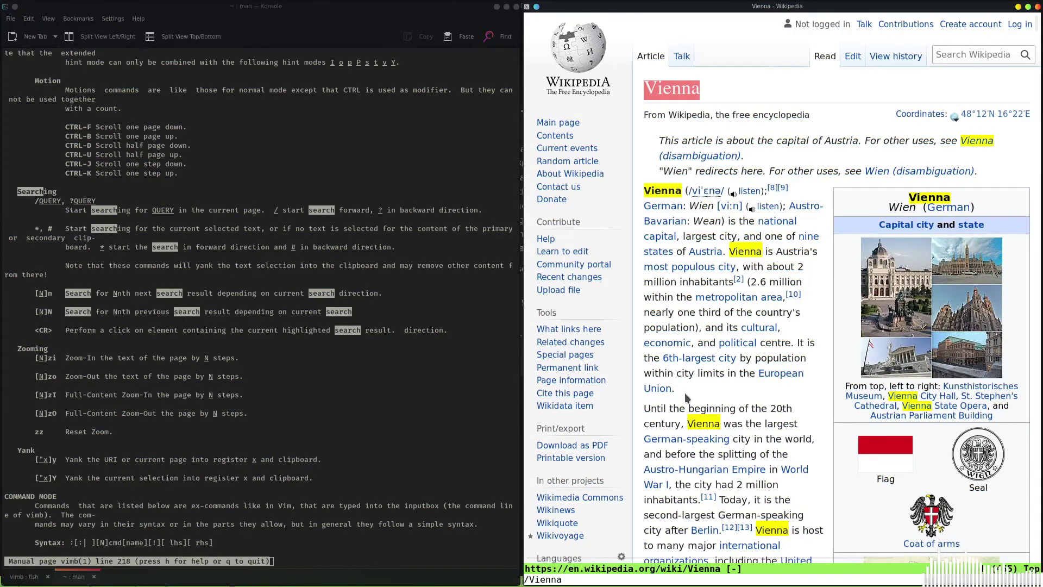
- Zoom in on the Vienna article and reset the page zoom
key("z")
key("shift+i")
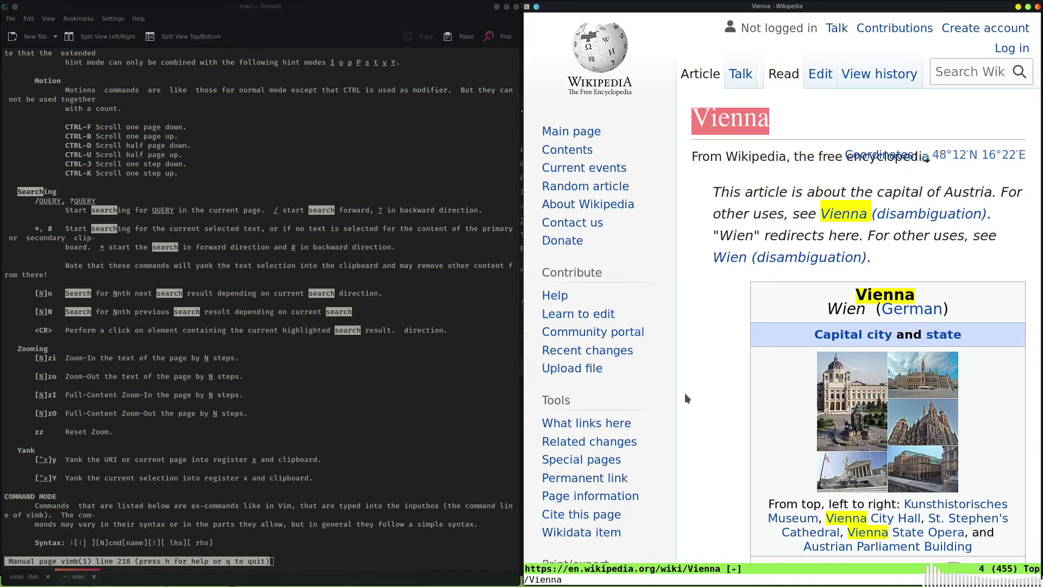
key("z")
key("z")
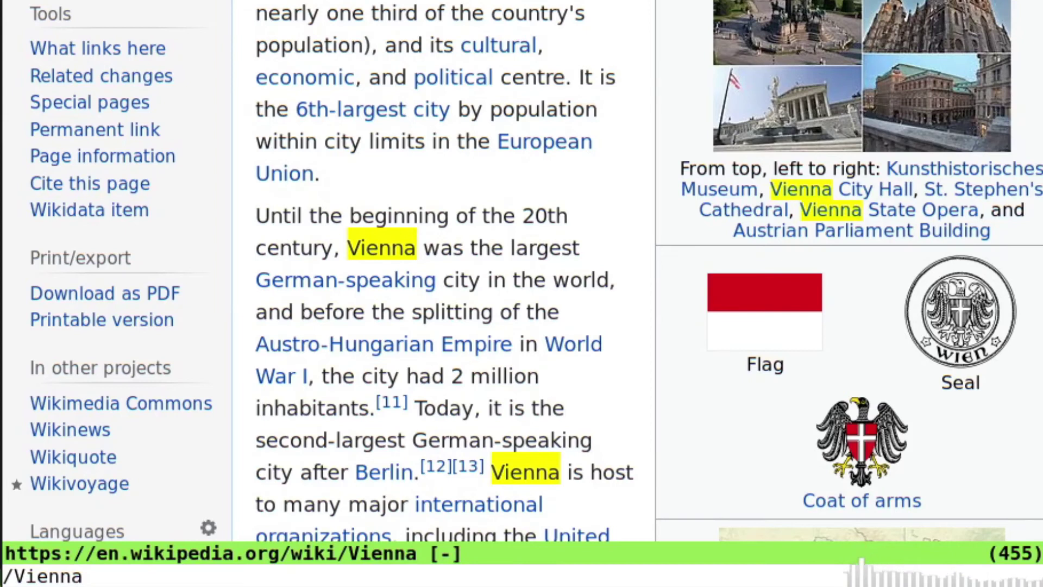
- Open the web inspector for the Vienna article
key("g")
key("shift+f")
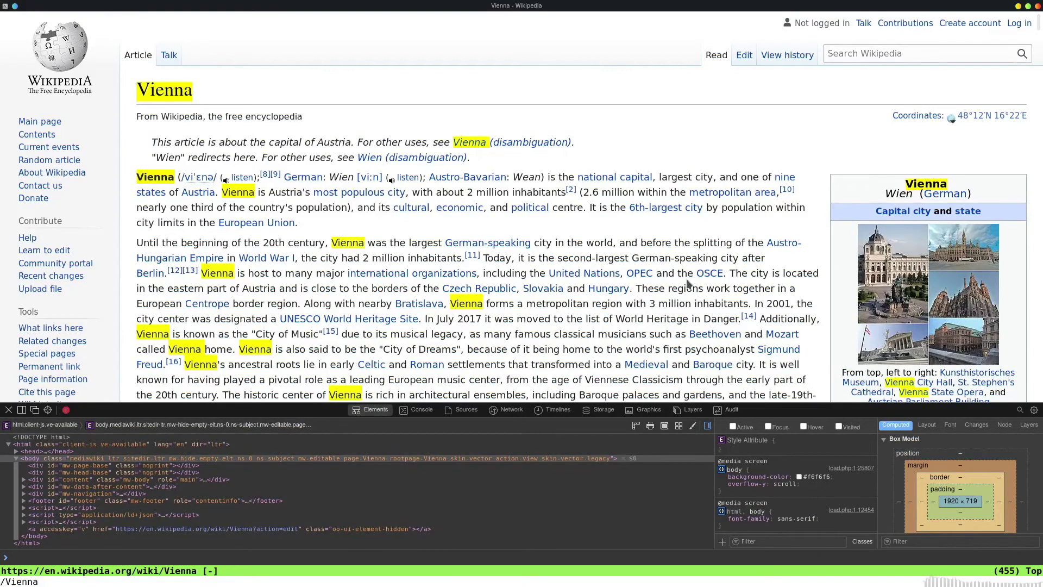
- Quit the vimb manual page and switch the layout of the tiled windows
key("colon")
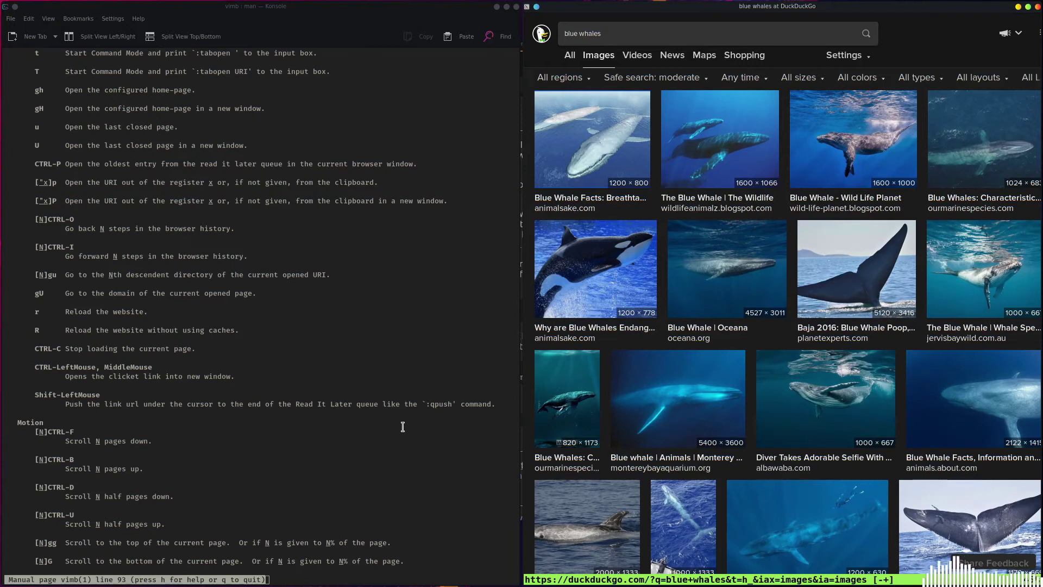
key("q")
key("super+space")
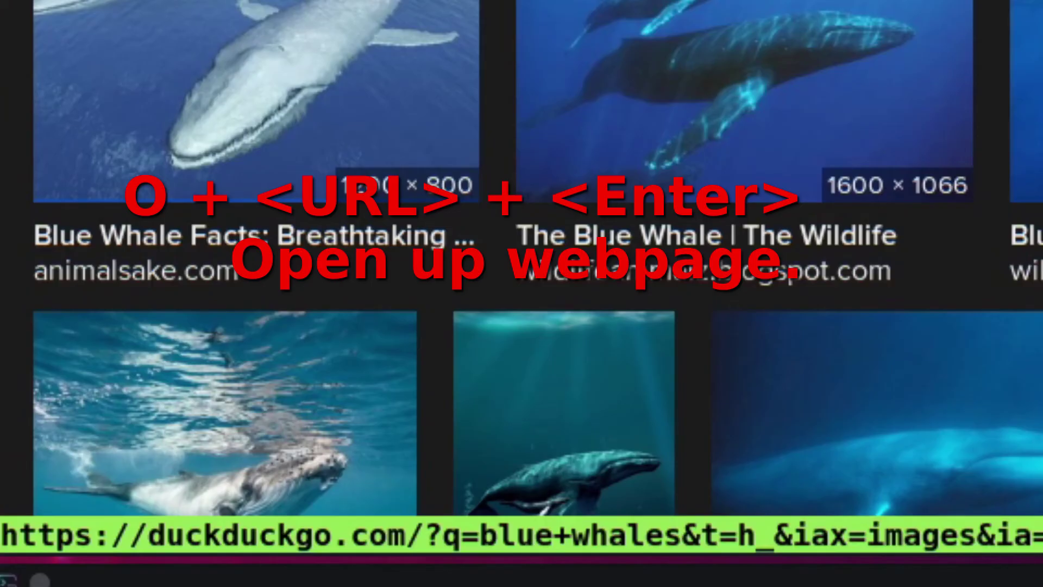
- Open duckduckgo.com in the current vimb window with the open command
key("o")
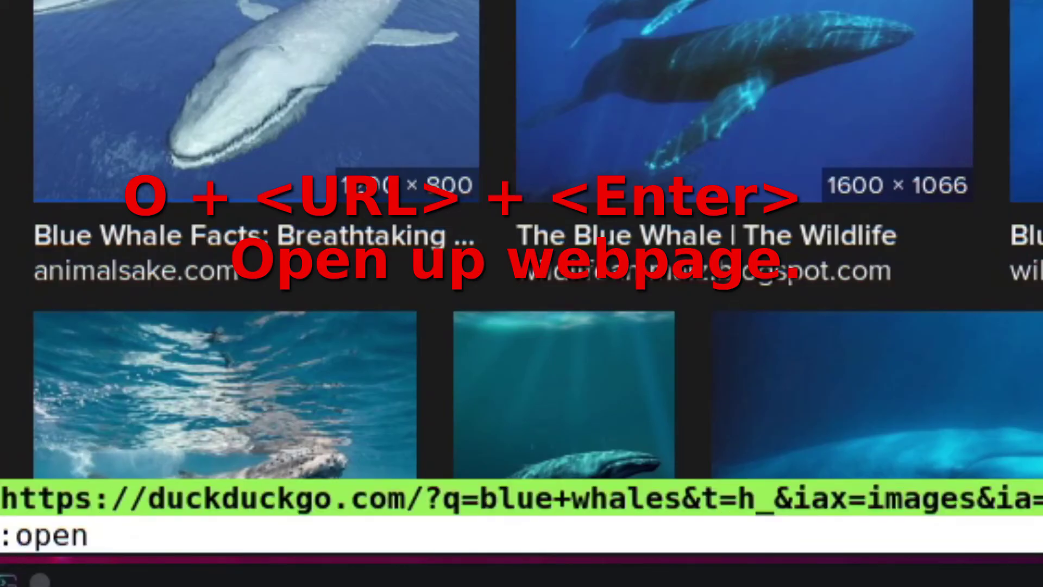
type("duc")
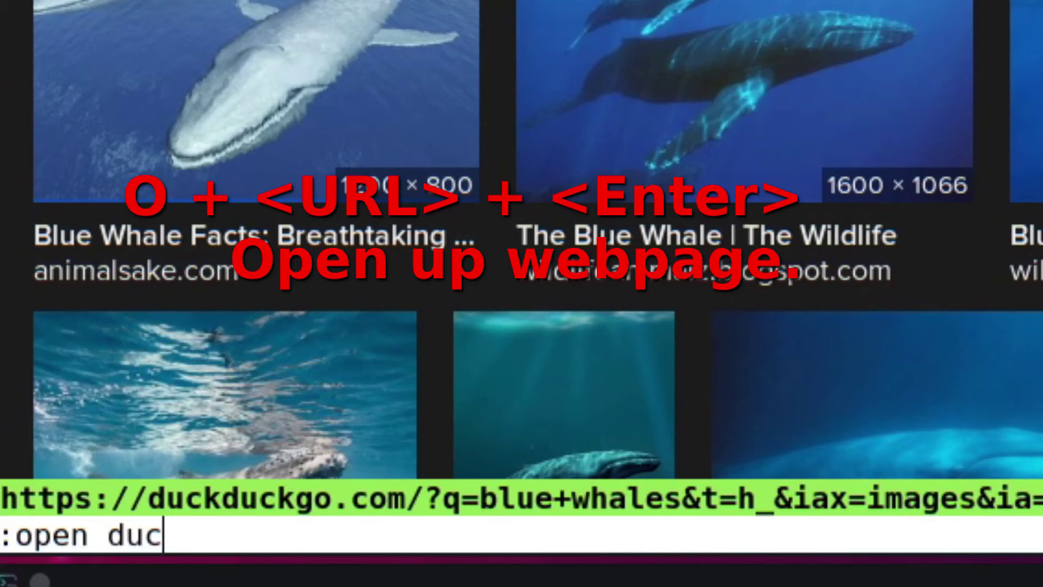
type("kduckgo.co")
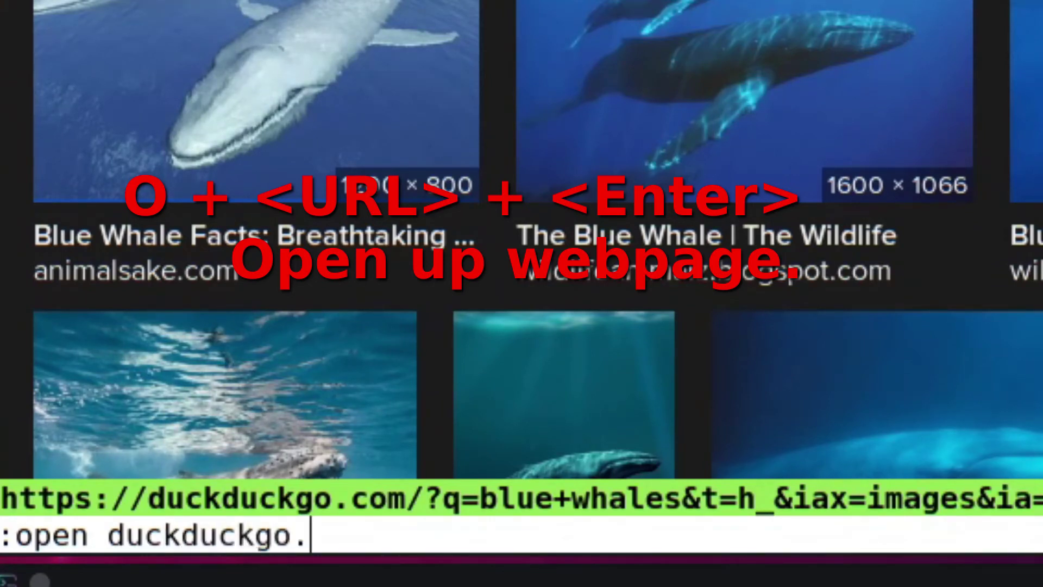
type("m")
key("Return")
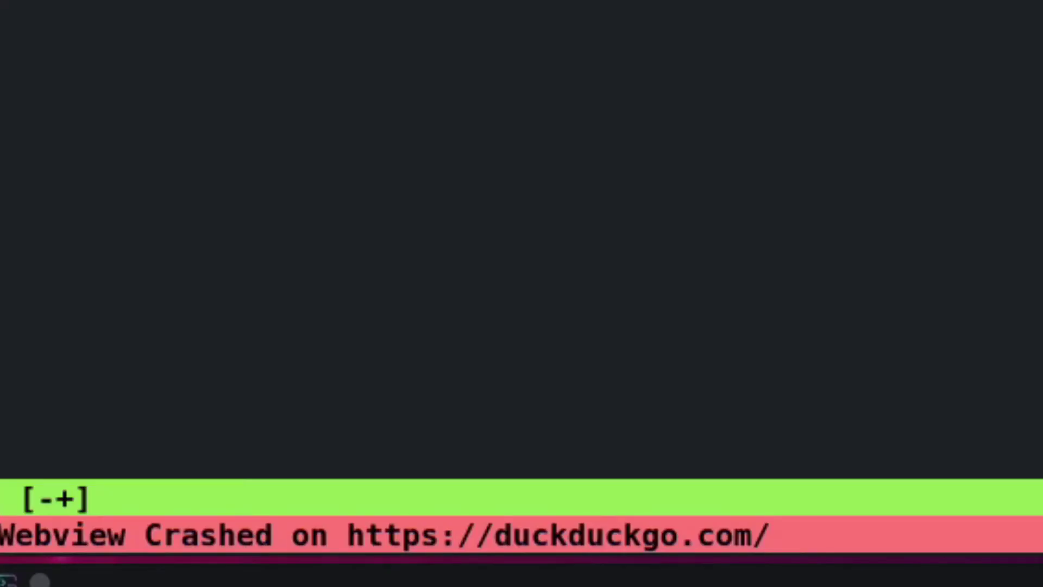
- Go back through the browsing history to the earlier DuckDuckGo results for "github wyebeadblock"
key("ctrl+o")
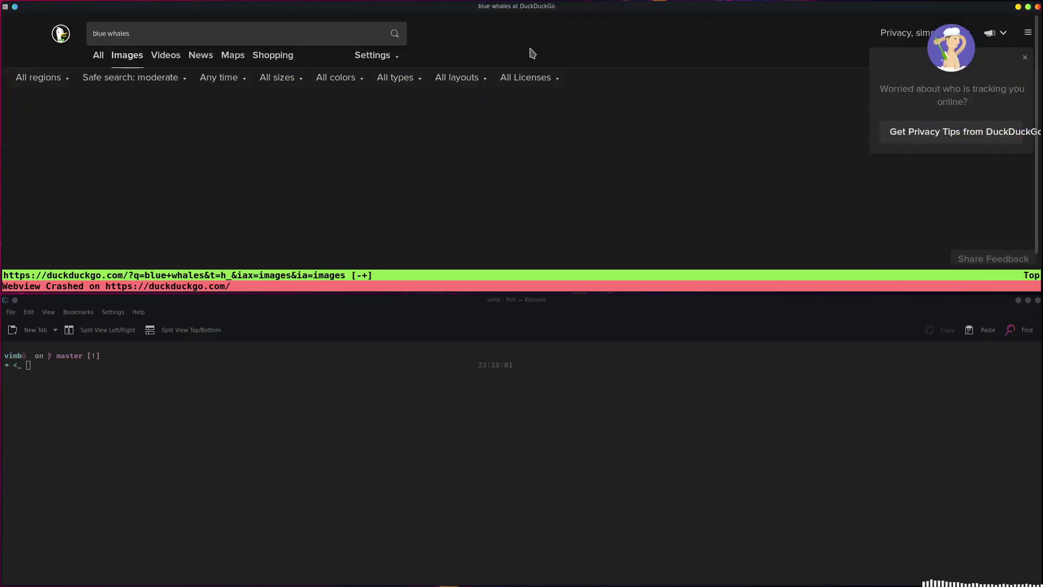
key("g")
key("i")
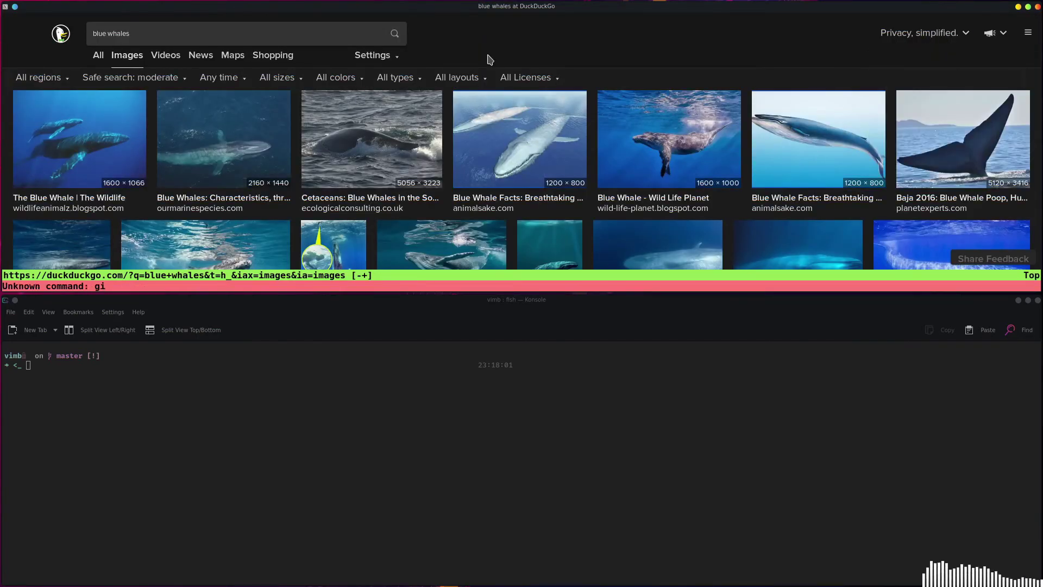
key("ctrl+o")
type(";o")
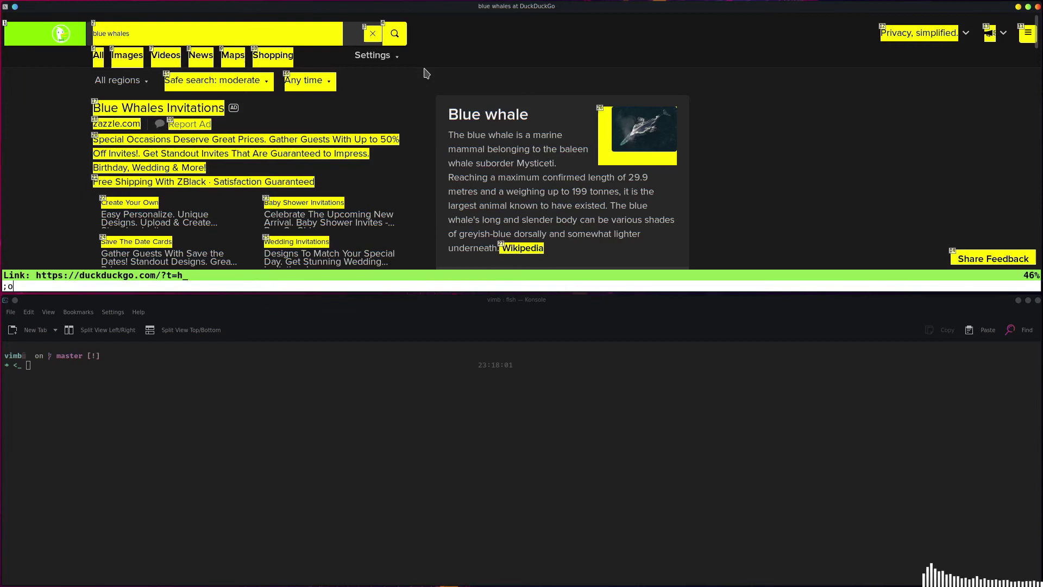
key("ctrl+o")
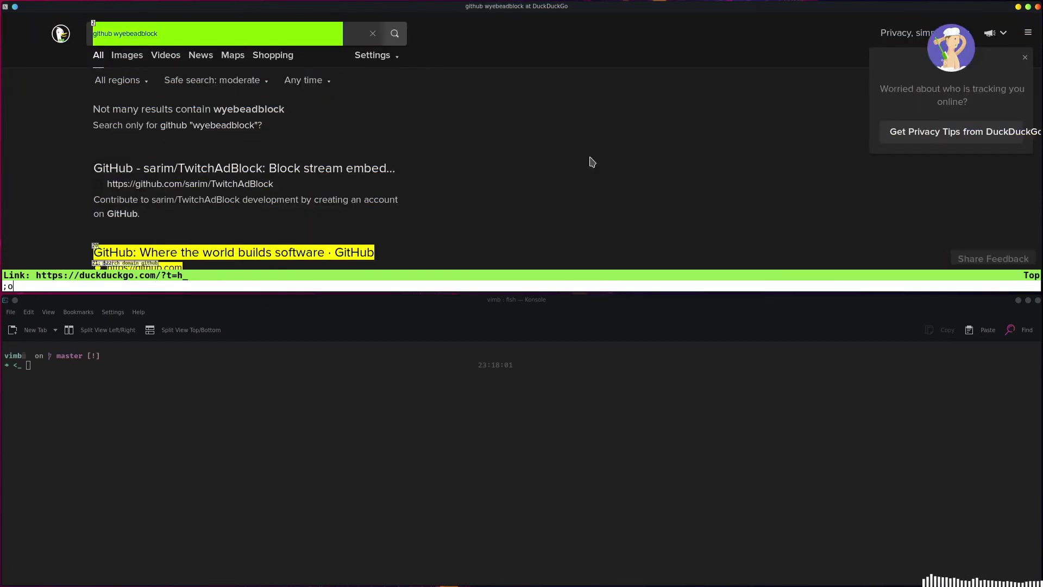
- Focus the DuckDuckGo search field through its link hint and search for "github wyebadblock"
type("2")
type("github w")
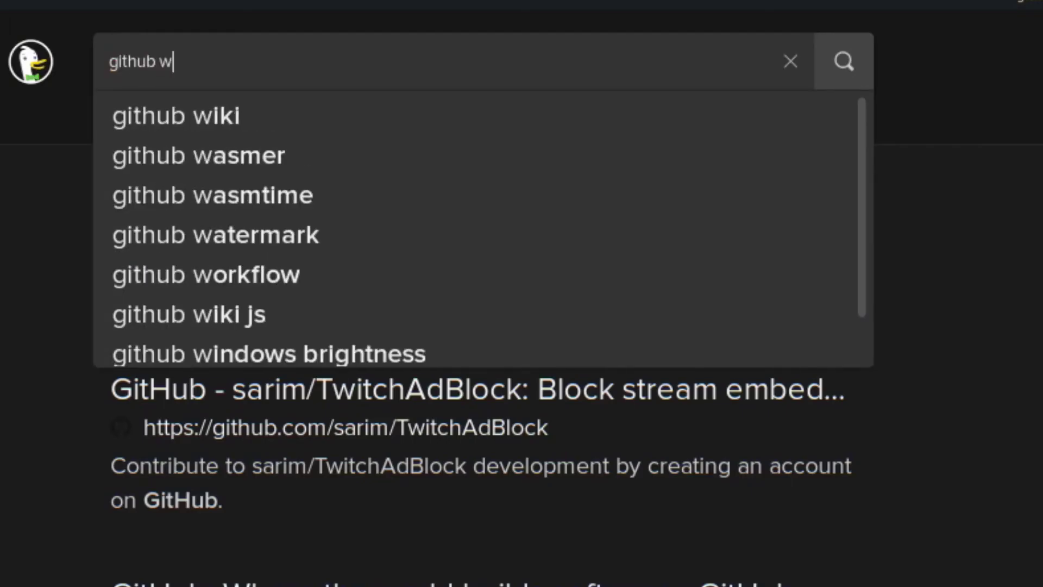
type("yebadblock")
key("Return")
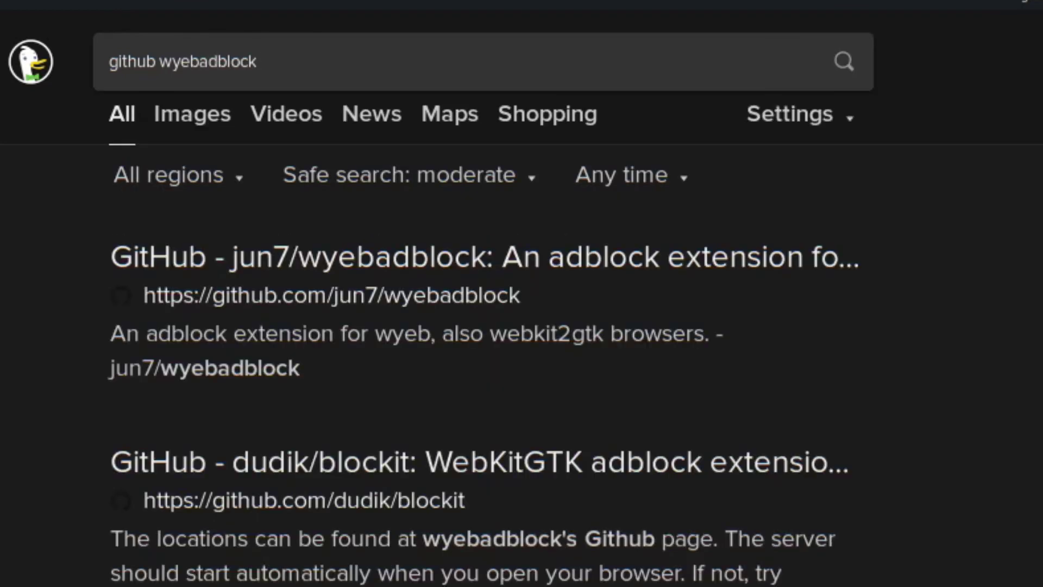
- Open the jun7/wyebadblock GitHub result through its link hint and look through the repository's file list
key("f")
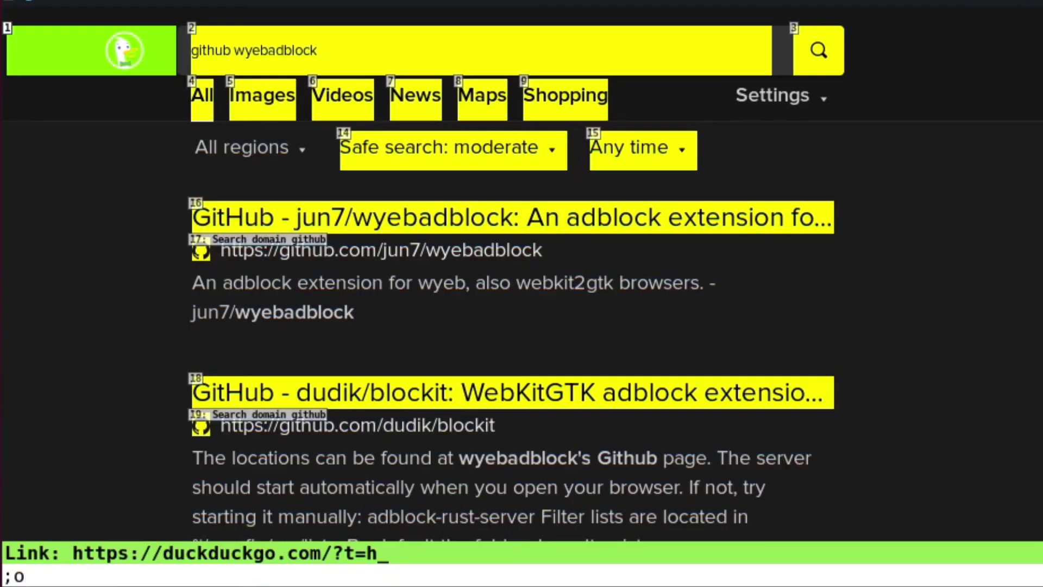
key("j")
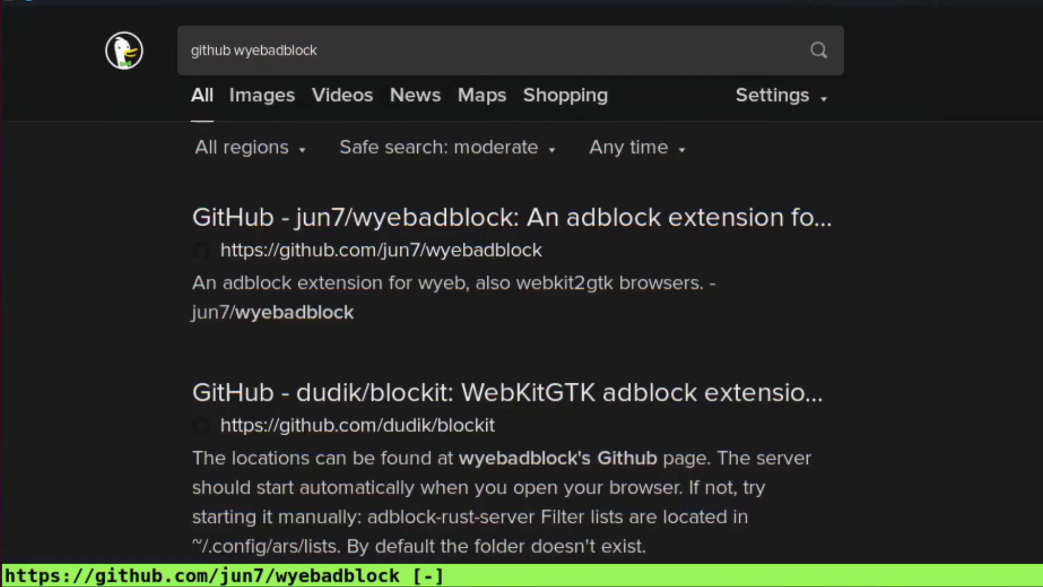
key("j")
key("j")
key("j")
key("j")
key("j")
key("j")
key("j")
key("j")
key("j")
key("j")
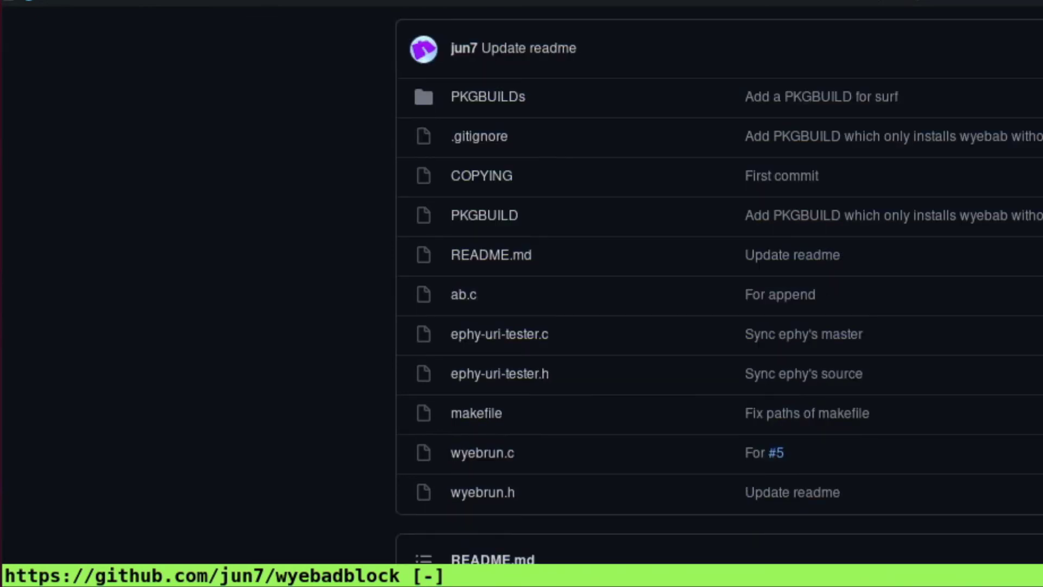
- Copy the wyebadblock repository's HTTPS clone URL and move the terminal up to the parent directory /usr/src
key("super+Return")
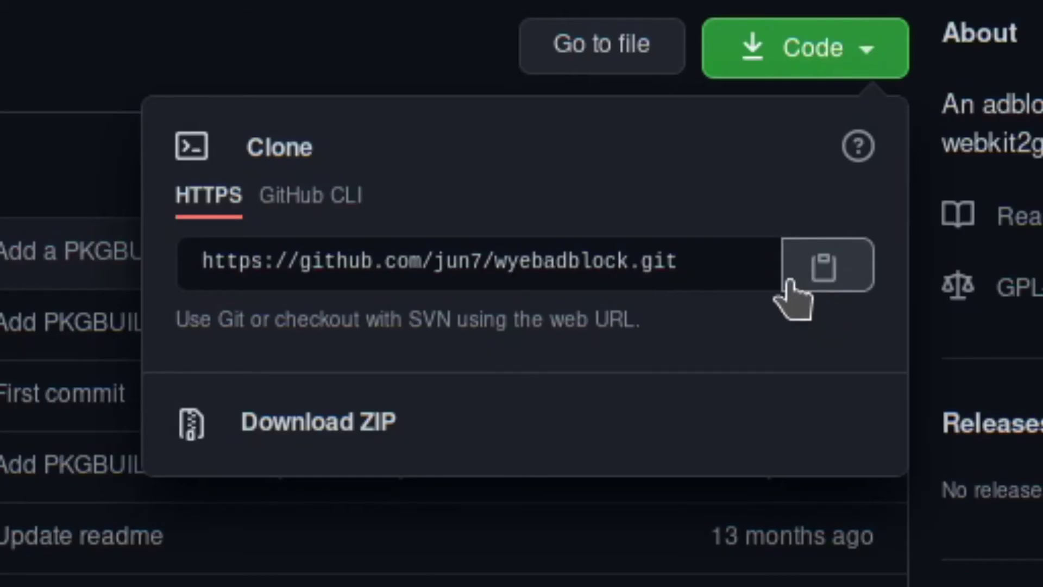
left_click(792, 297)
left_click(407, 217)
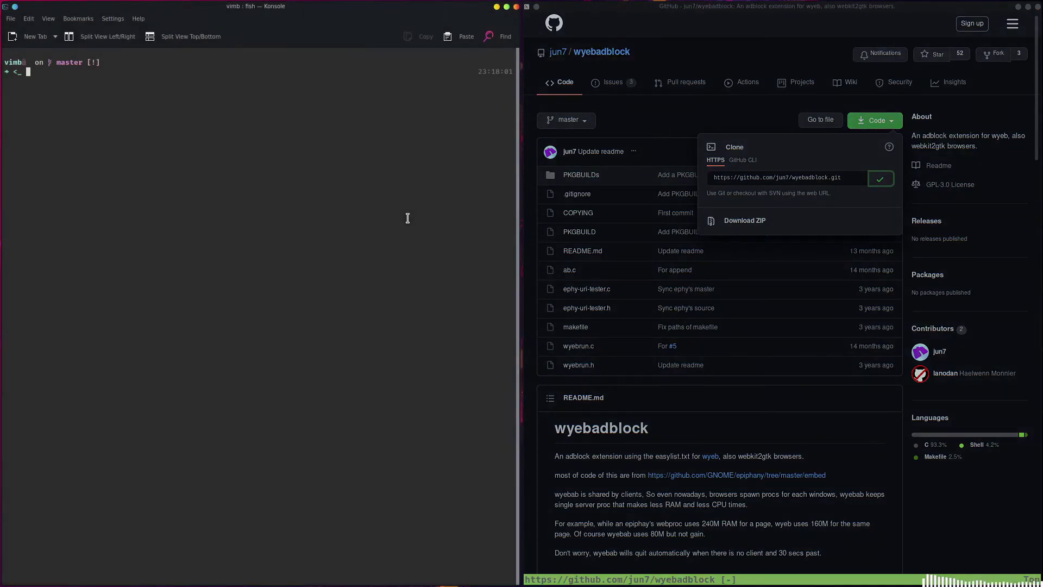
type("cd")
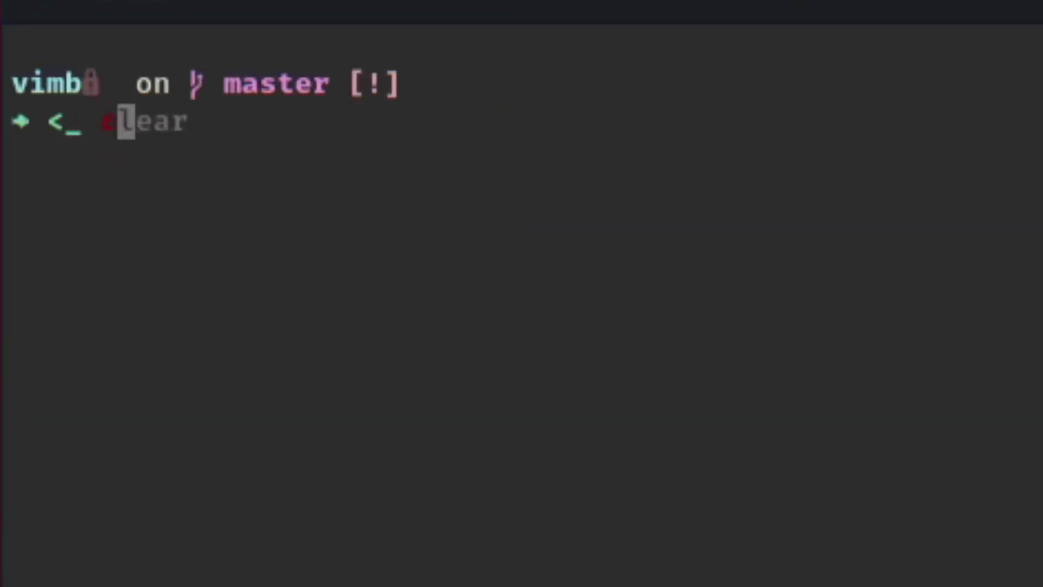
type(" ../")
key("Return")
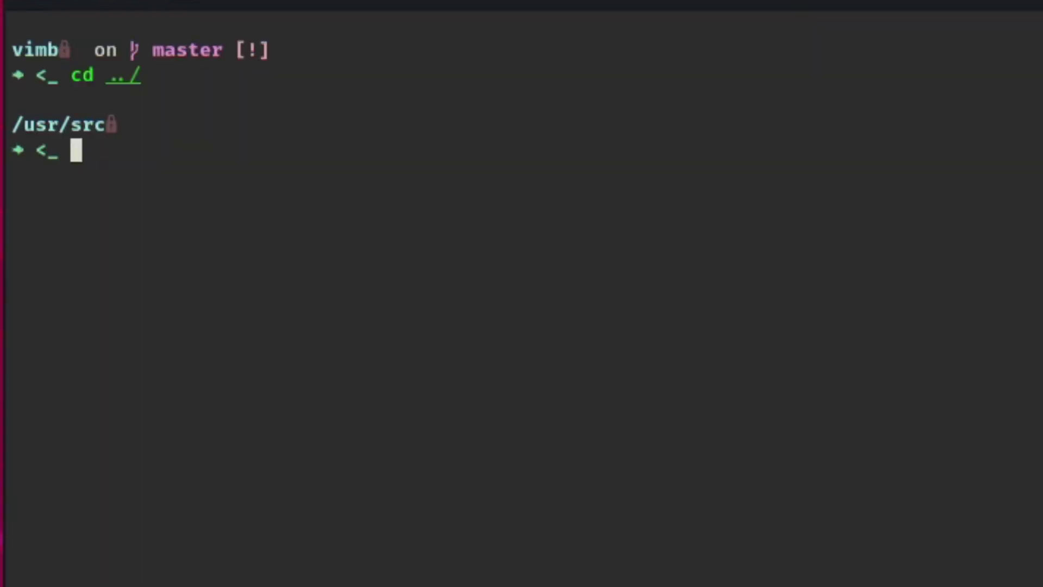
type("sudo")
key("ctrl+shift+v")
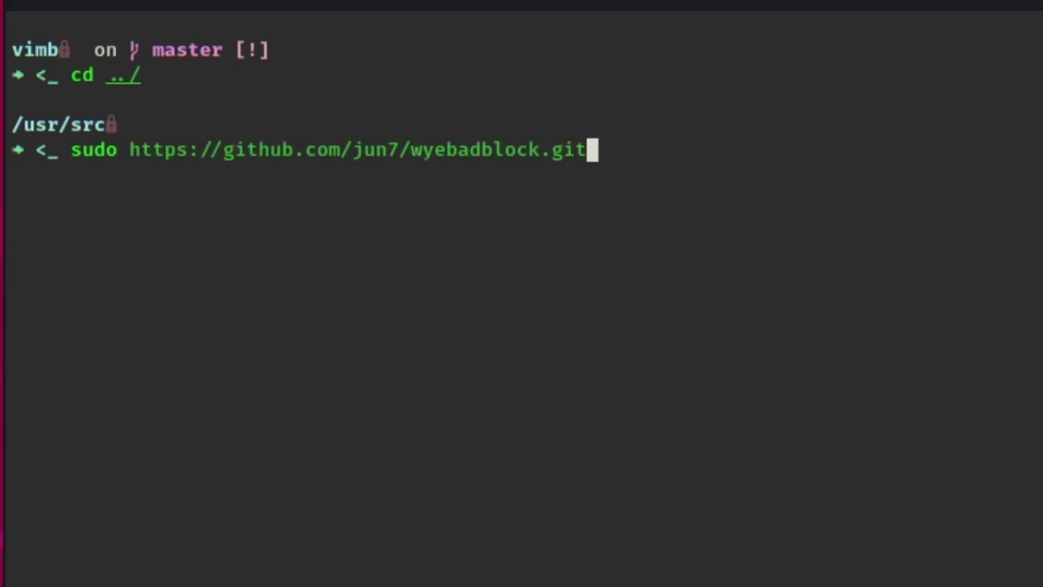
key("Return")
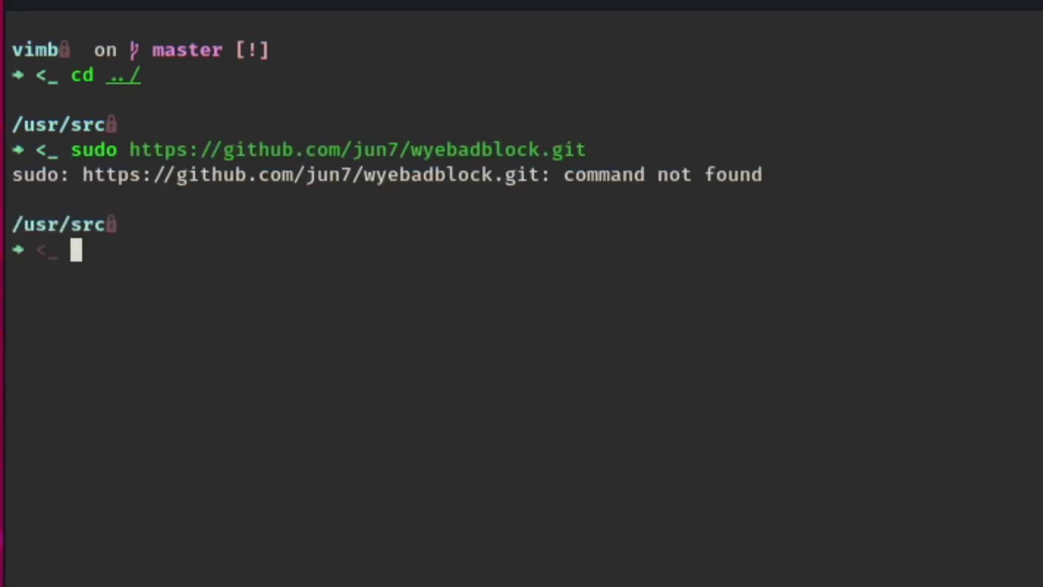
key("Up")
key("ctrl+Left")
key("ctrl+Left")
key("ctrl+Left")
key("ctrl+Left")
key("ctrl+Left")
key("ctrl+Left")
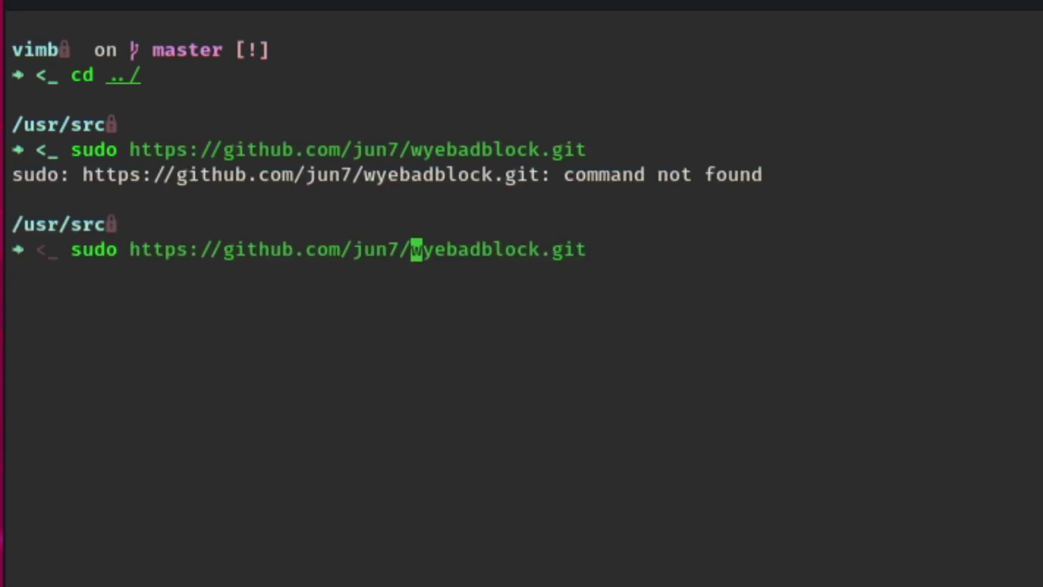
type("git clone")
key("Return")
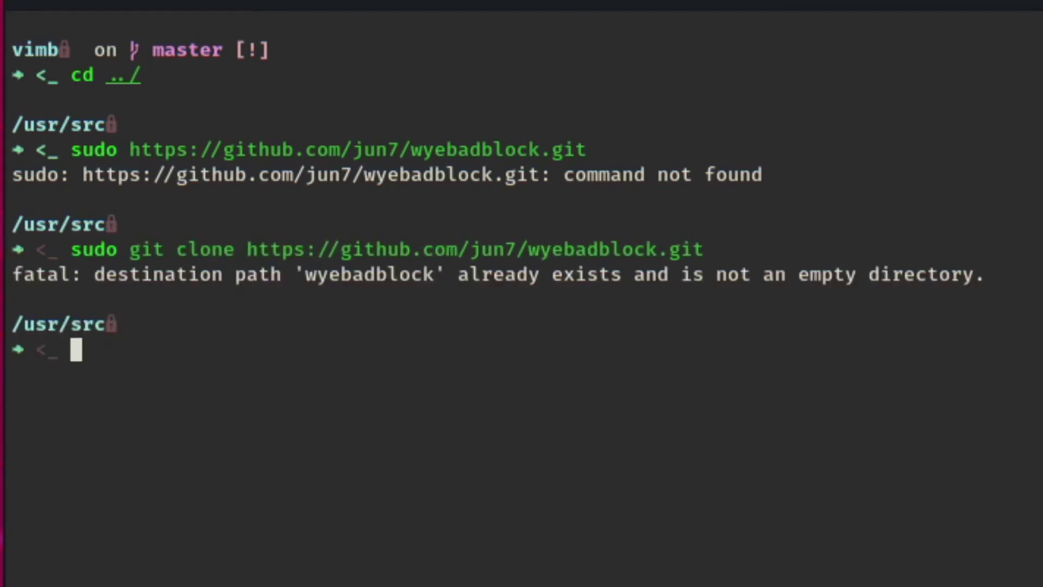
- Change into the wyebadblock directory in the terminal
type("cd ")
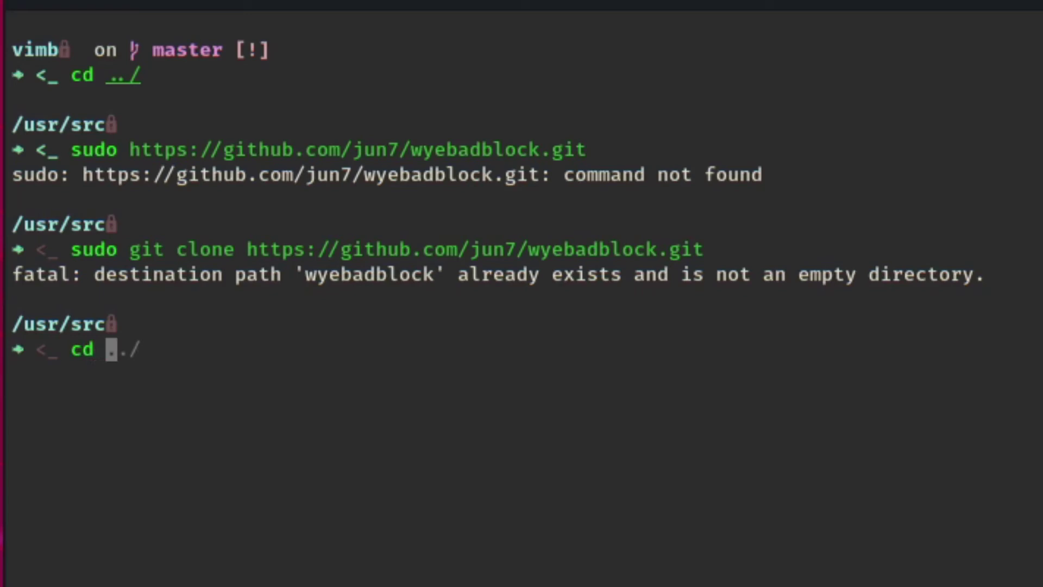
type("wye")
key("Right")
key("Return")
- List the wyebadblock files with their sizes and open ab.c in vim
type("ls -s")
key("Return")
type("vim ab.c")
key("Return")
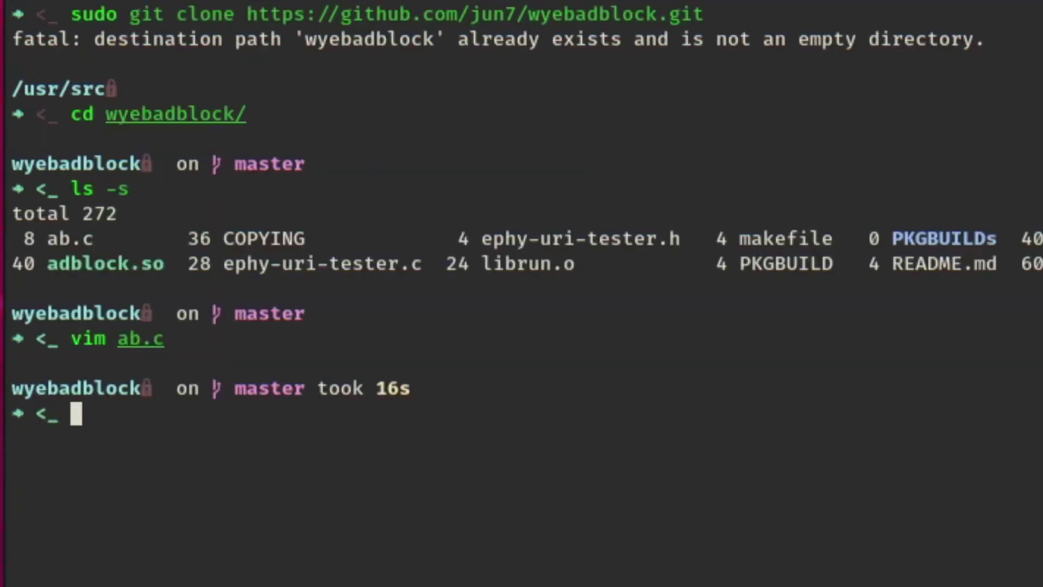
- Build and install wyebadblock with "sudo make && sudo make install"
type("sudo make ")
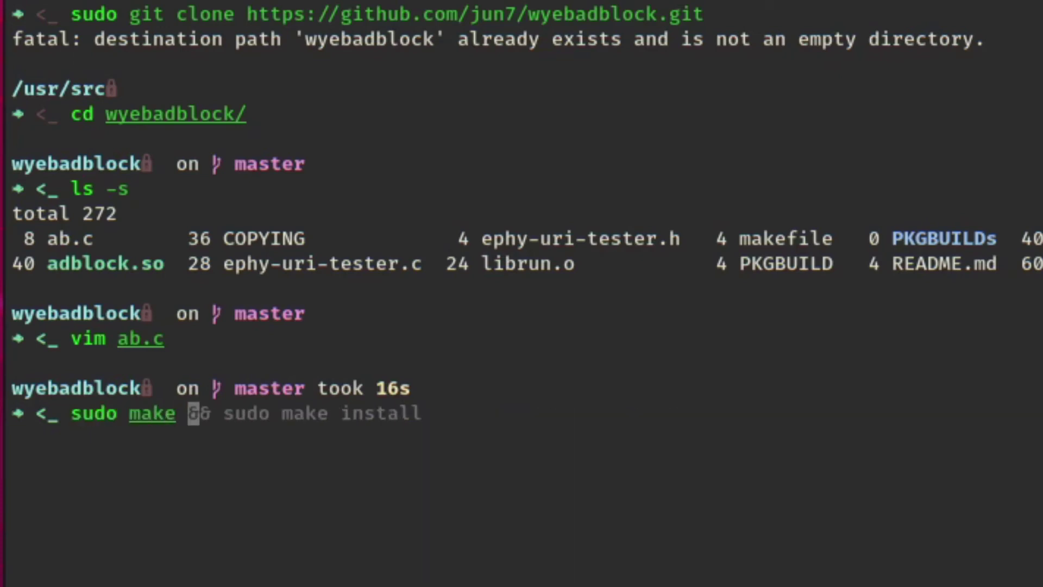
type("&& sud")
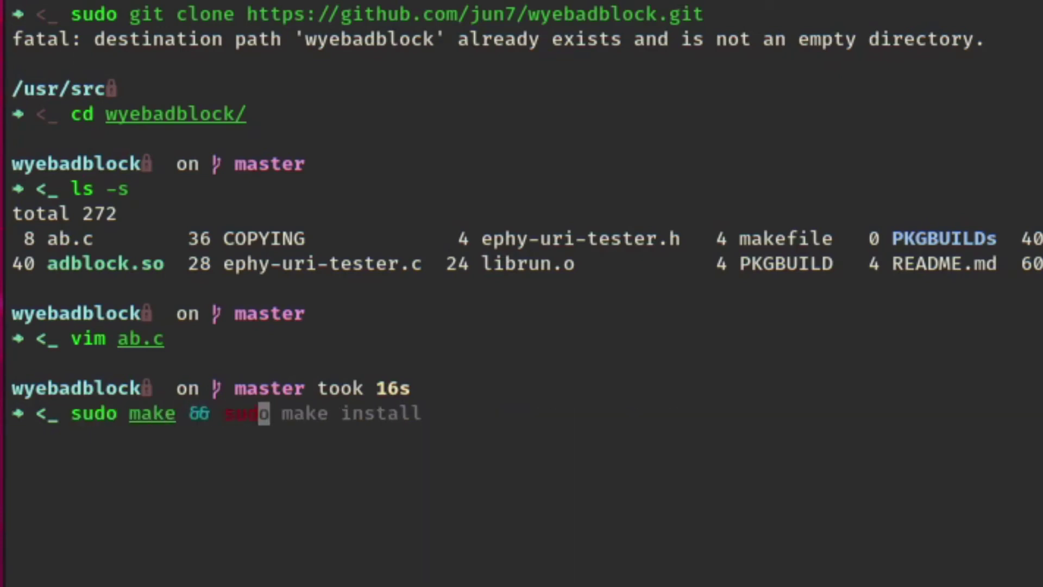
type("o make install")
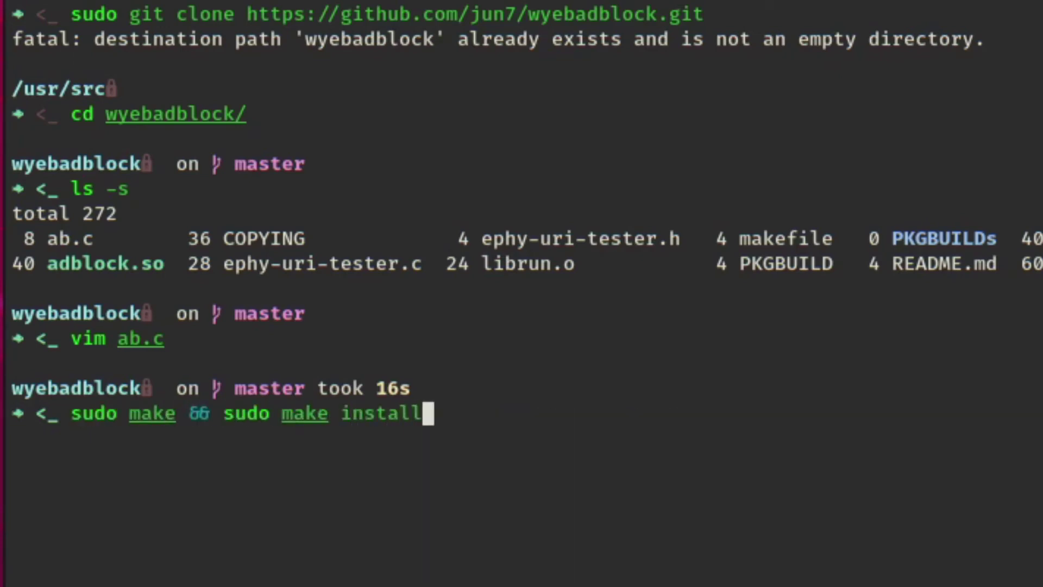
key("Return")
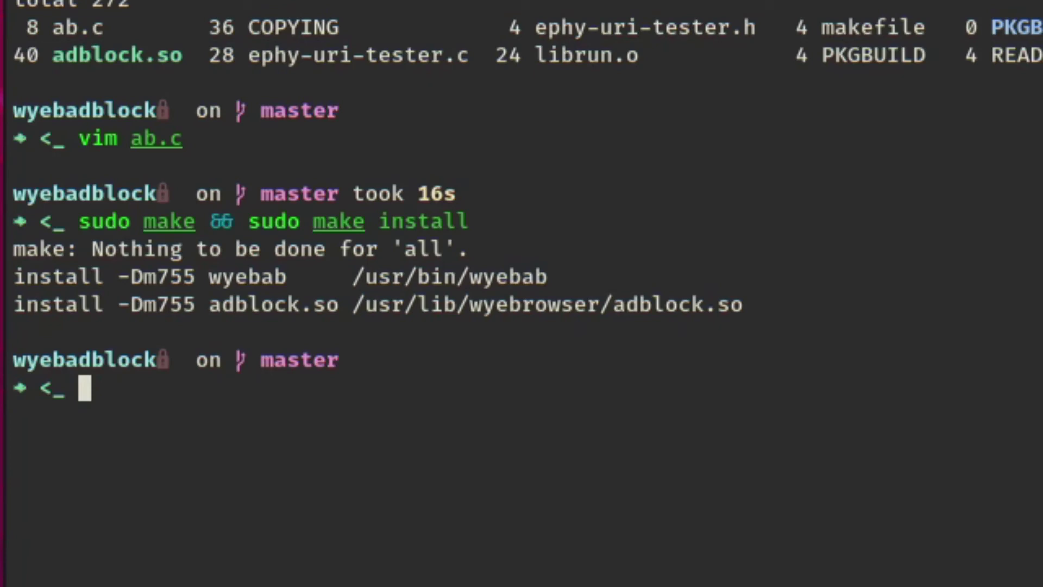
- Return to the vimb source directory under /usr/src and clear the terminal
type("cd ../")
key("Return")
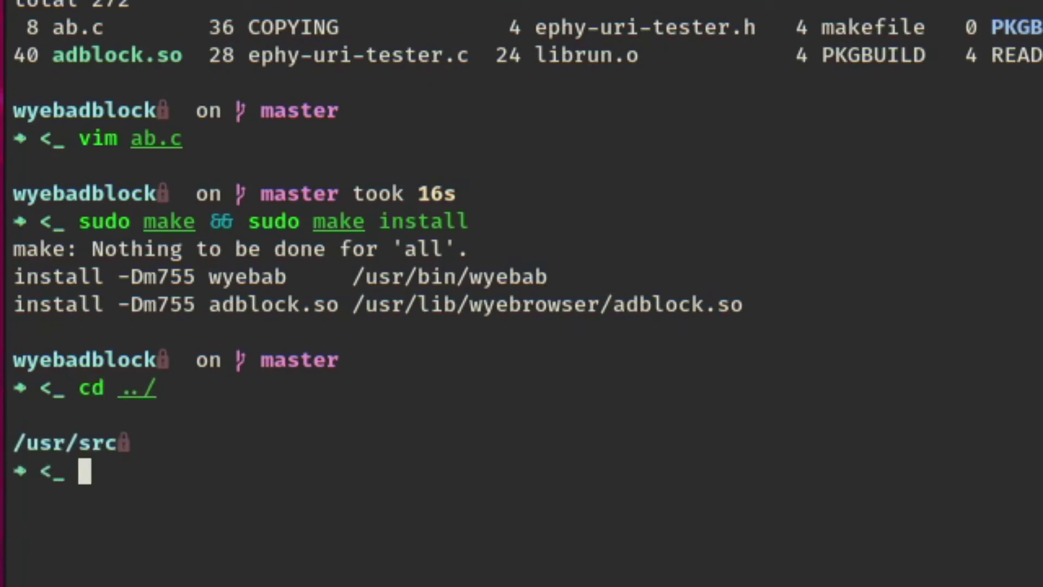
type("sudo")
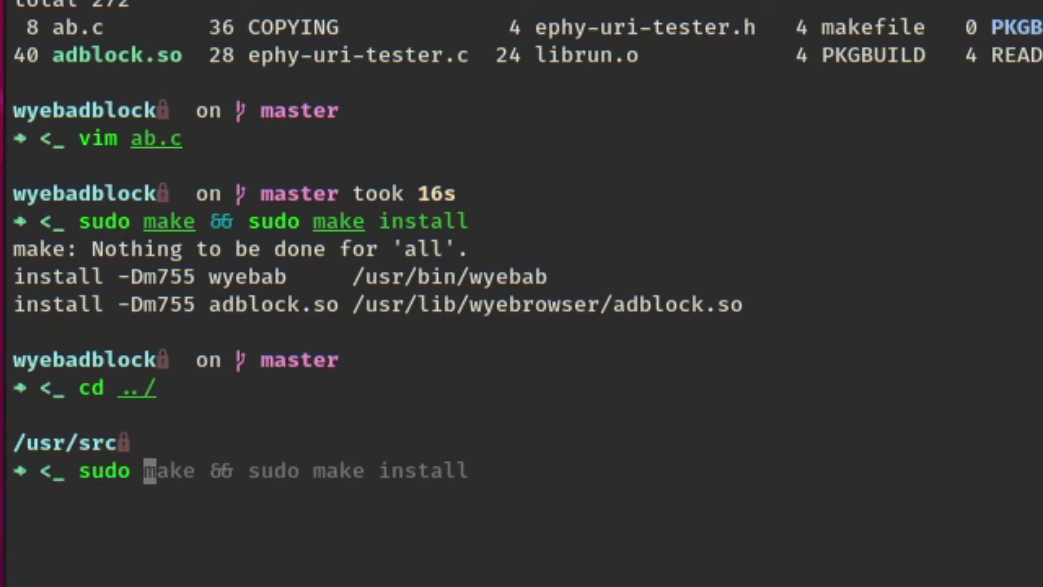
key("BackSpace")
key("BackSpace")
key("BackSpace")
key("BackSpace")
key("BackSpace")
type("cd vi")
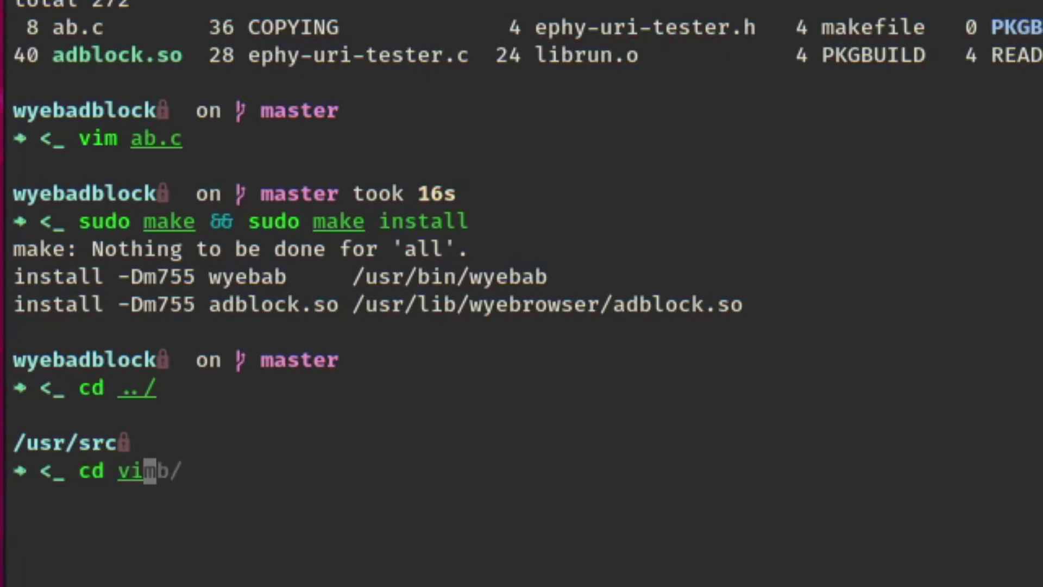
type("mb")
key("Return")
key("ctrl+l")
- Open vimb's config.mk in vim
type("vim ")
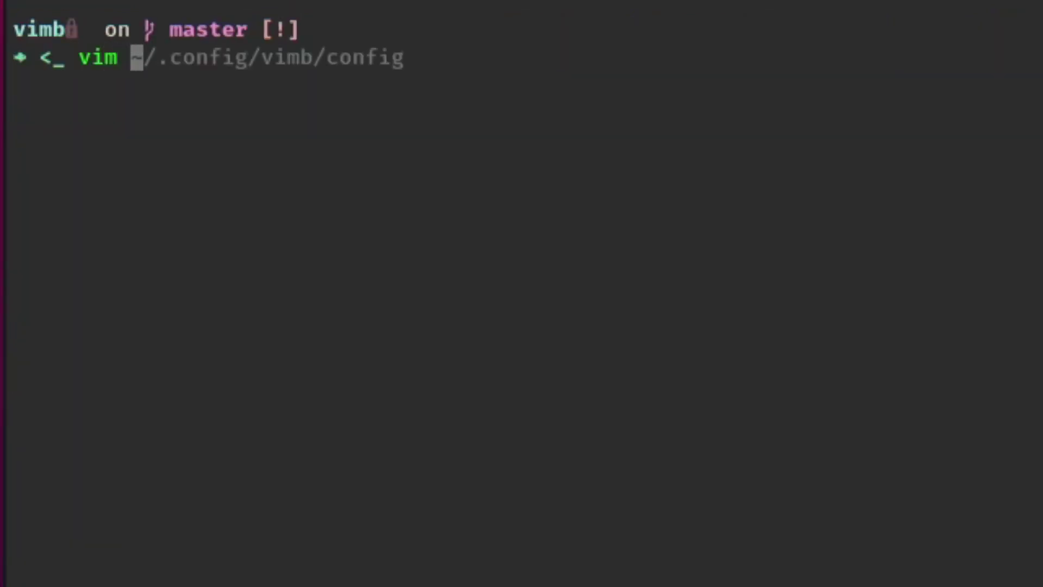
type("conf")
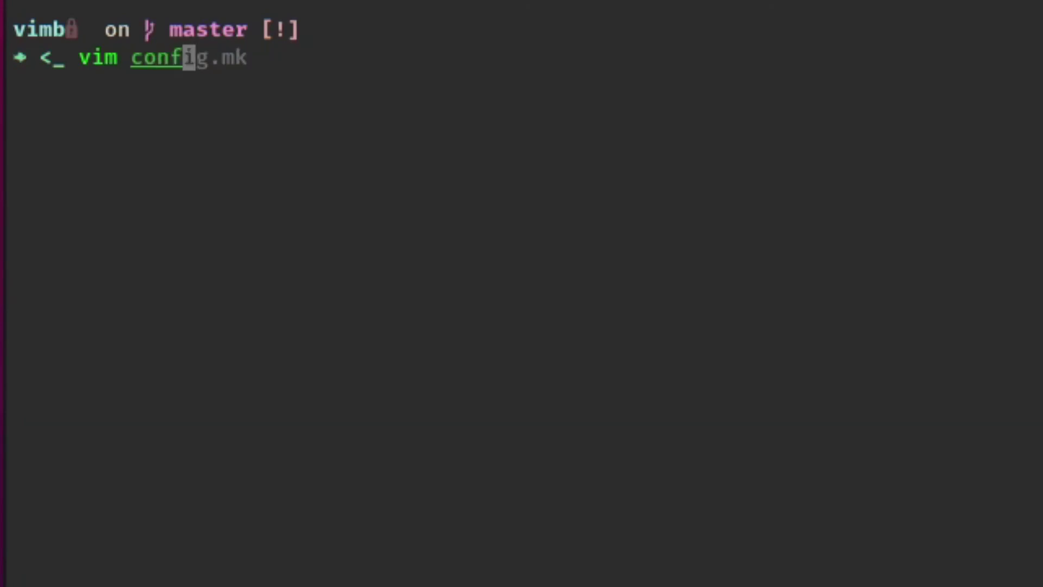
key("Tab")
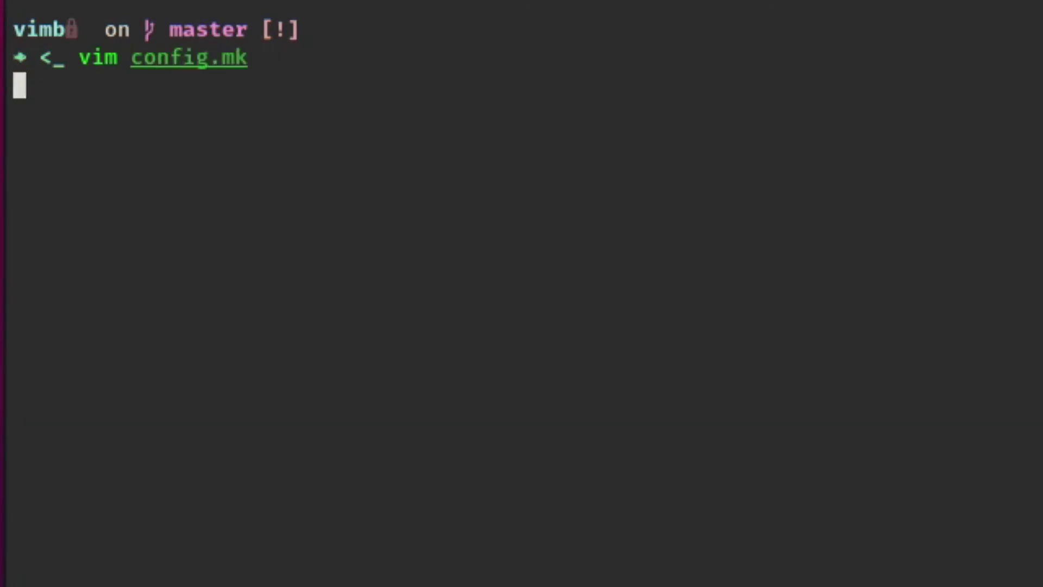
- Open config.mk and examine the EXTENSIONDIR definition and its RUNPREFIX reference
key("Return")
key("j")
key("j")
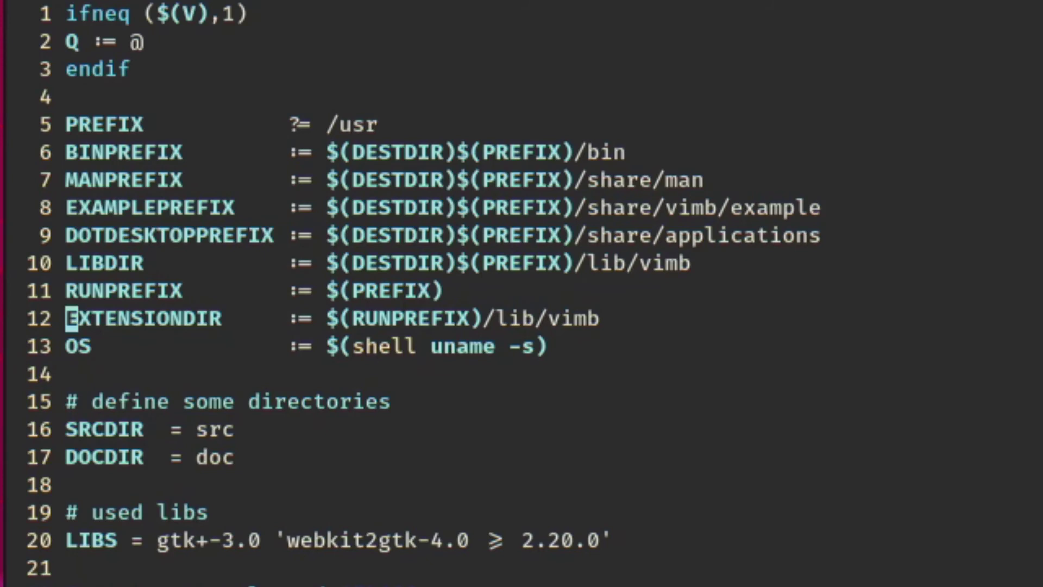
key("$")
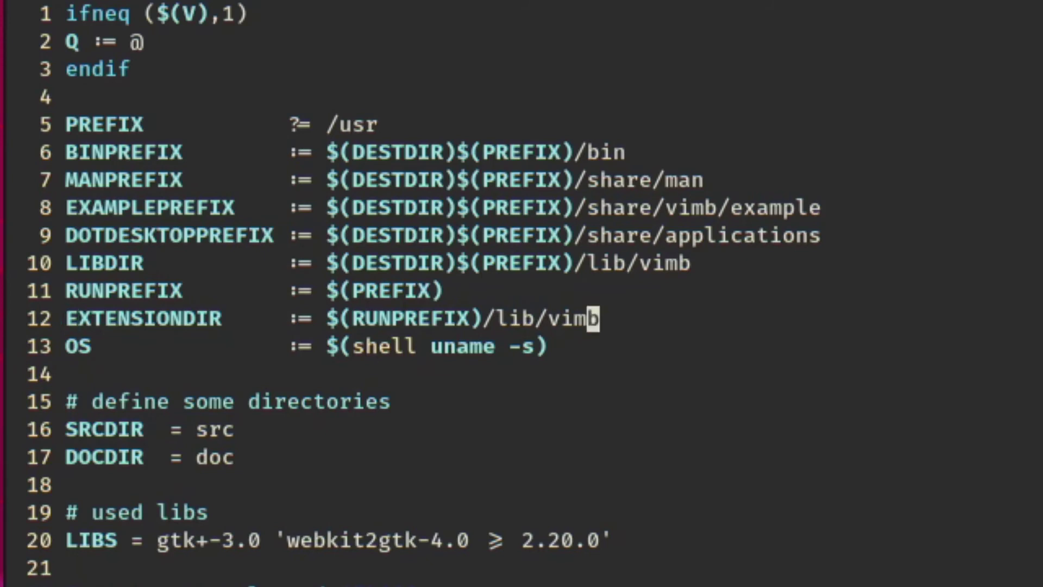
key("h")
key("b")
key("F(")
key("fP")
key("h")
key("h")
key("e")
key("l")
key("l")
key("l")
key("l")
key("l")
key("l")
key("$")
- Compare the other prefix and directory definitions in config.mk with EXTENSIONDIR, and quit vim
key("k")
key("k")
key("k")
key("k")
key("k")
key("k")
key("k")
key("k")
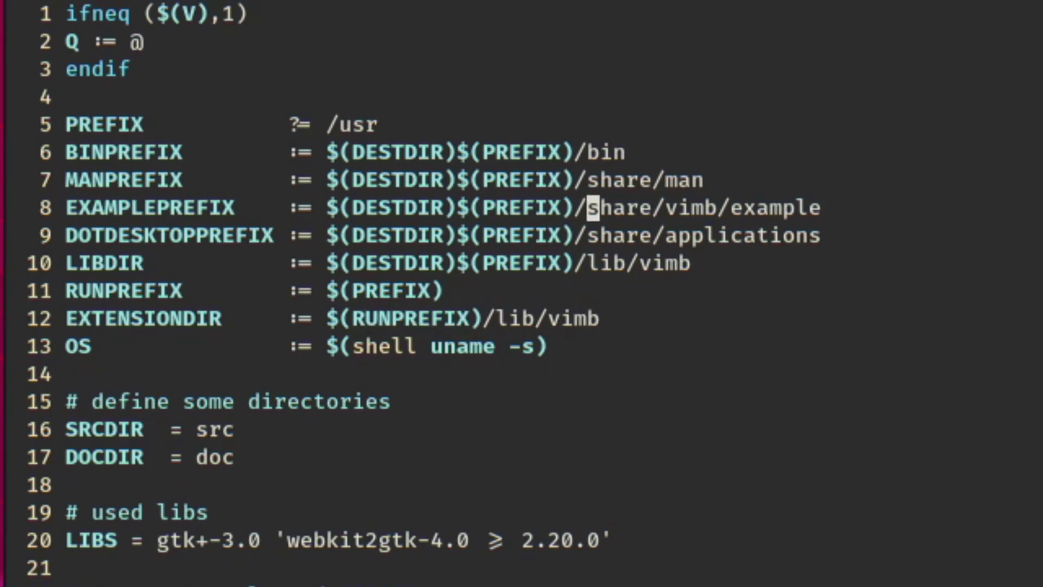
key("j")
key("j")
key("j")
key("j")
key("j")
key("j")
key("j")
key("j")
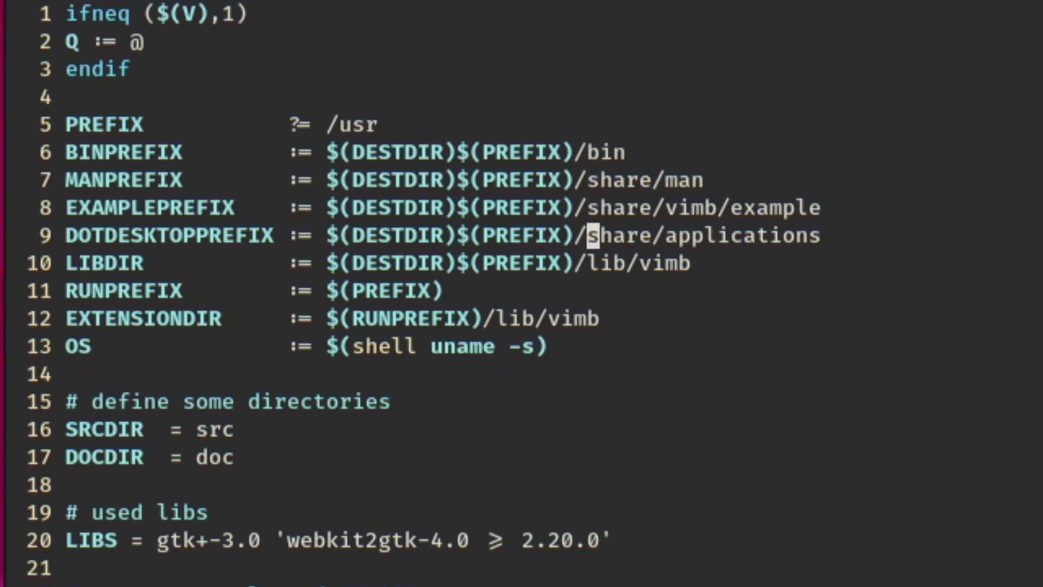
key("h")
key("h")
key("h")
key("h")
key("h")
key("h")
key("h")
key("h")
key("h")
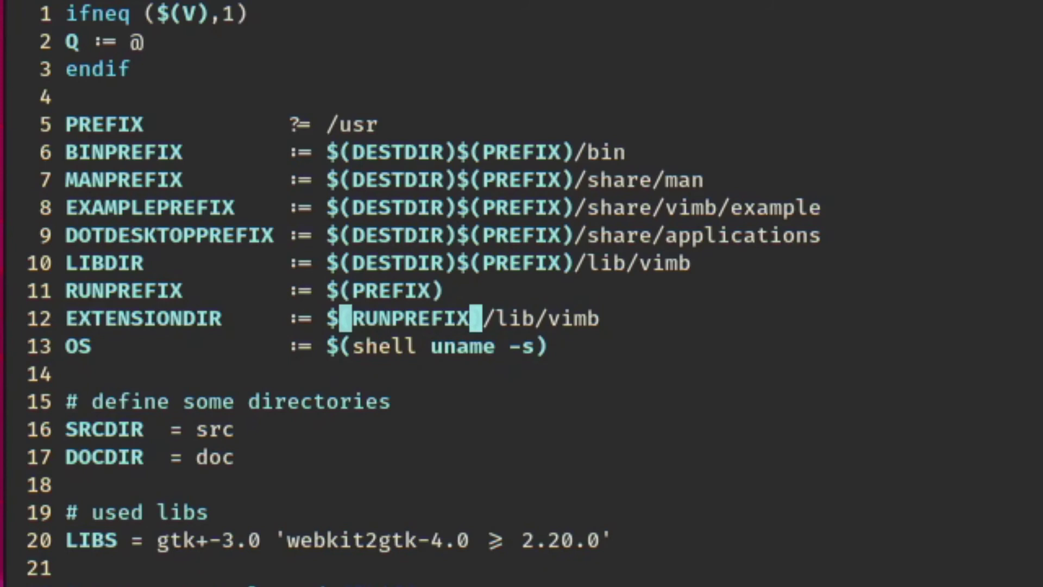
key("h")
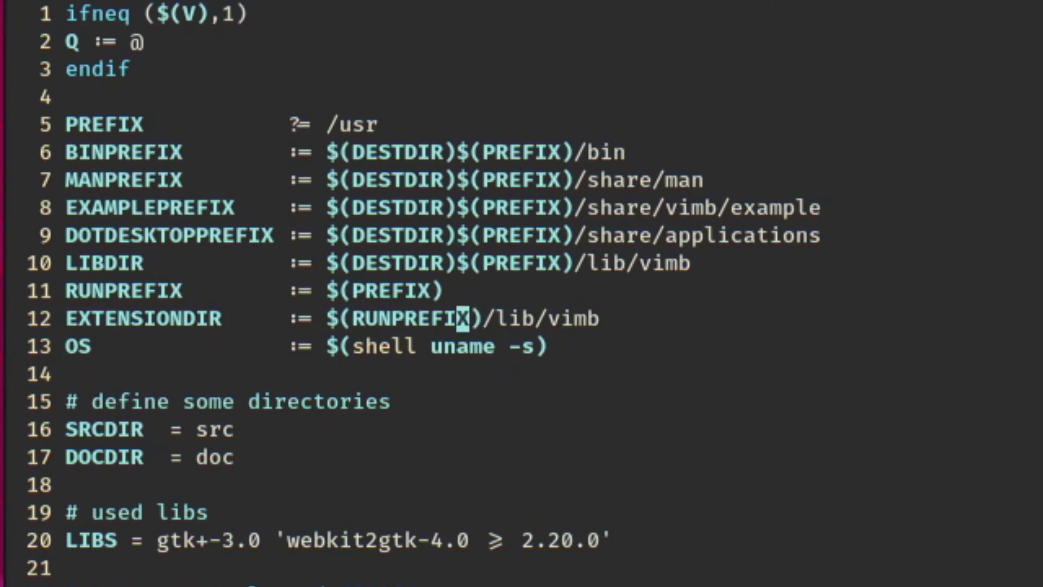
key("G")
key("colon")
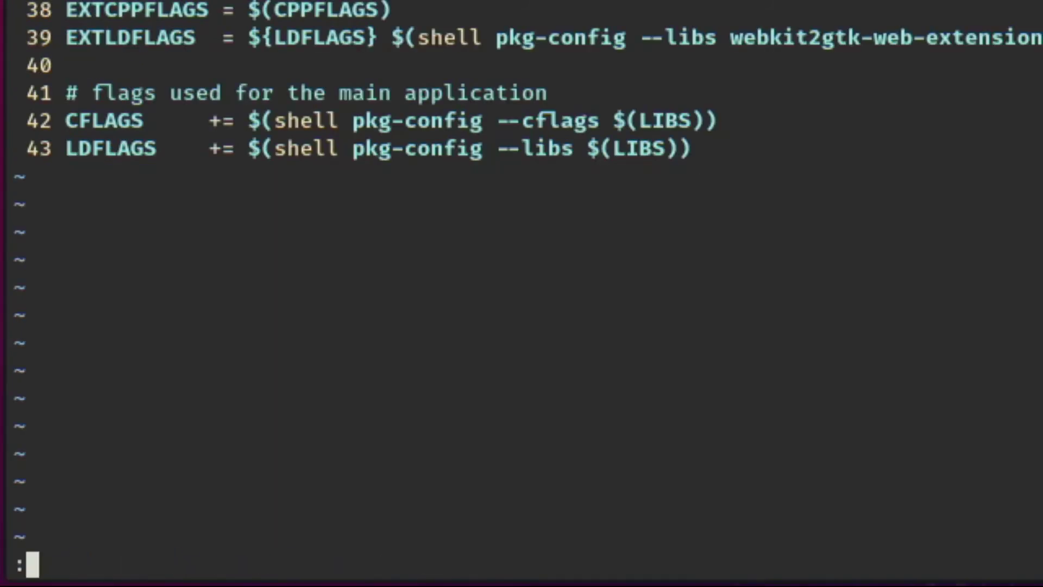
type("q")
key("Return")
- Enter "sudo ln -s /usr/lib/wyebrowser/adblock.so /usr/lib/vimb/" at the shell prompt without running it
type("s")
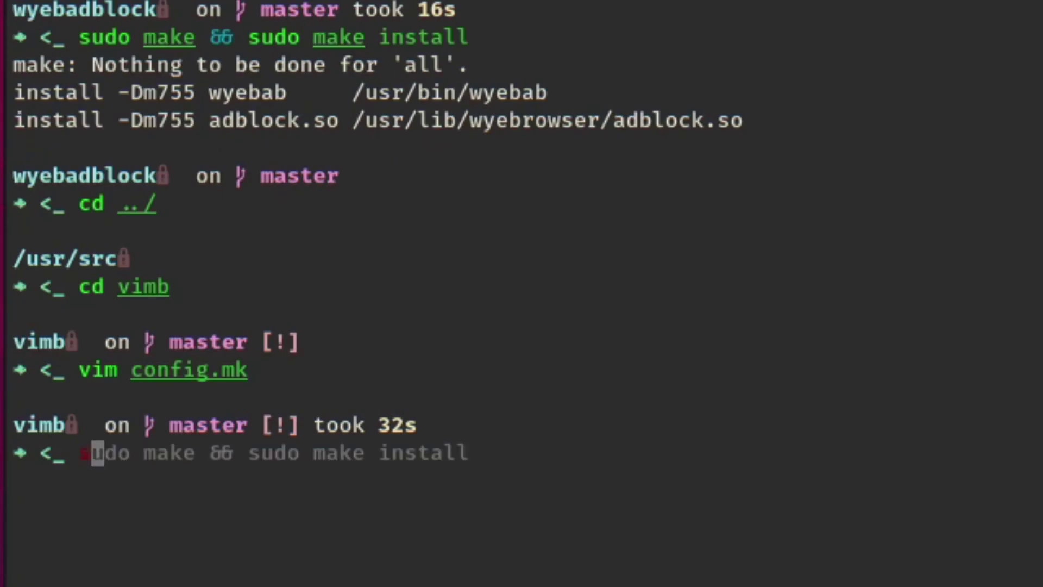
type("udo Ln -s")
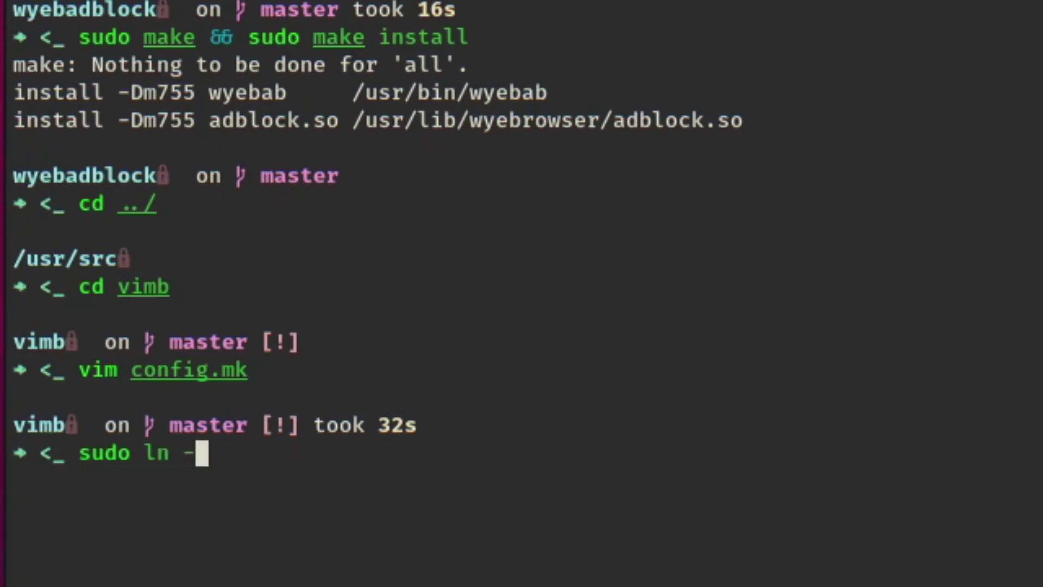
key("Right")
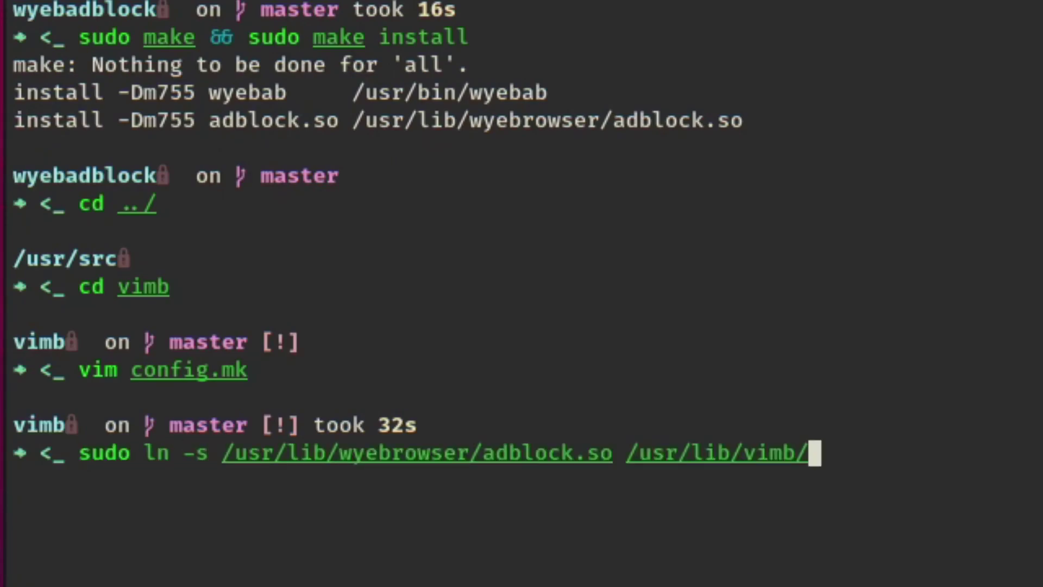
- Rework the symlink command into "sudo ls -s /usr/lib/vimb/" and run it to list the extension directory with sizes
key("Left")
key("Left")
key("Left")
key("Left")
key("Left")
key("Left")
key("Left")
key("Left")
key("Left")
key("Left")
key("Left")
key("Left")
key("Left")
key("Left")
key("Left")
key("BackSpace")
key("BackSpace")
key("BackSpace")
key("BackSpace")
key("BackSpace")
key("BackSpace")
key("BackSpace")
key("BackSpace")
key("BackSpace")
key("BackSpace")
key("BackSpace")
key("BackSpace")
key("BackSpace")
key("BackSpace")
key("BackSpace")
key("BackSpace")
key("BackSpace")
key("BackSpace")
key("BackSpace")
key("BackSpace")
key("BackSpace")
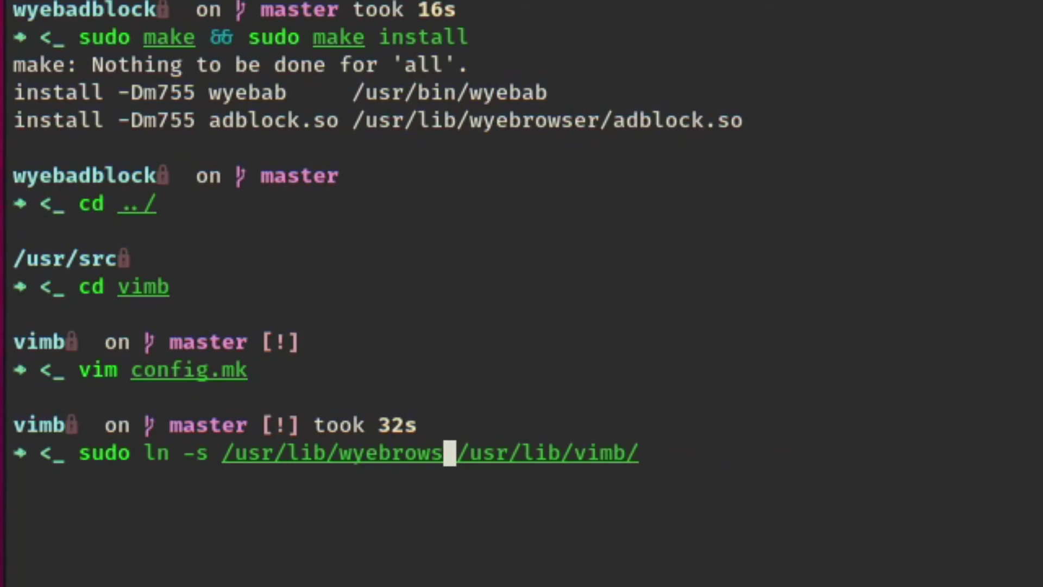
key("BackSpace")
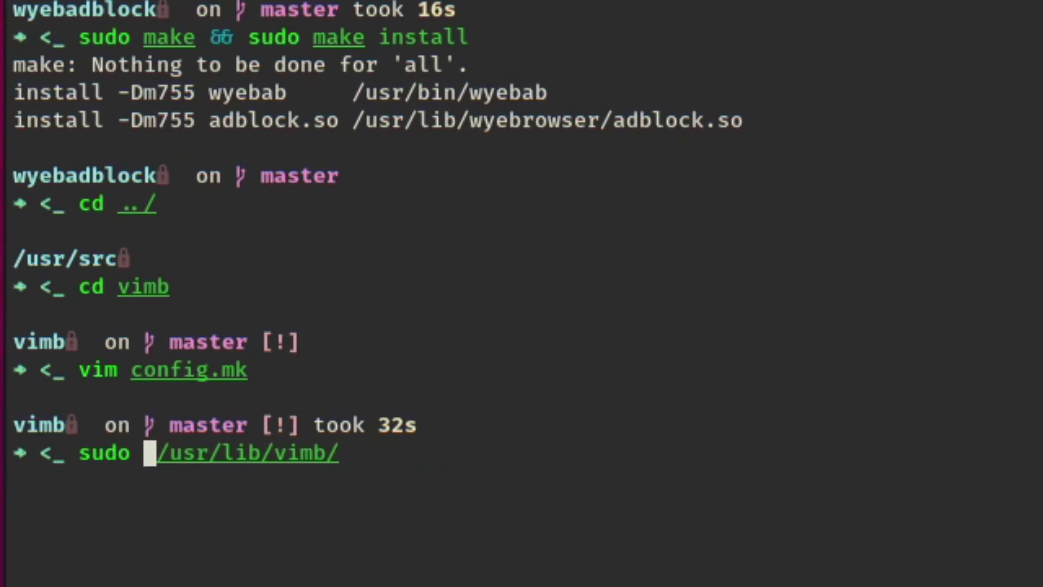
type("ls -s")
key("Return")
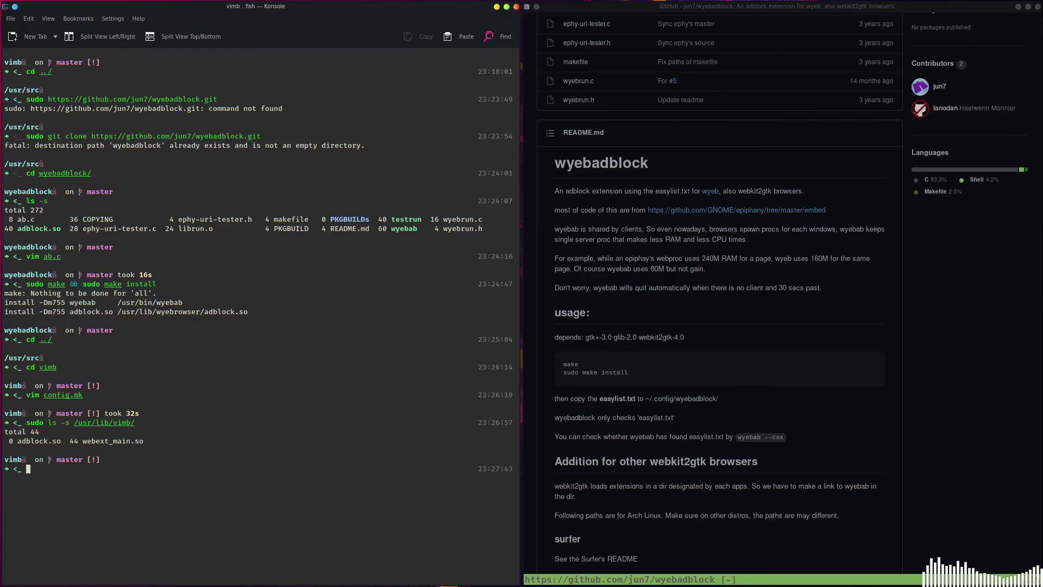
- Switch to vimb, open a new page with the tabopen command, and search DuckDuckGo for "easylist"
key("j")
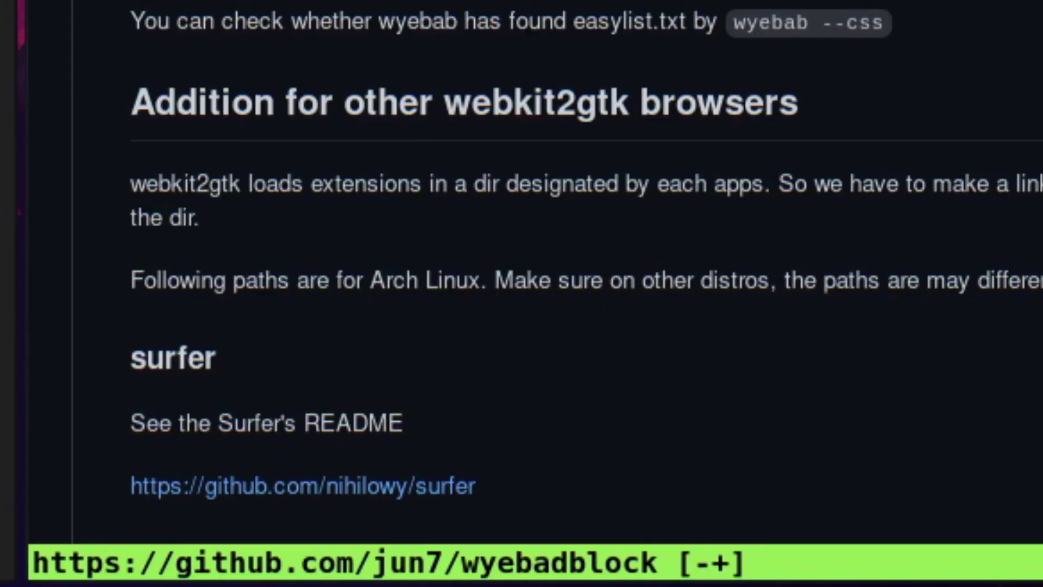
key("colon")
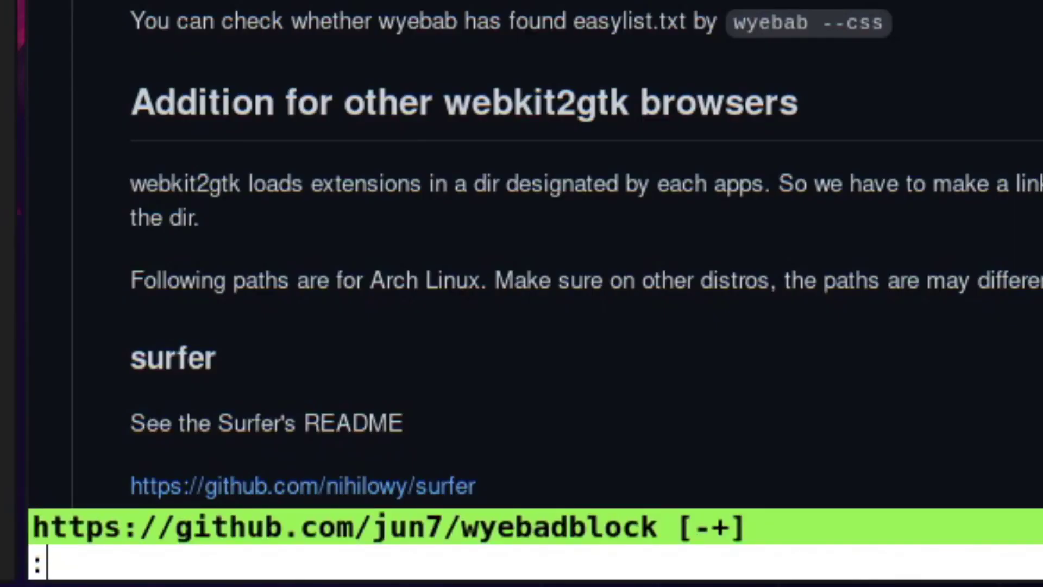
type("tabop")
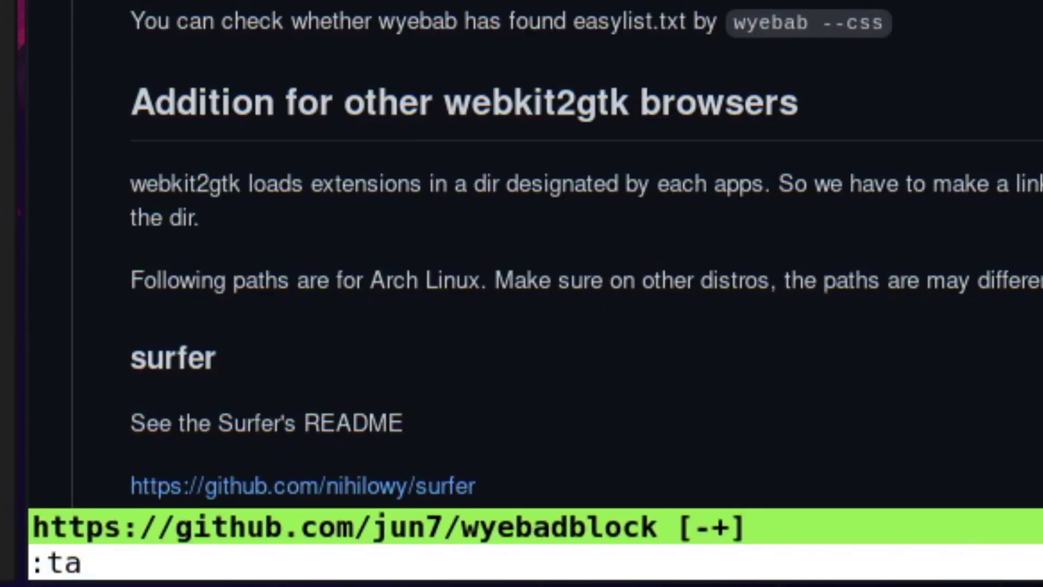
type("en")
key("Return")
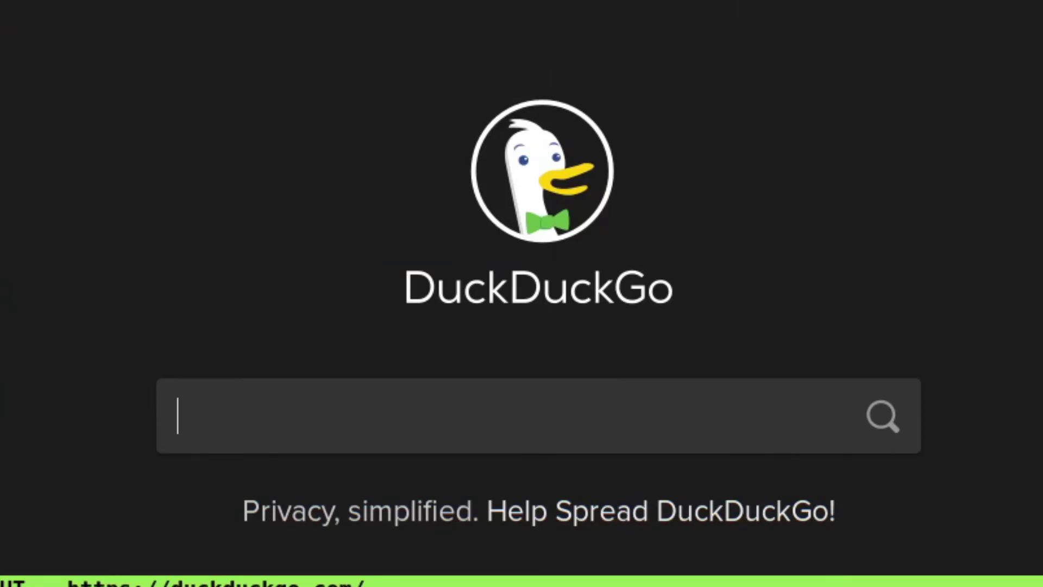
type("easylist")
key("Return")
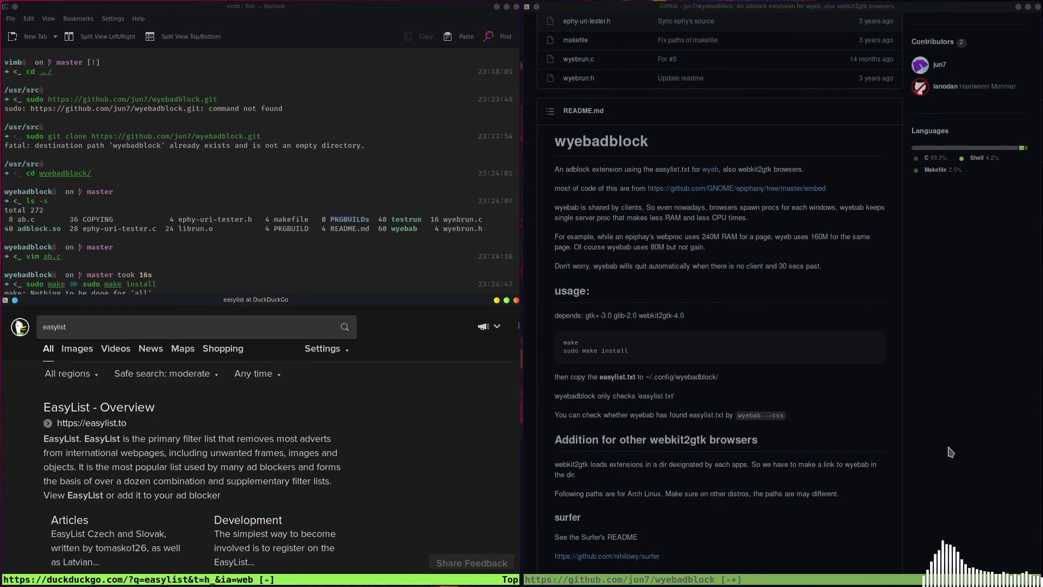
type("o")
type("https:")
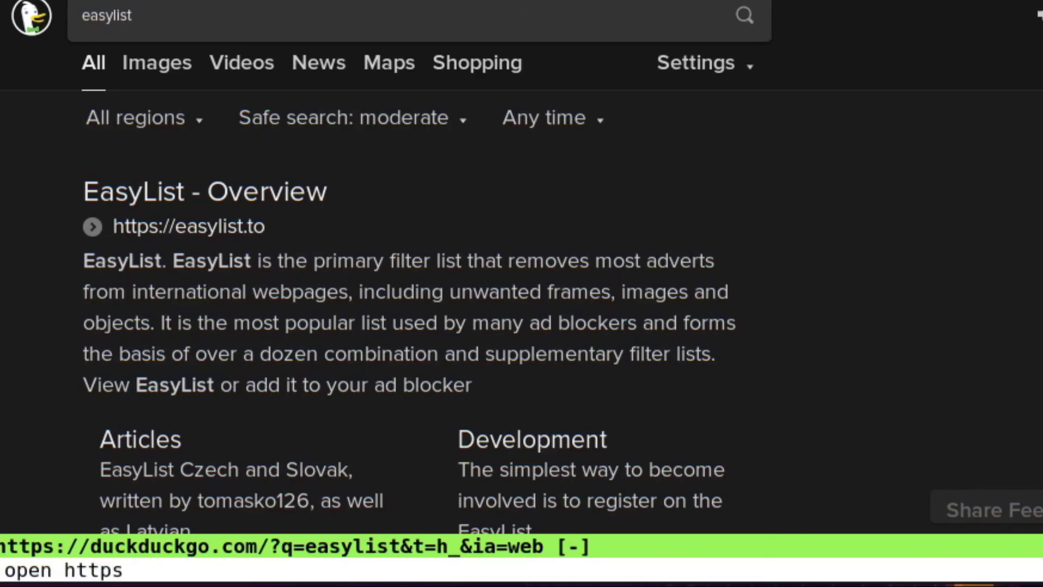
type("//easylist.to")
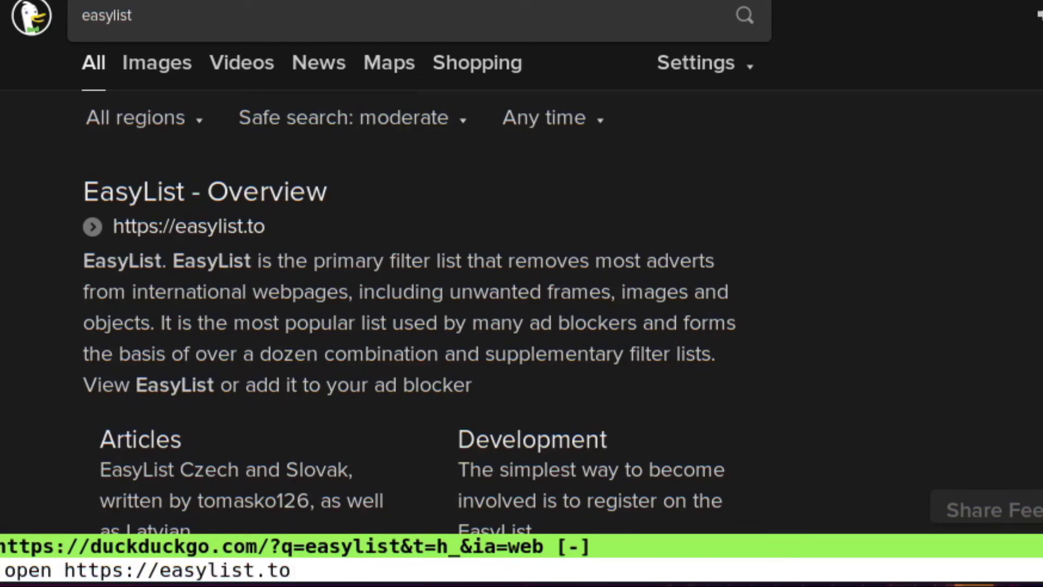
key("Return")
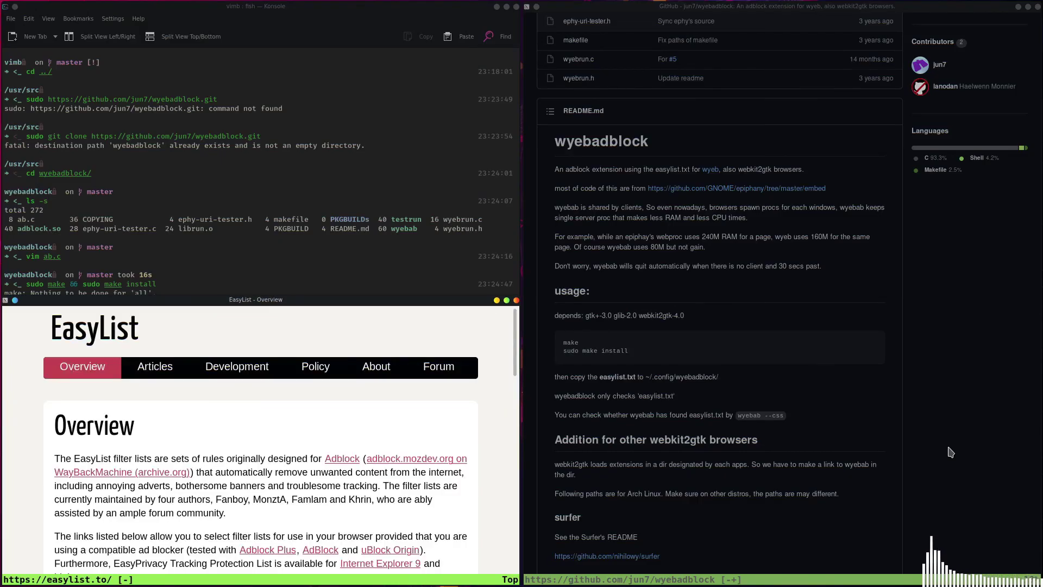
- Find the "View EasyList" link on the EasyList overview page and copy its link address
key("super+Return")
key("j")
key("j")
key("j")
key("j")
key("j")
key("j")
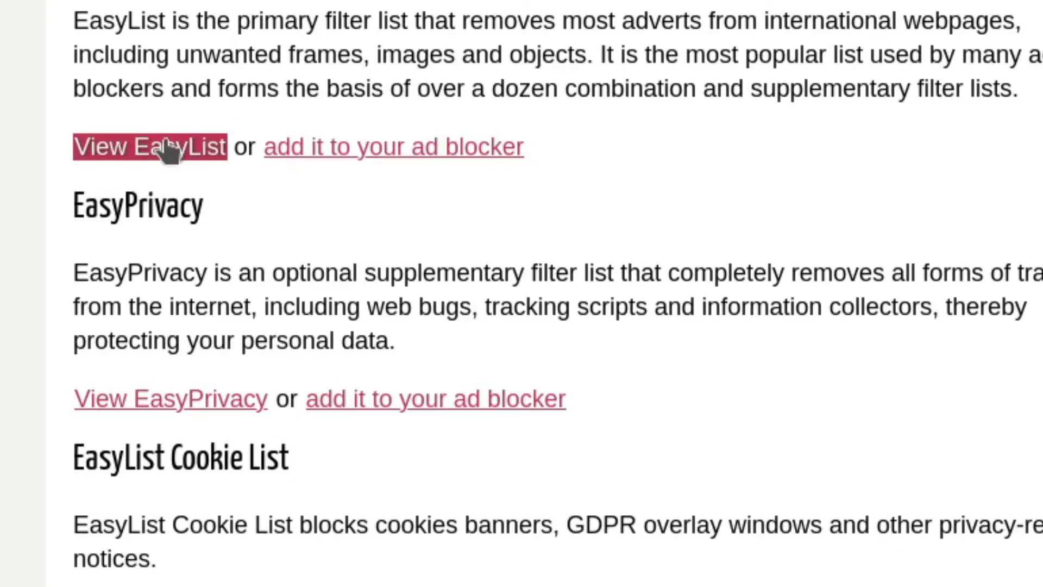
right_click(167, 147)
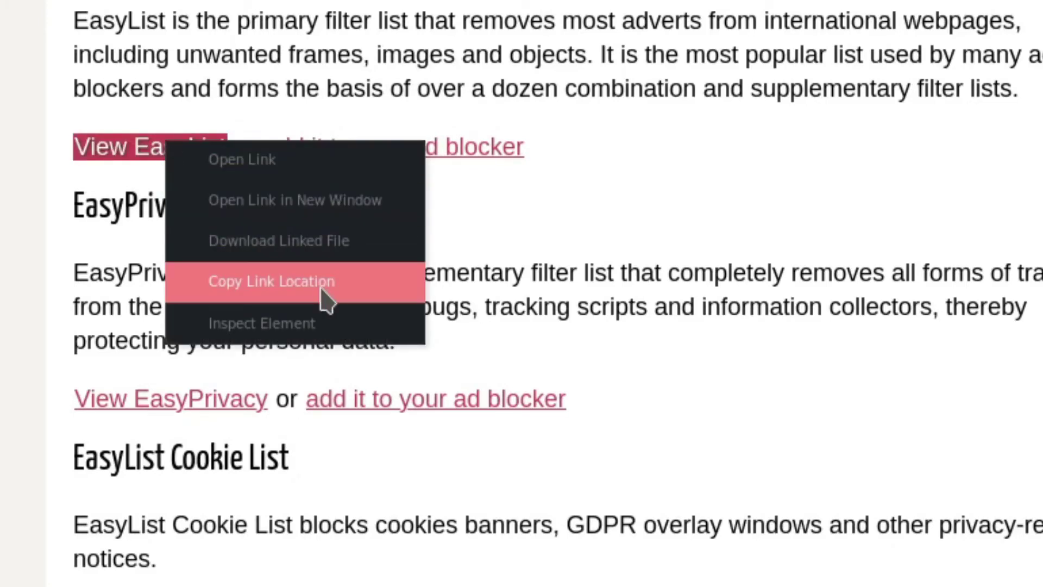
left_click(320, 293)
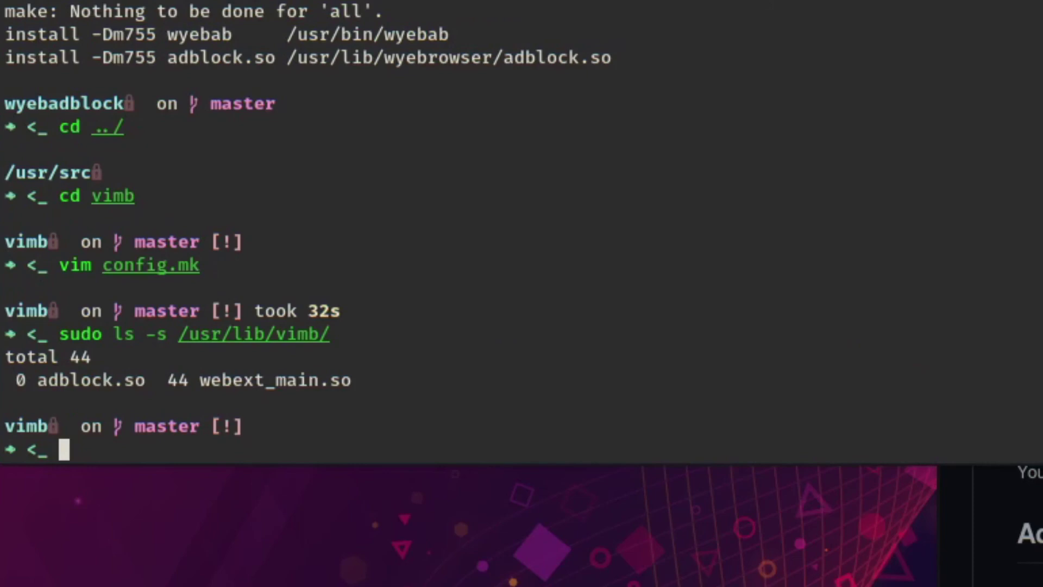
key("ctrl+l")
type("curl https://easylist.to/easylist/easylist.txt -o ~/.config/wyebadblock/easylist.txt")
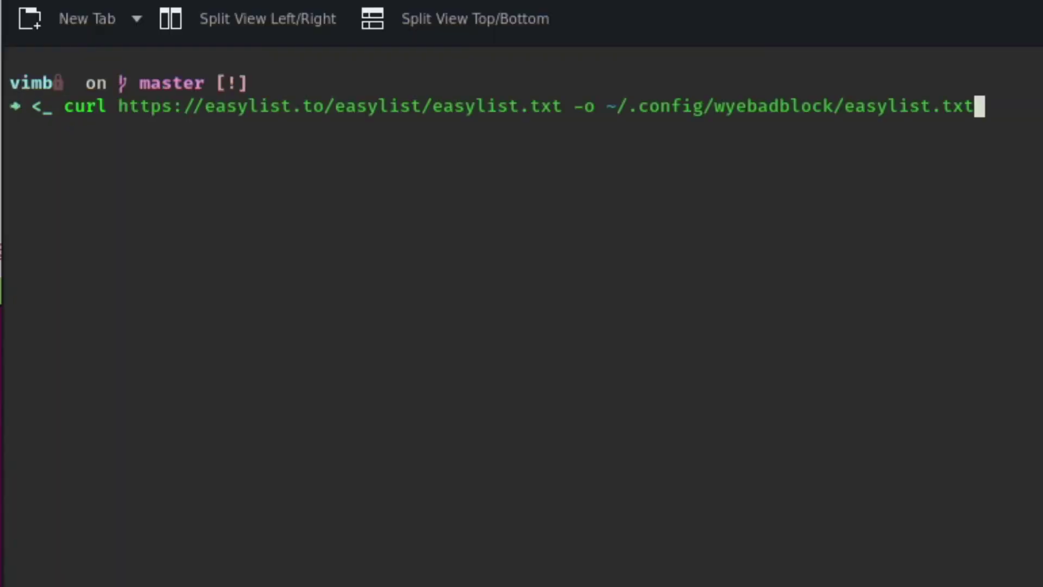
key("ctrl+Left")
key("ctrl+Left")
key("ctrl+Left")
key("ctrl+Left")
key("ctrl+Left")
key("ctrl+Left")
key("ctrl+Left")
key("ctrl+Left")
key("ctrl+Left")
key("ctrl+Left")
key("ctrl+Left")
key("ctrl+Left")
key("ctrl+Left")
key("ctrl+Right")
key("Right")
key("Right")
key("Right")
key("Right")
key("Right")
key("Right")
key("Right")
key("Right")
key("Right")
key("Right")
key("Right")
key("Right")
key("Right")
key("Right")
key("Right")
key("Right")
key("Right")
key("Right")
key("Right")
key("Right")
key("Right")
key("Right")
key("Right")
key("Right")
key("Right")
key("Right")
key("Right")
key("Right")
key("Right")
key("Right")
key("Right")
key("Right")
key("Right")
key("Right")
key("Right")
key("Right")
key("Right")
key("Right")
key("Right")
key("Right")
key("Right")
key("Right")
key("Right")
key("Right")
key("Right")
key("Right")
key("Left")
key("Left")
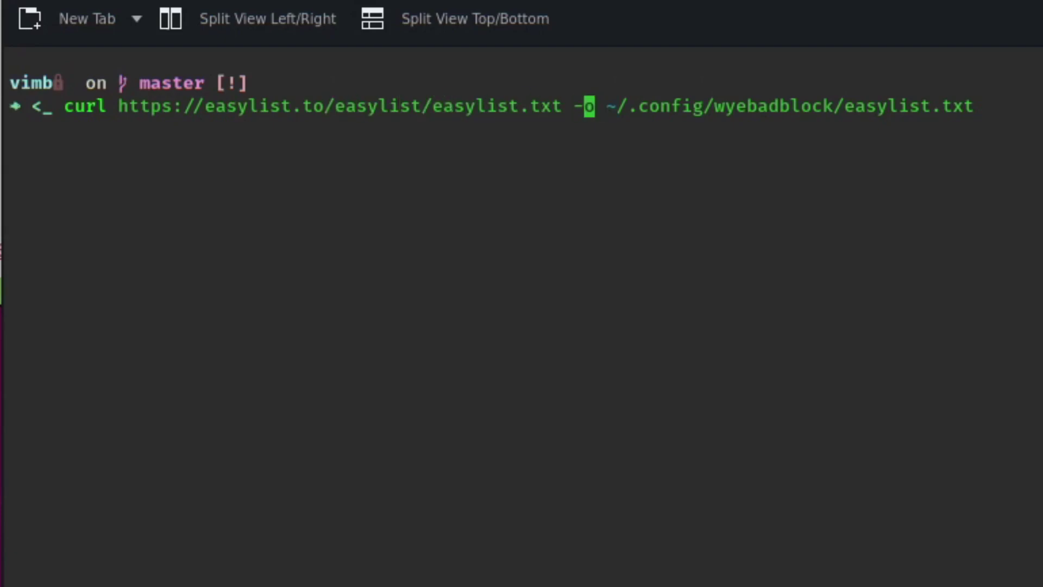
key("End")
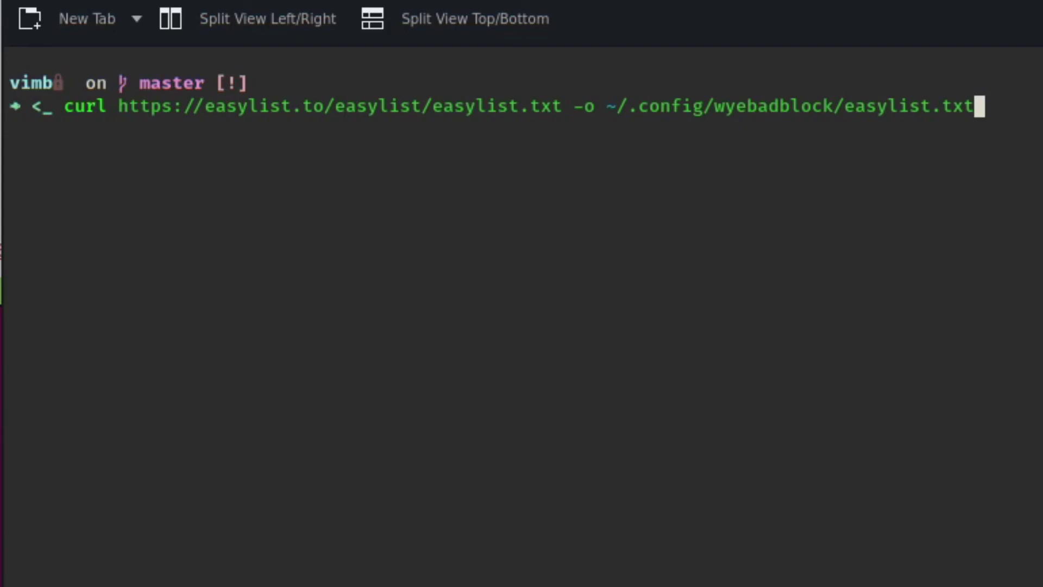
key("Return")
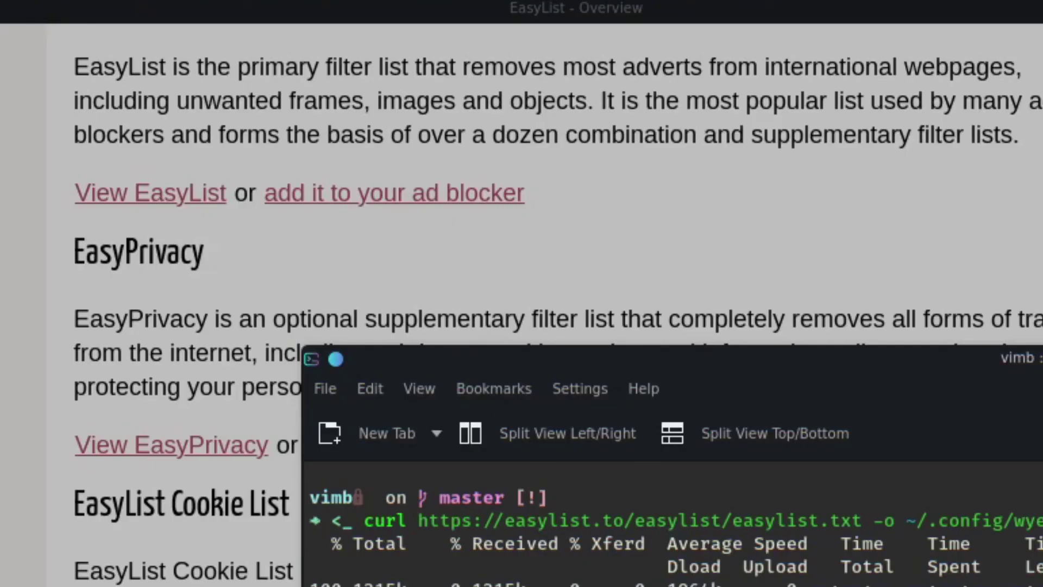
- Copy the "View EasyPrivacy" link from the EasyList page and download easyprivacy.txt with curl to ~/.config/wyebadblock/easylist.txt
left_click(74, 378)
scroll(110, 333, "down", 3)
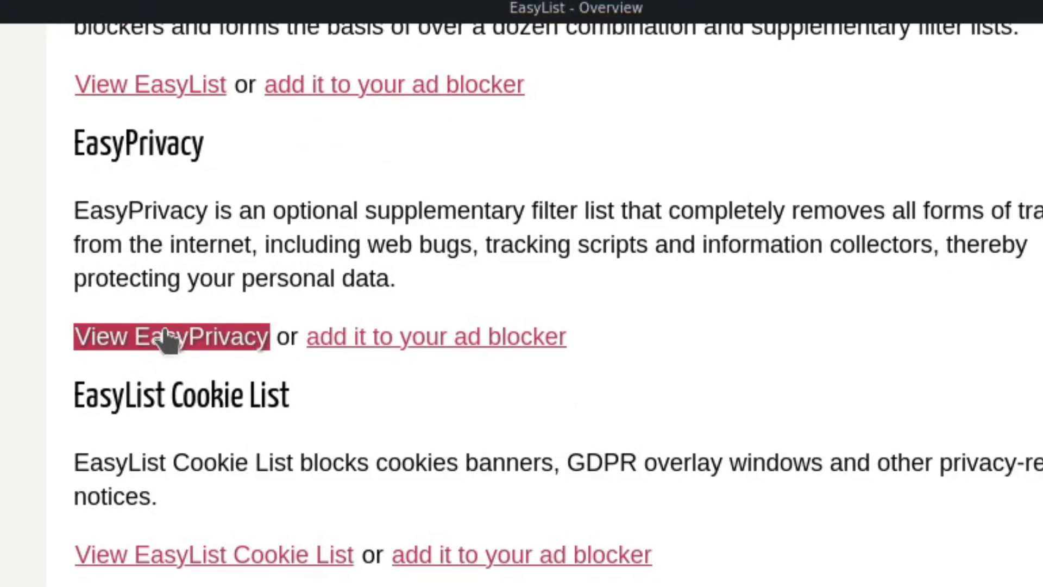
right_click(166, 332)
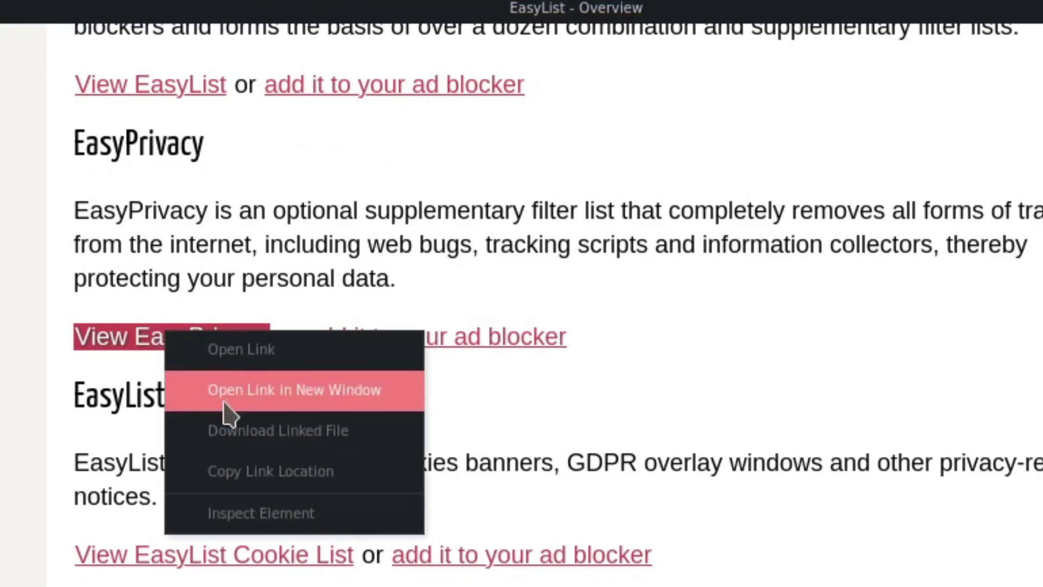
left_click(296, 473)
scroll(274, 380, "down", 4)
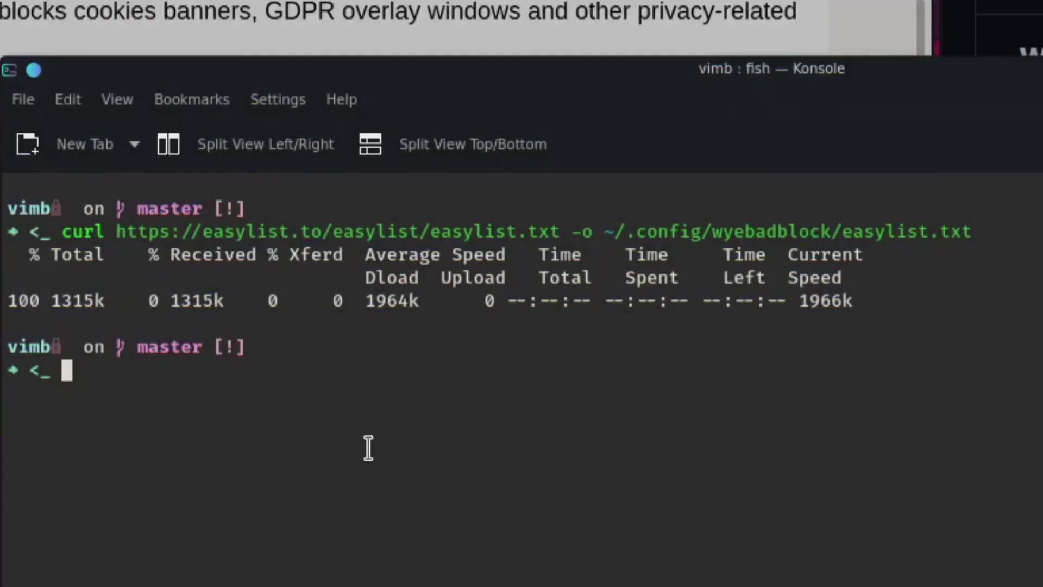
type("cu")
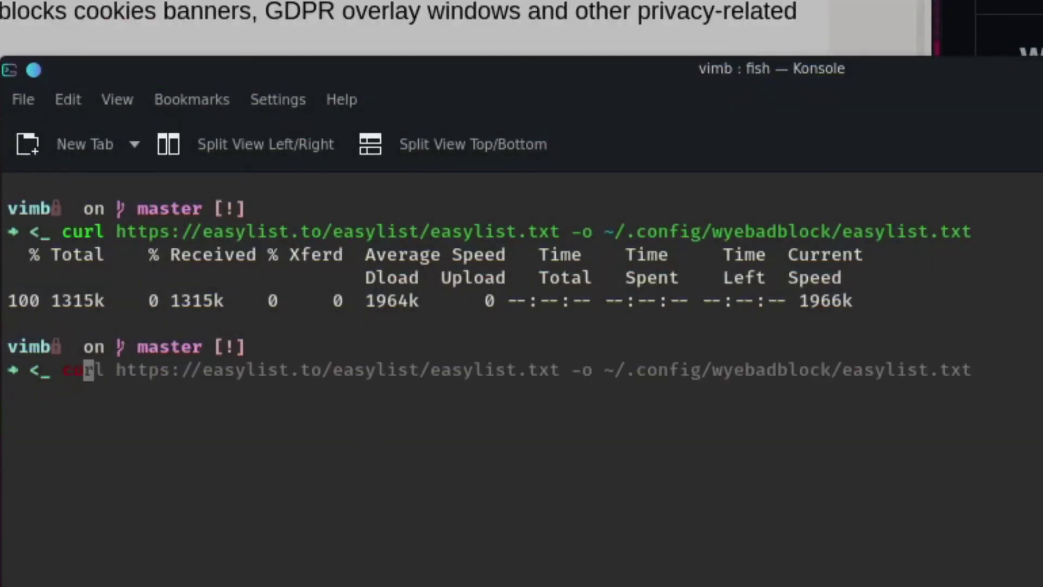
type("rl https://easylist.to/easylist/easyprivacy.txt")
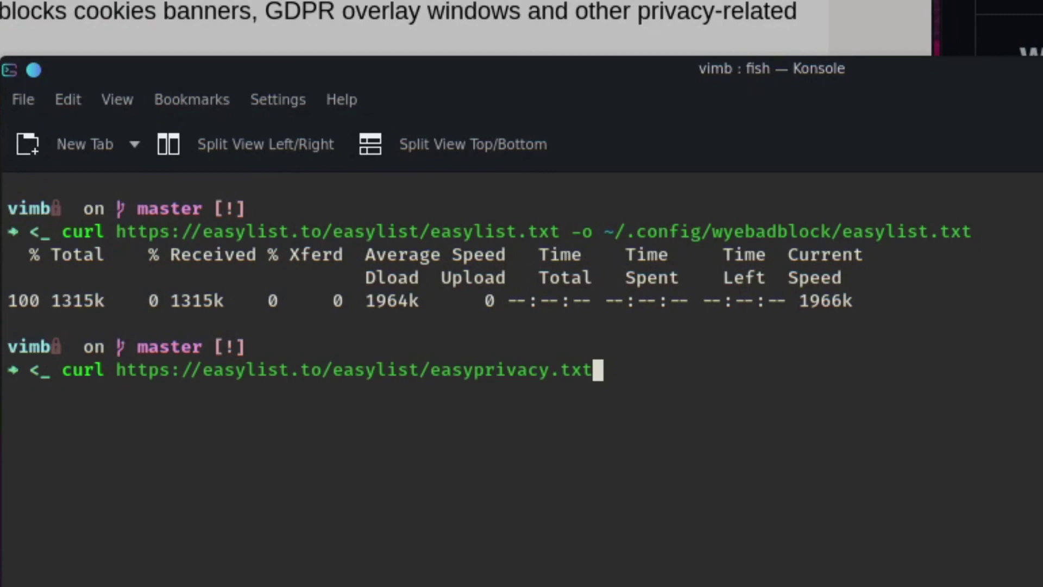
type(" -o ~/.config/wyebadblock/easylist.txt")
key("Return")
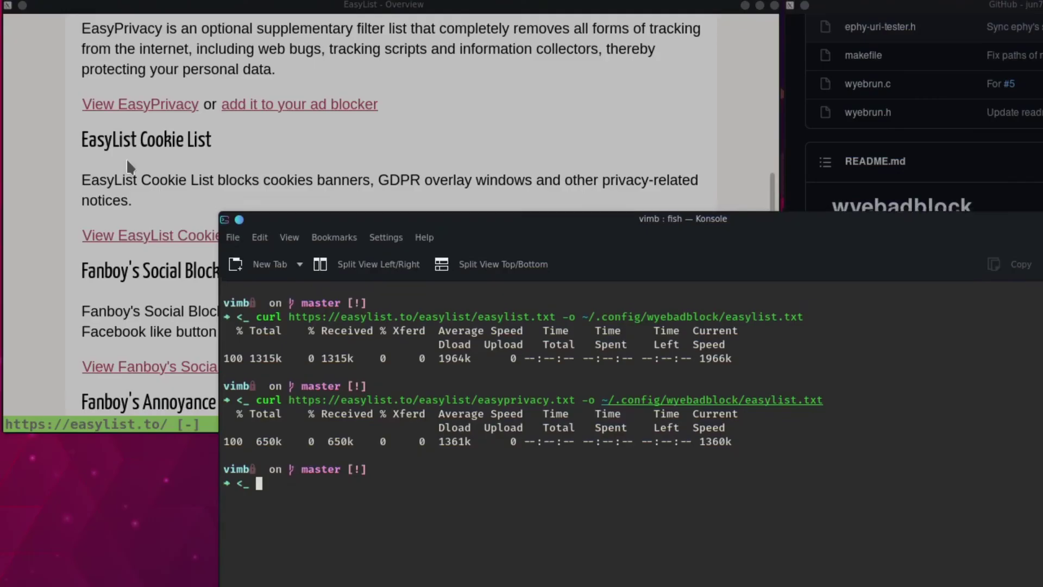
- Copy the "View EasyList Cookie List" link and download fanboy-cookiemonster.txt with curl to the wyebadblock easylist.txt file
left_click(126, 159)
right_click(184, 232)
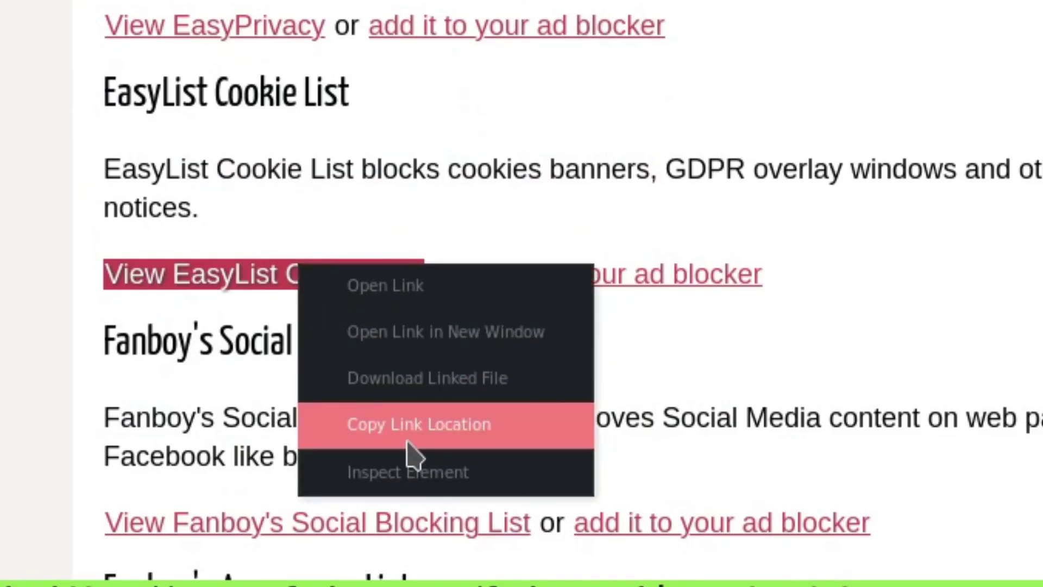
left_click(409, 445)
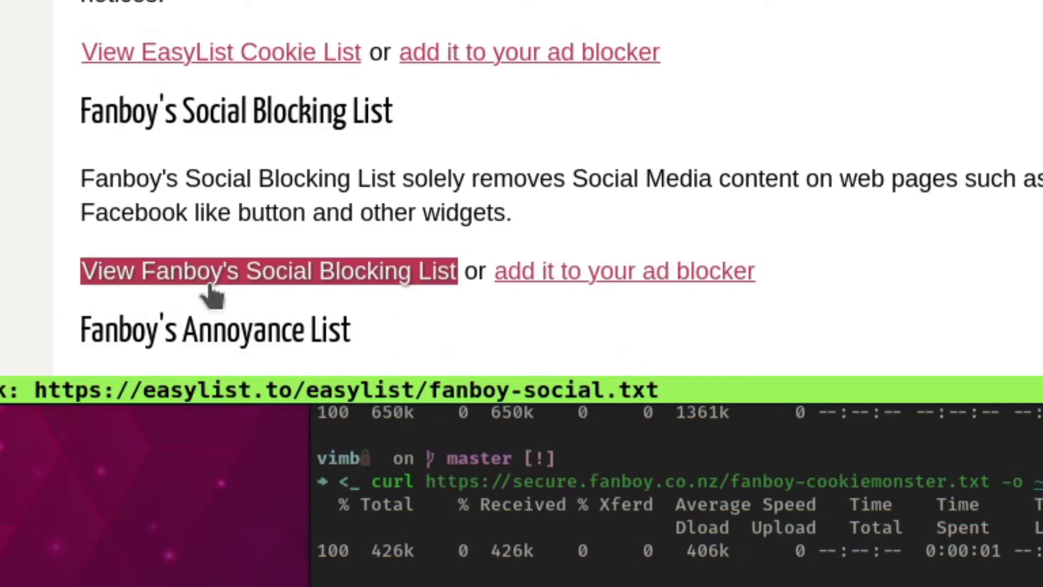
- Copy the "View Fanboy's Social Blocking List" link and download fanboy-social.txt with curl to ~/.config/wyebadblock/easylist.txt
right_click(212, 287)
left_click(297, 421)
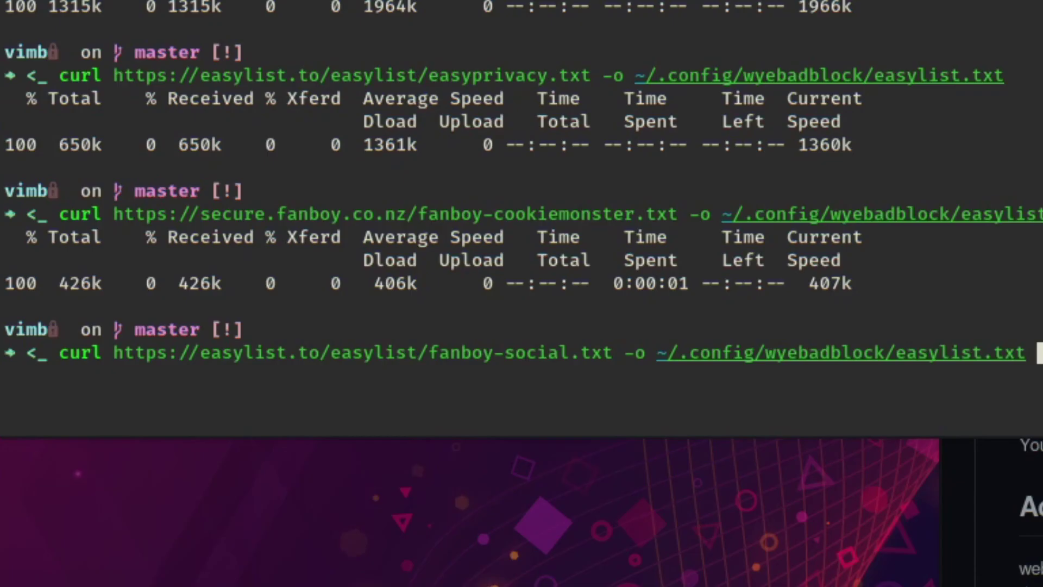
key("Return")
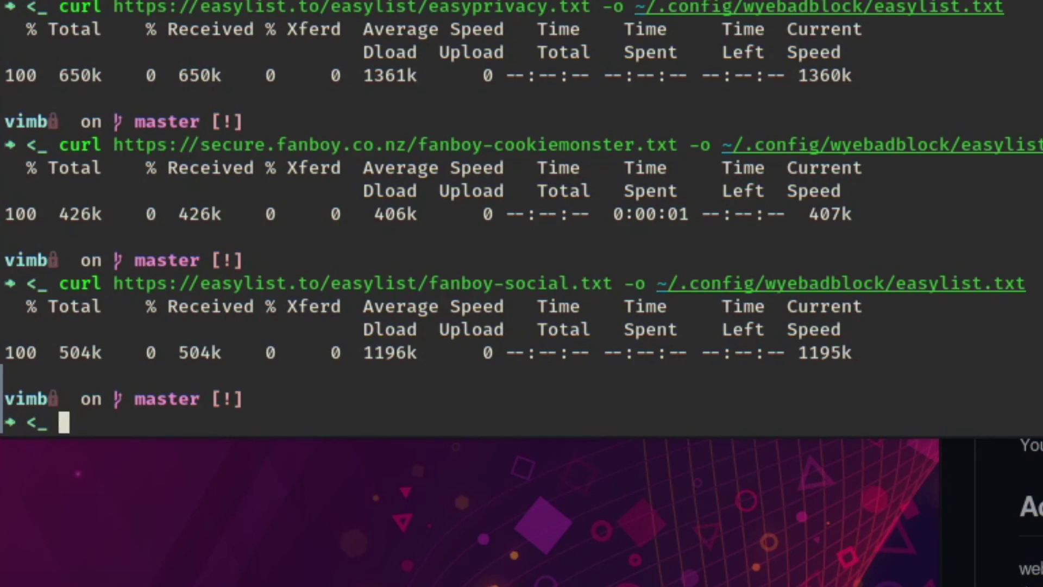
- Run "wyebab --css" to print the element-hiding CSS rules, and clear the terminal
type("wye")
key("ctrl+l")
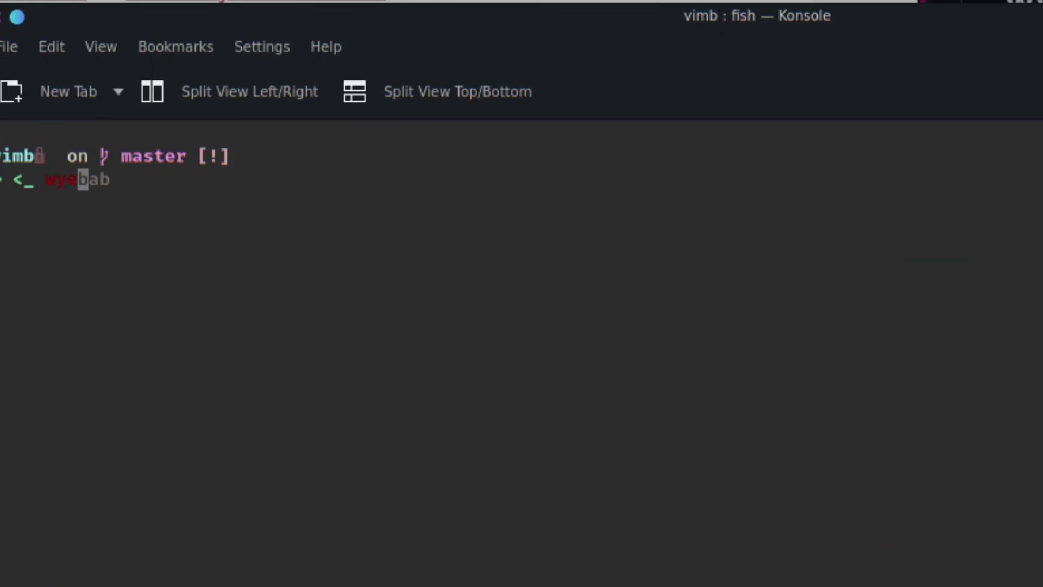
key("Tab")
type("--css")
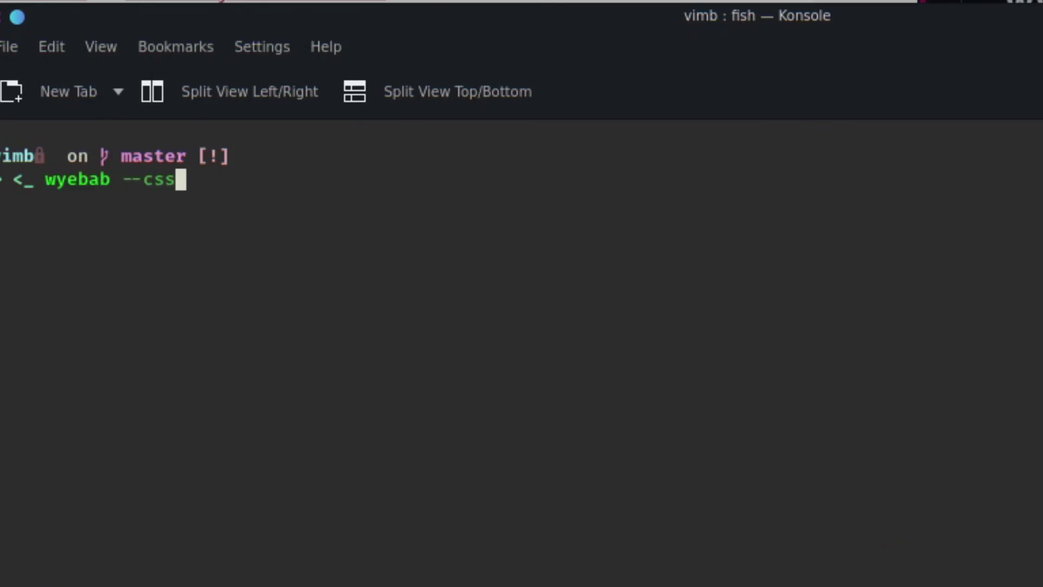
key("Return")
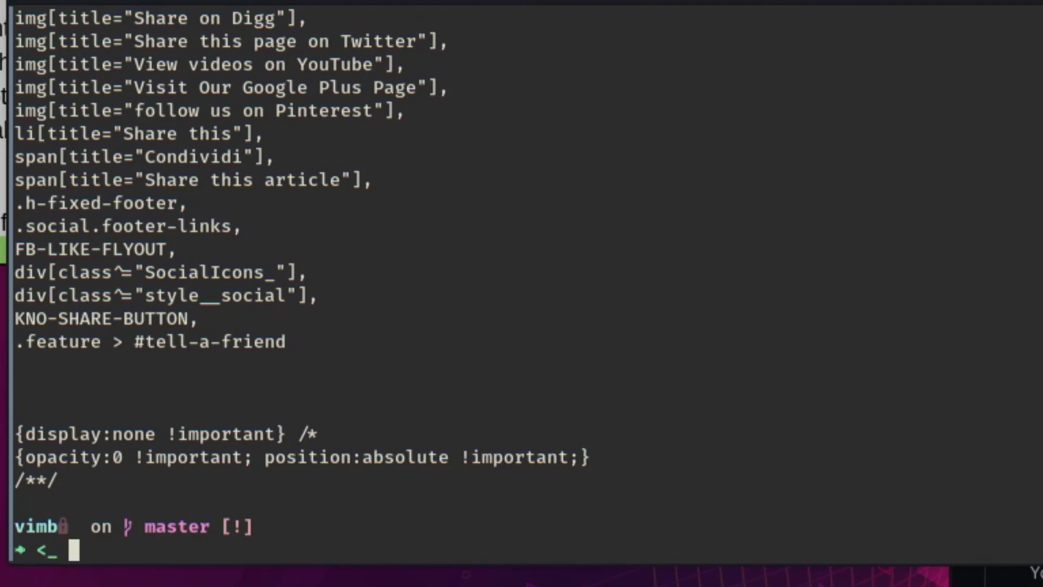
key("ctrl+l")
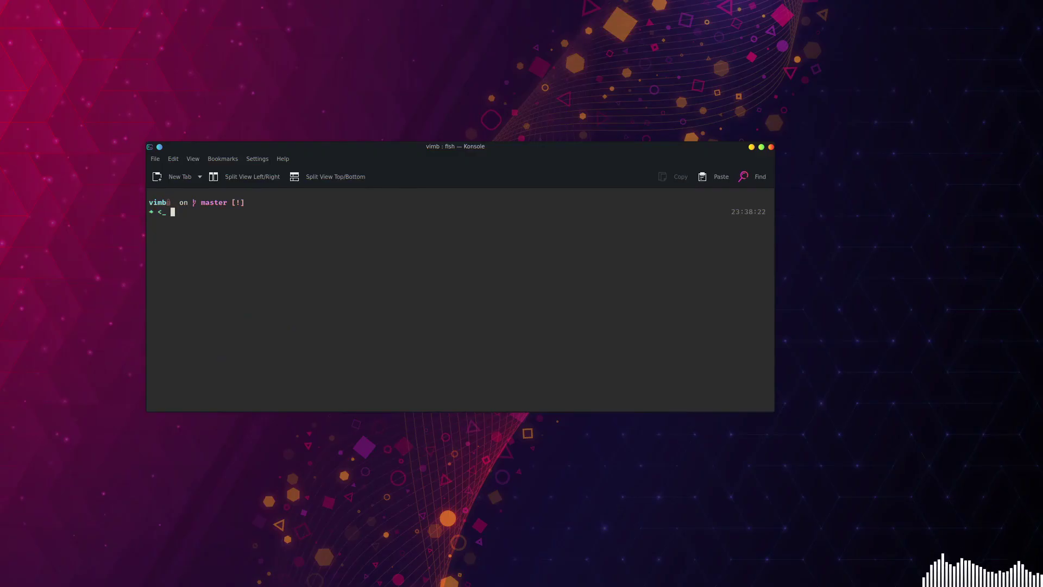
- Launch vimb from the terminal and search DuckDuckGo for "test our adblocker"
type("vimb")
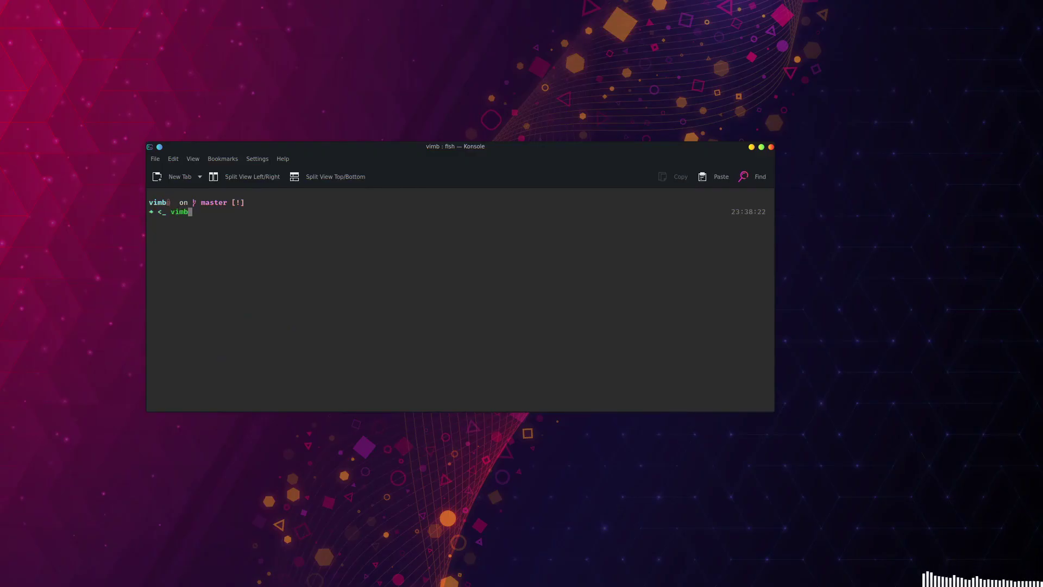
key("Return")
type("te")
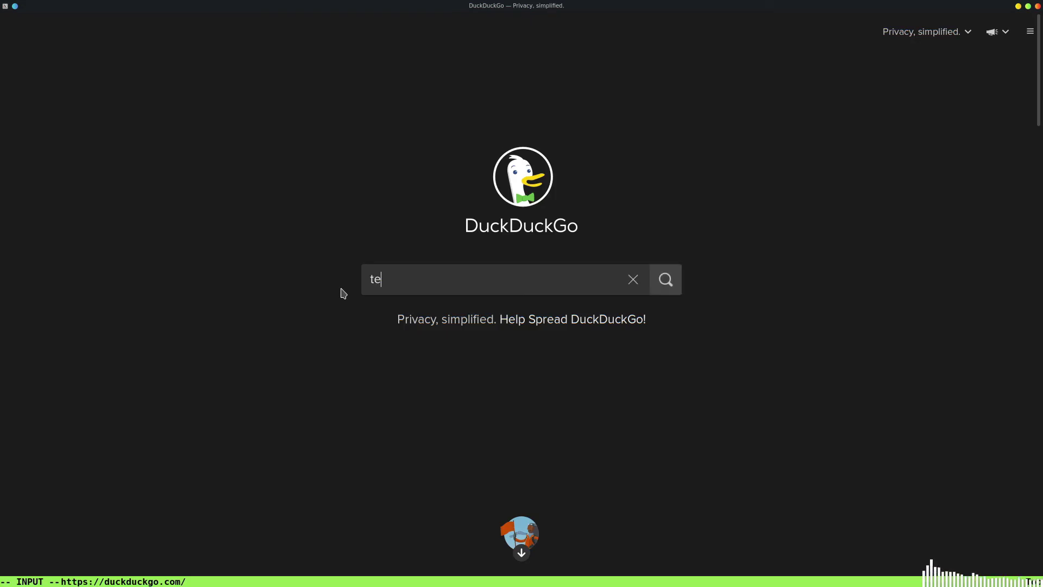
type("st our a")
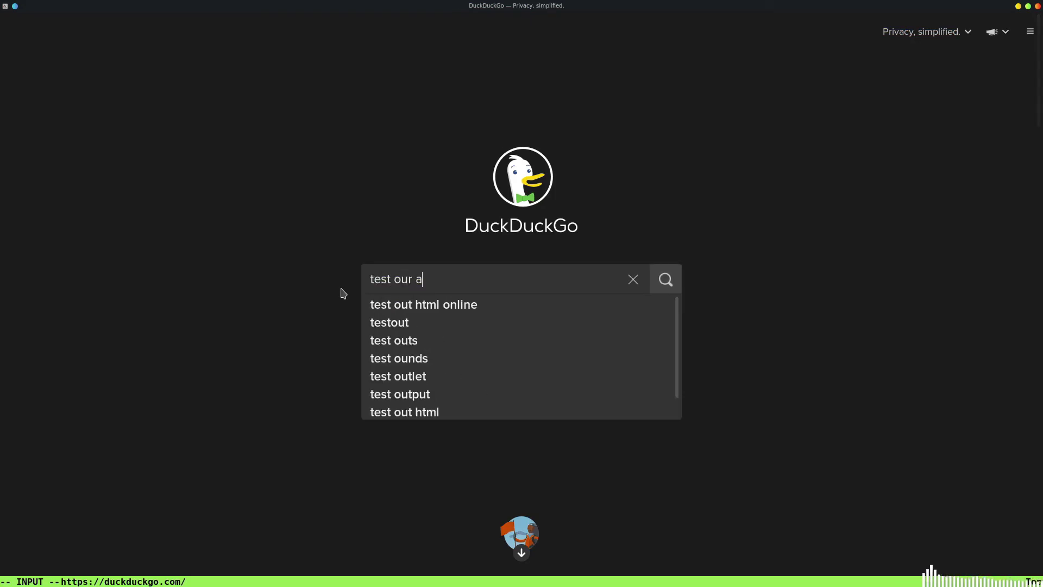
type("dblocker")
key("Return")
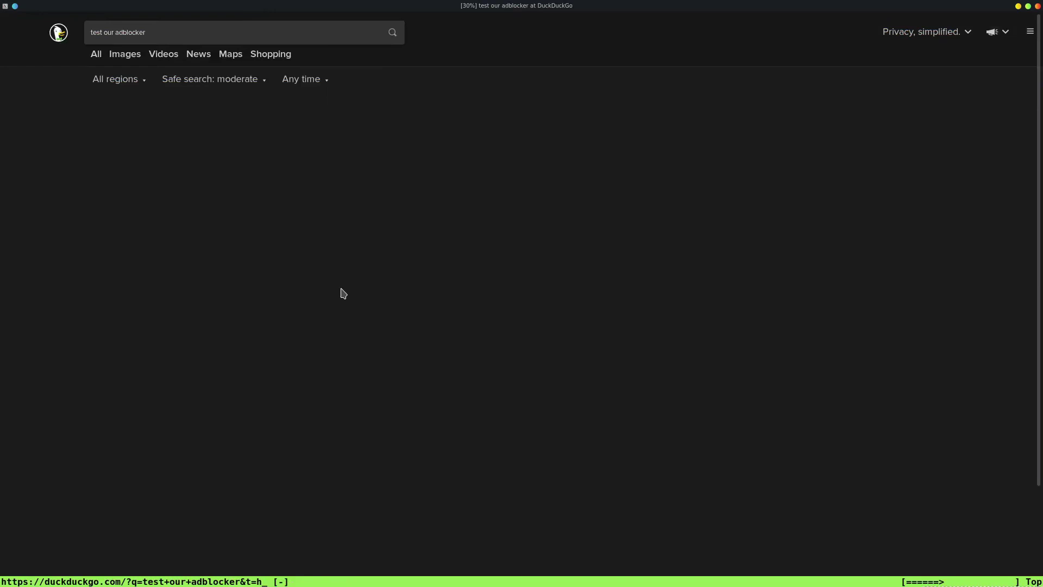
- Open the AdBlock Tester result using link hint 13 and examine the ad-blocking test results by category
scroll(343, 293, "down", 3)
type(";o")
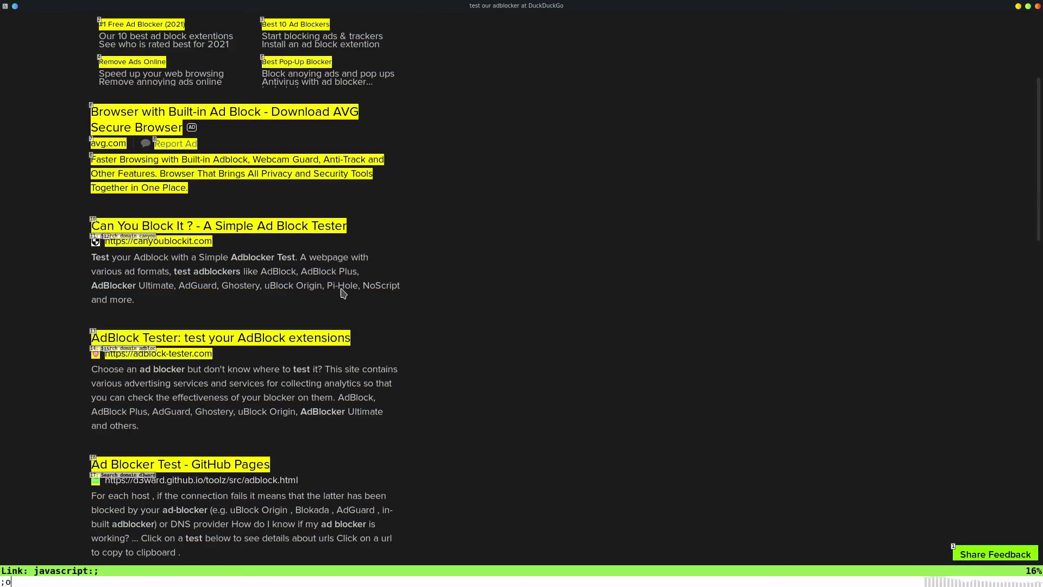
type("13")
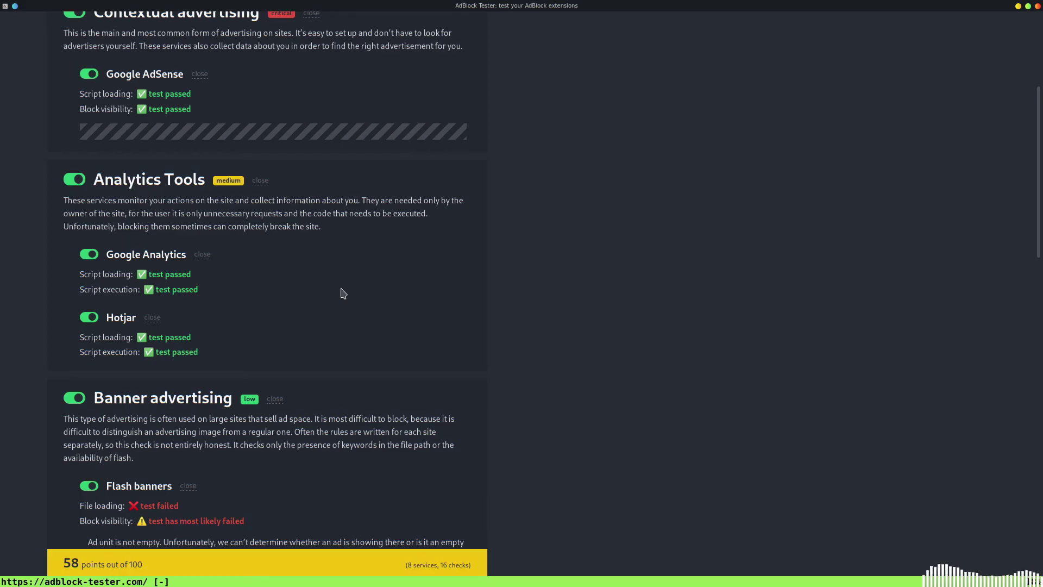
scroll(343, 293, "down", 5)
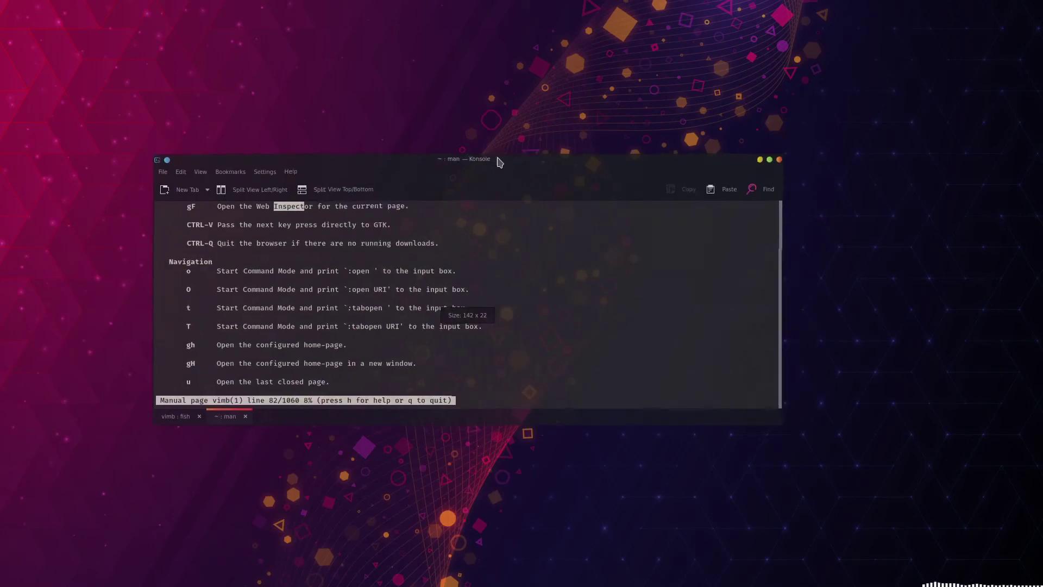
- Switch to the terminal showing the vimb manual page and quit the manual
key("q")
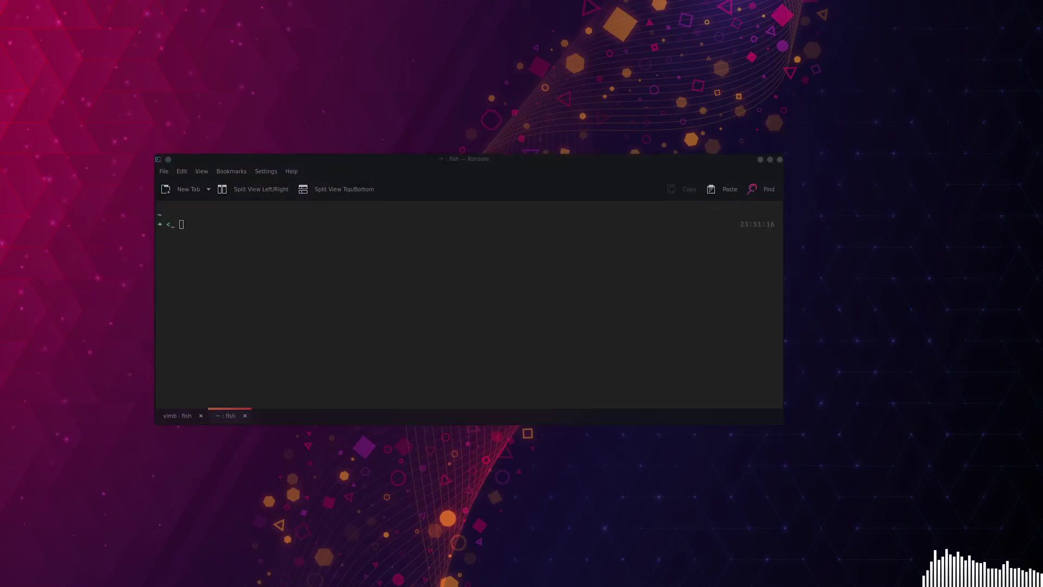